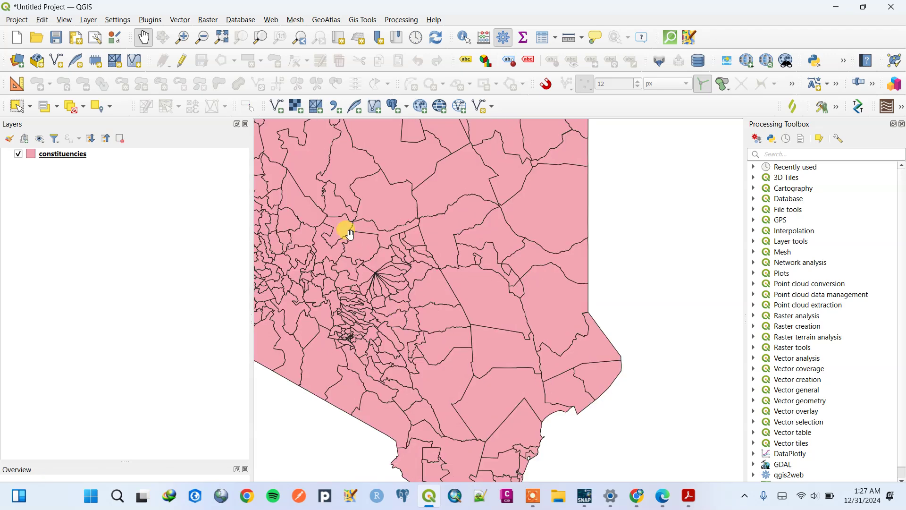
# Examine the constituency polygon boundaries close up and at the layer's full extent
pyautogui.scroll(1, 399, 309)
pyautogui.scroll(2, 400, 308)
pyautogui.scroll(-5, 384, 253)
pyautogui.scroll(3, 397, 283)
pyautogui.scroll(-4, 384, 267)
pyautogui.scroll(4, 402, 283)
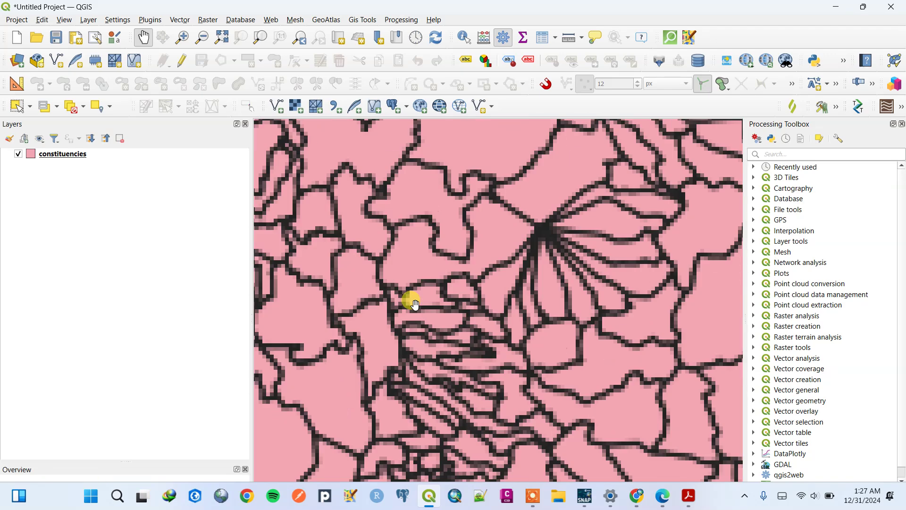
pyautogui.scroll(-3, 346, 263)
pyautogui.scroll(-3, 384, 240)
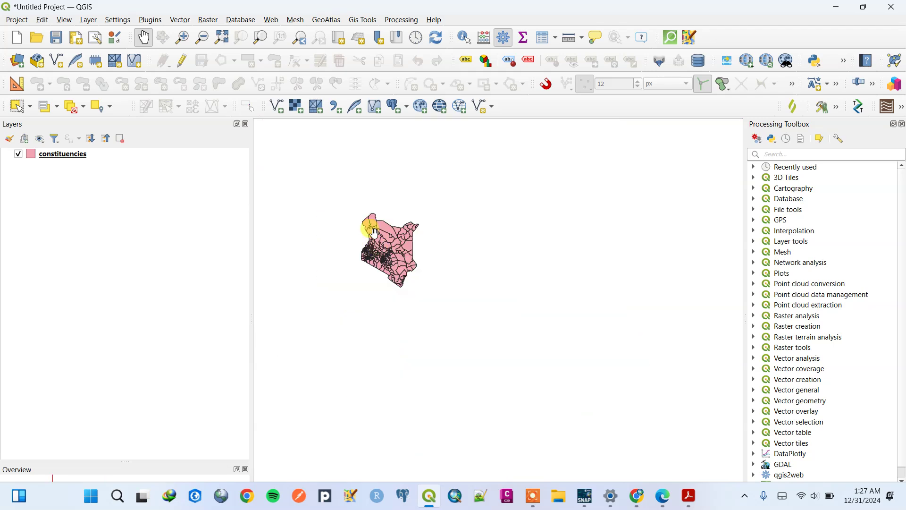
pyautogui.click(230, 38)
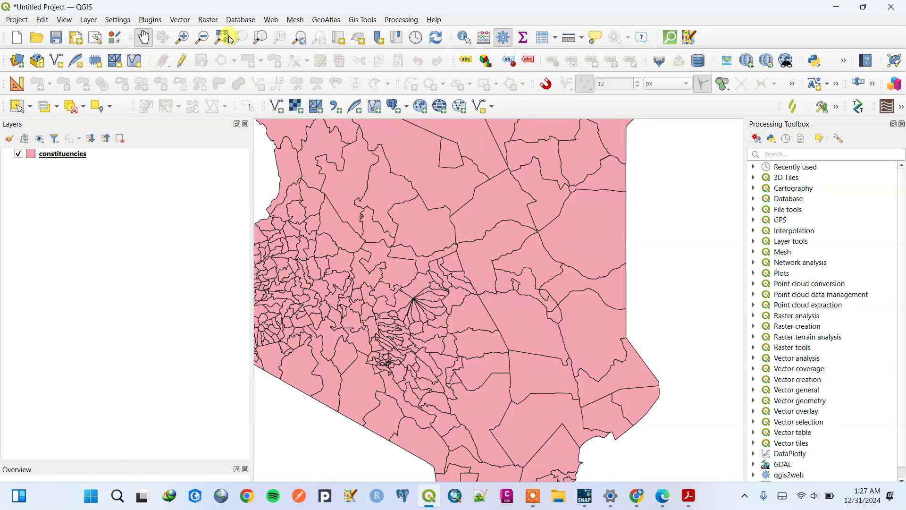
# Add the OSM Standard basemap from QuickMapServices, keeping it beneath the constituencies layer
pyautogui.click(271, 21)
pyautogui.click(294, 75)
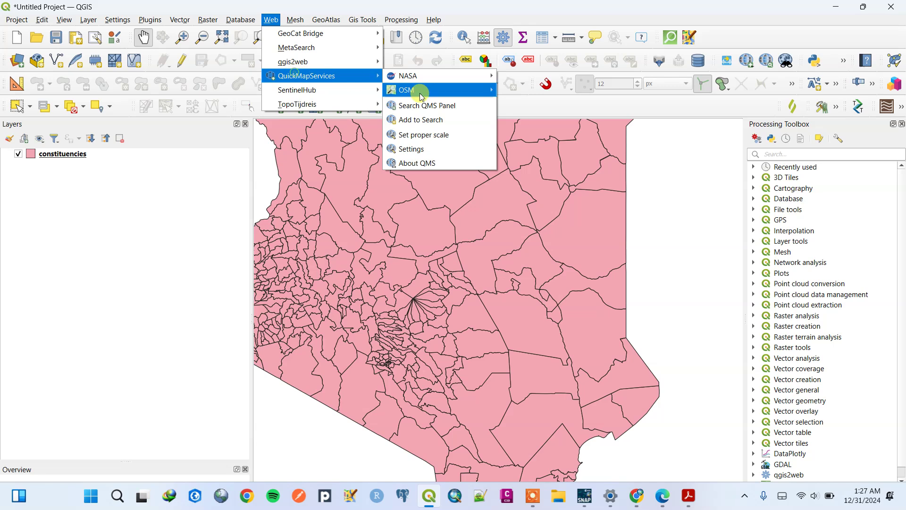
pyautogui.moveTo(417, 96)
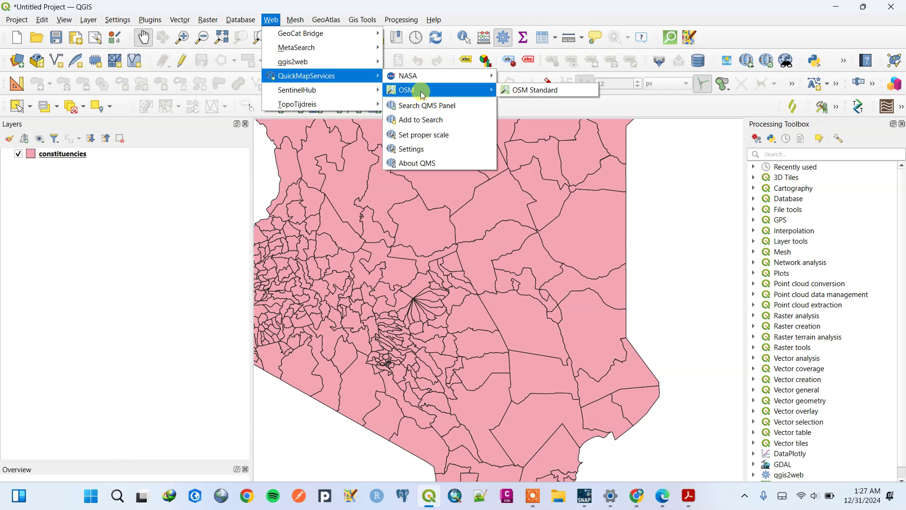
pyautogui.click(524, 89)
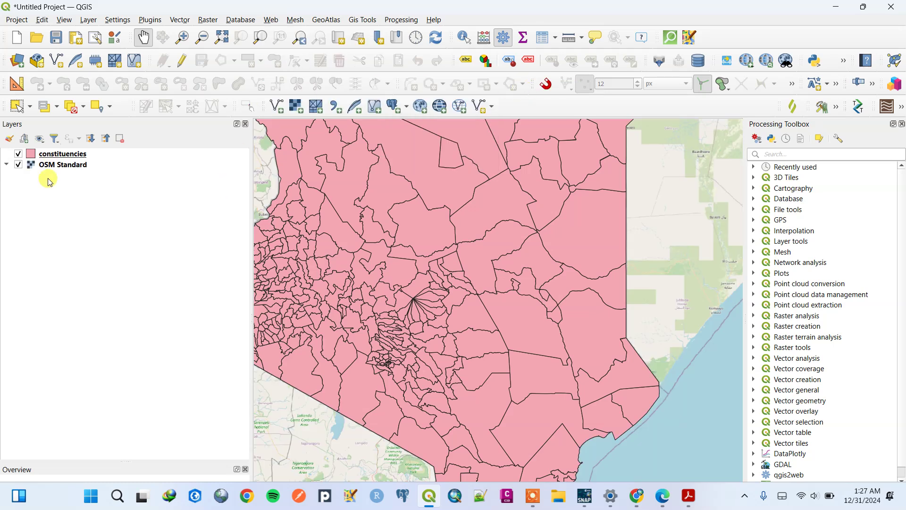
pyautogui.moveTo(48, 153); pyautogui.dragTo(57, 185)
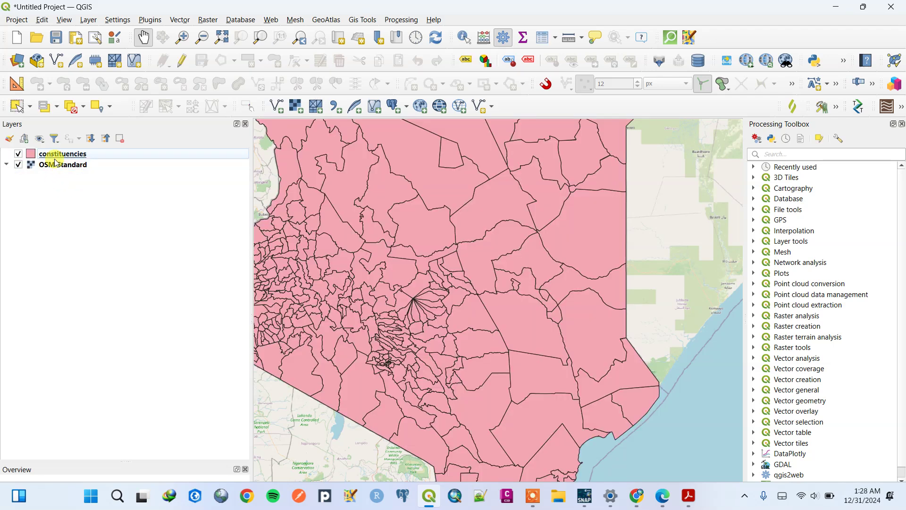
pyautogui.scroll(-2, 413, 243)
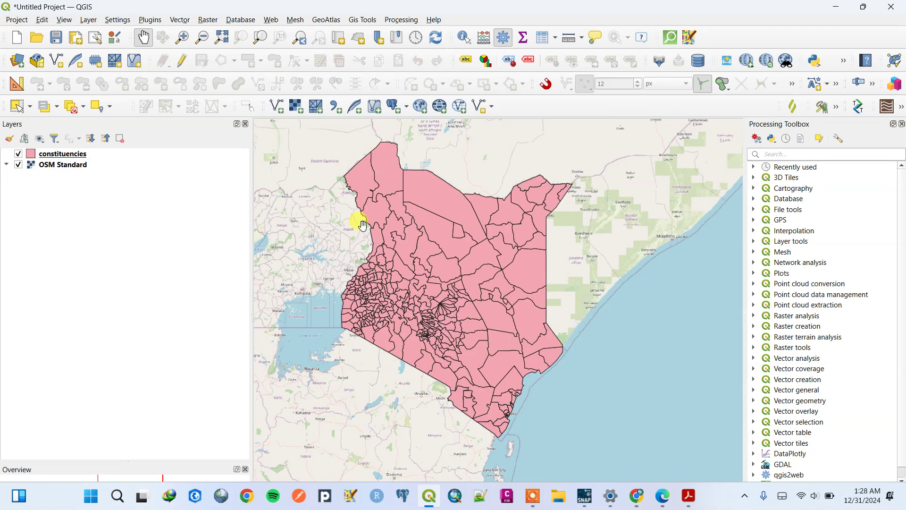
# Review the attribute form and field definitions in the constituencies layer's properties, then close them without changes
pyautogui.rightClick(54, 154)
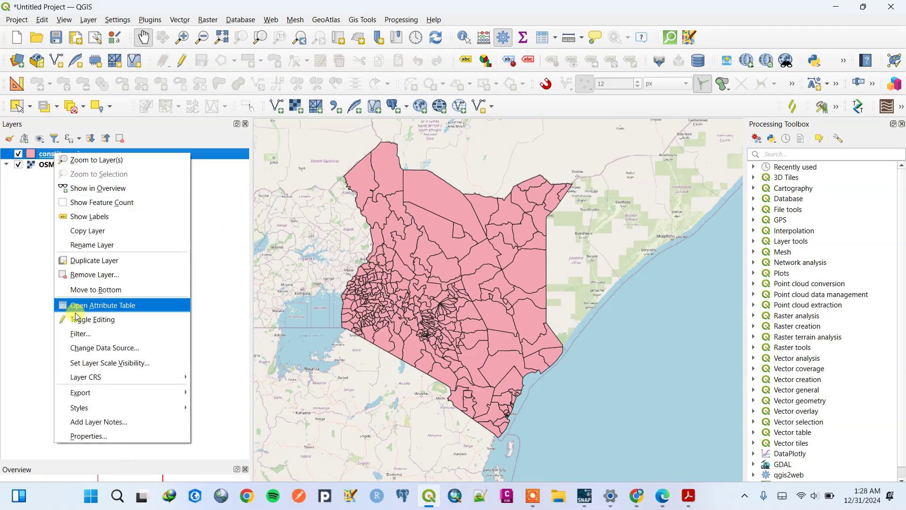
pyautogui.click(82, 435)
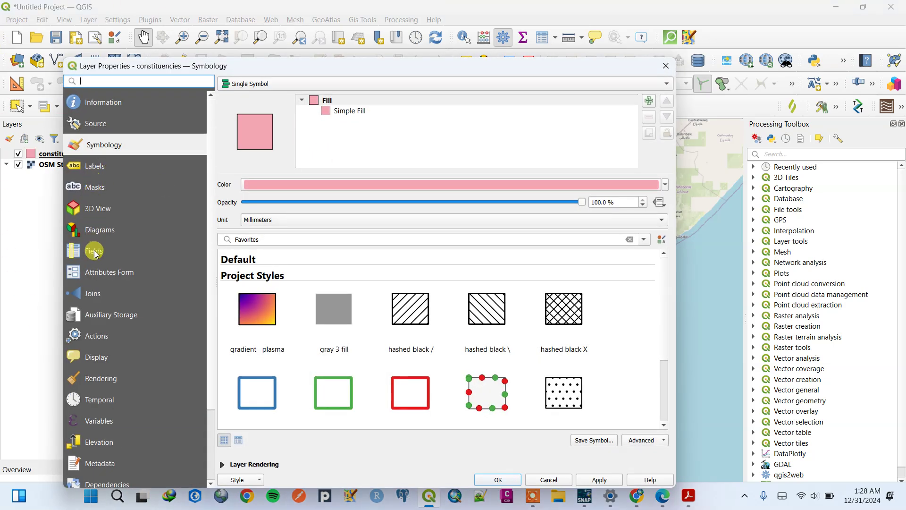
pyautogui.click(102, 276)
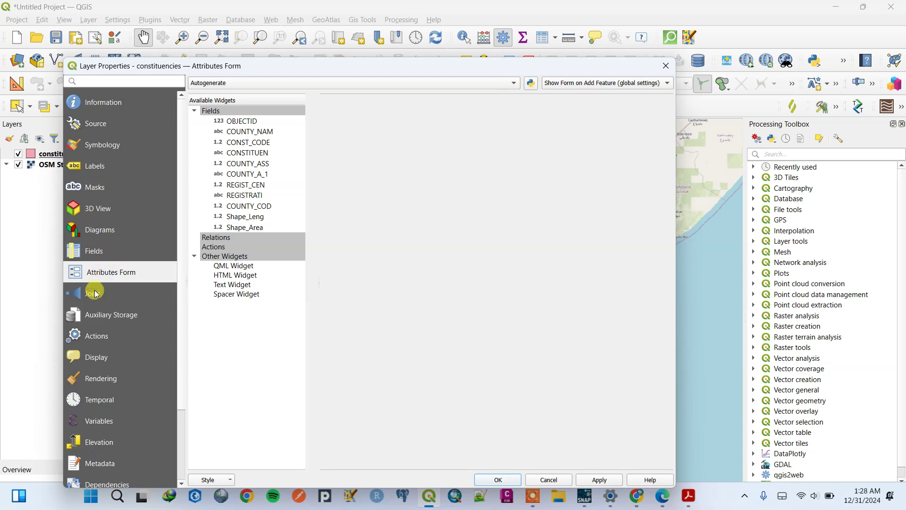
pyautogui.moveTo(272, 65); pyautogui.dragTo(299, 27)
pyautogui.scroll(-2, 127, 307)
pyautogui.scroll(2, 131, 310)
pyautogui.click(113, 214)
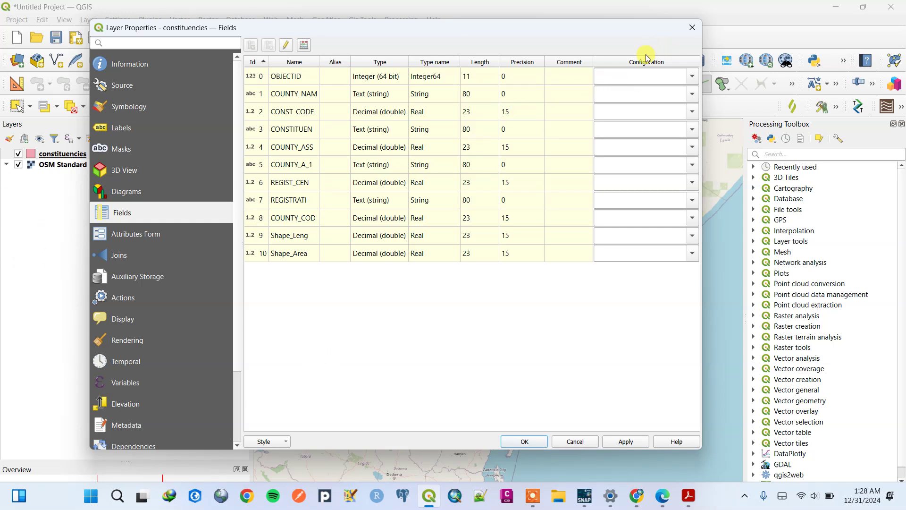
pyautogui.click(694, 31)
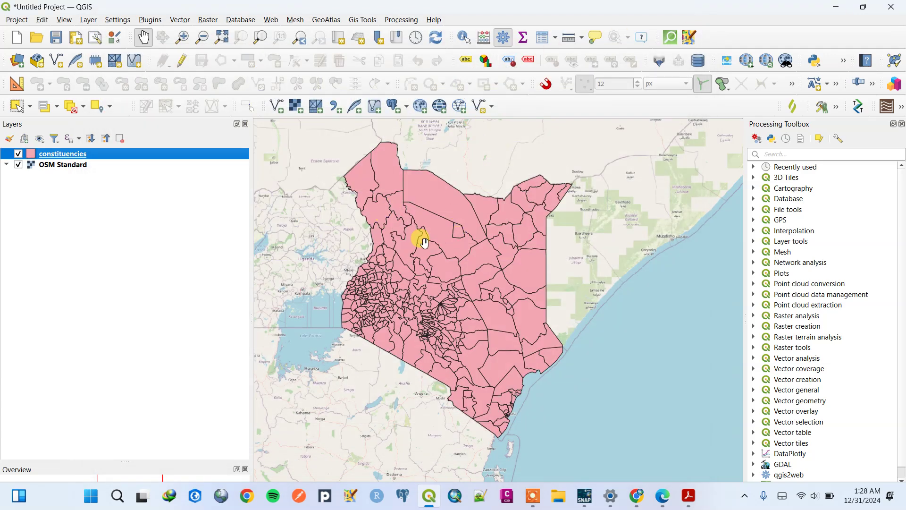
# Inspect the shared boundaries of the small central constituencies at close range for gaps between neighbouring polygons
pyautogui.scroll(2, 408, 320)
pyautogui.scroll(3, 398, 242)
pyautogui.scroll(-5, 398, 239)
pyautogui.scroll(4, 405, 192)
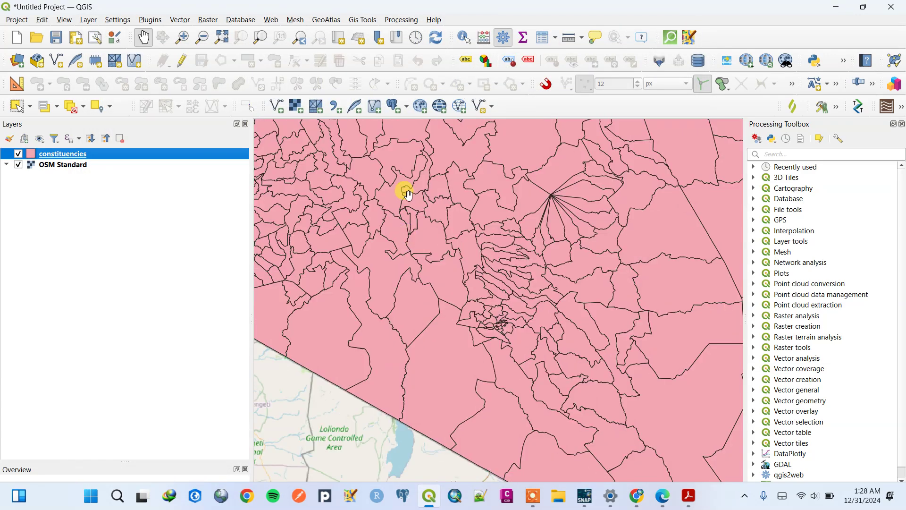
pyautogui.moveTo(379, 246); pyautogui.dragTo(381, 298)
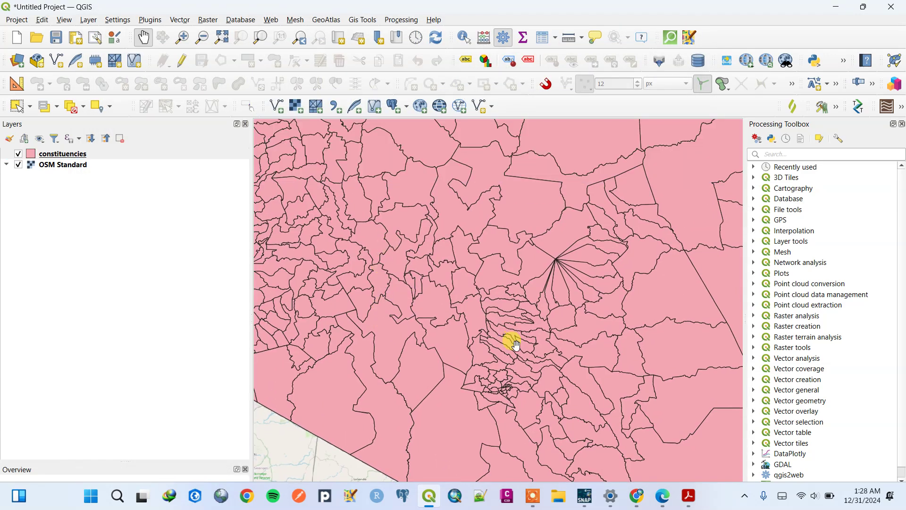
pyautogui.scroll(1, 568, 426)
pyautogui.scroll(2, 567, 426)
pyautogui.scroll(-1, 389, 228)
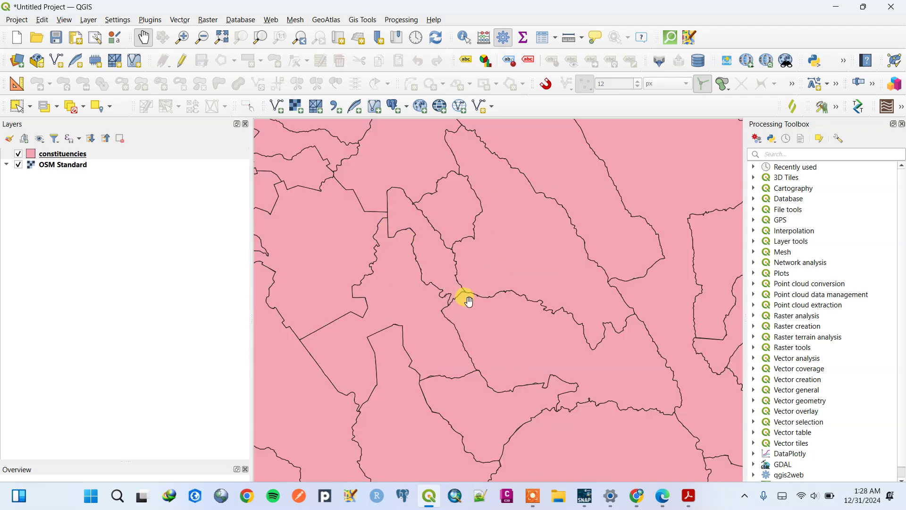
pyautogui.scroll(2, 468, 302)
pyautogui.scroll(2, 438, 255)
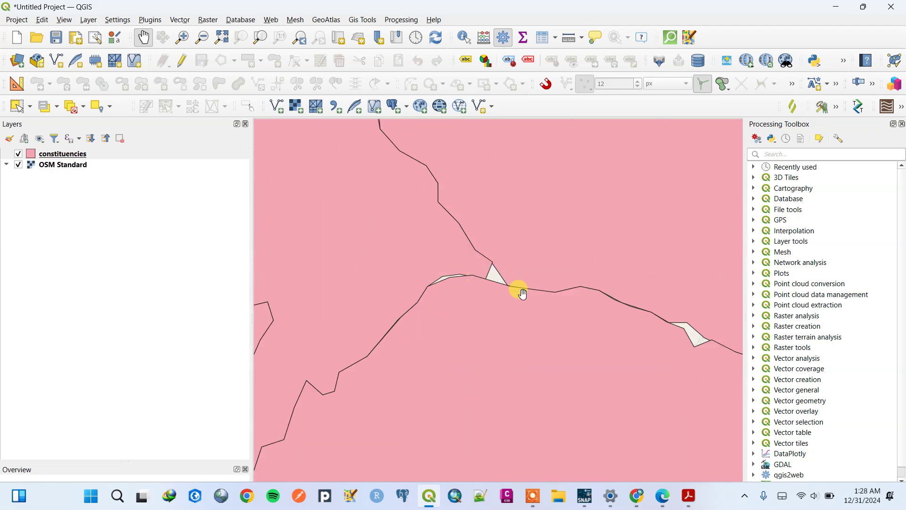
pyautogui.scroll(2, 495, 289)
pyautogui.scroll(1, 495, 283)
pyautogui.scroll(-3, 469, 249)
pyautogui.scroll(3, 465, 233)
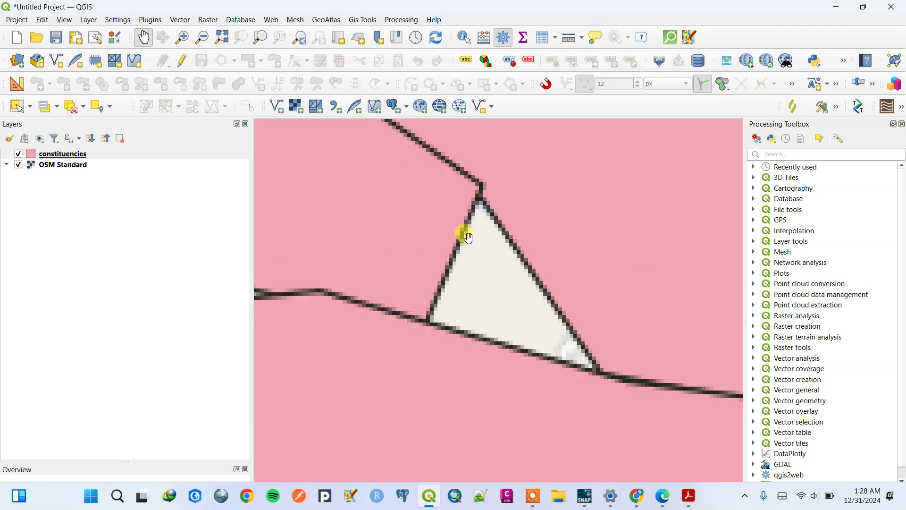
pyautogui.scroll(-3, 453, 210)
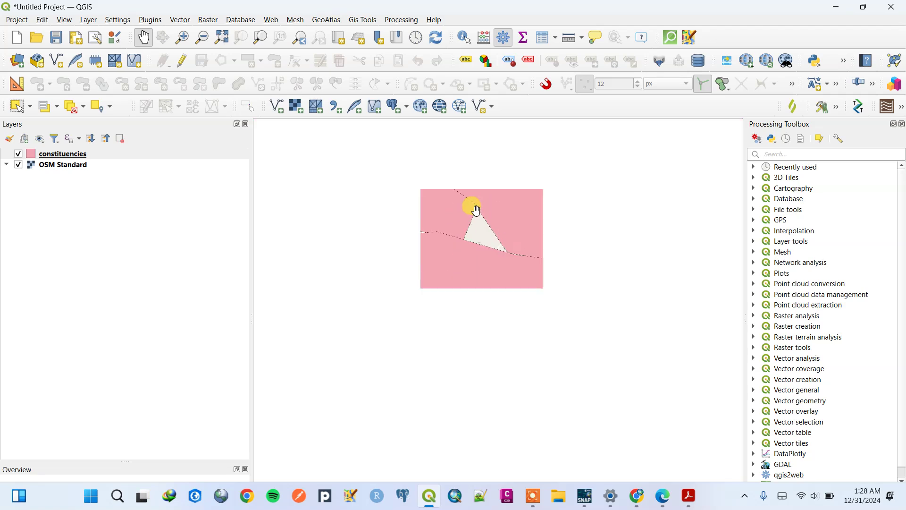
pyautogui.scroll(-5, 428, 209)
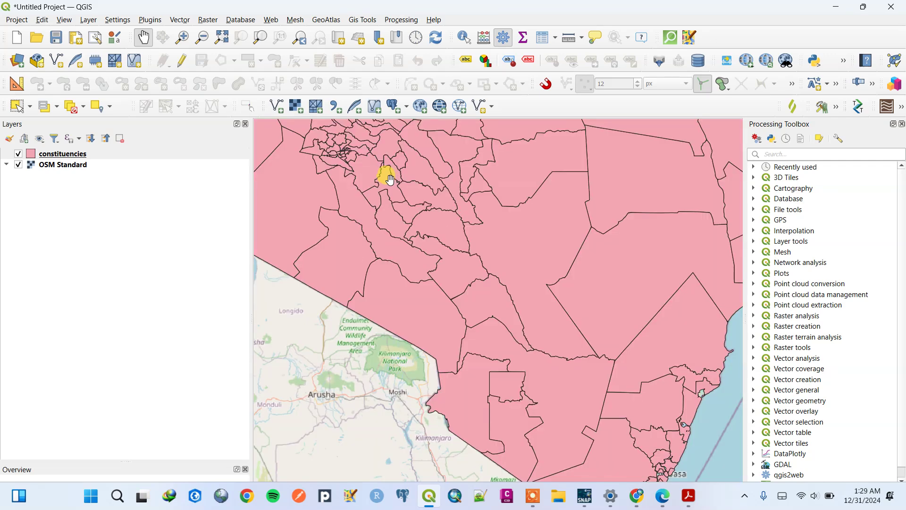
# Survey the constituency boundaries across the whole country against the OSM basemap, from the northern border to the coast
pyautogui.scroll(-3, 384, 177)
pyautogui.moveTo(363, 206); pyautogui.dragTo(368, 274)
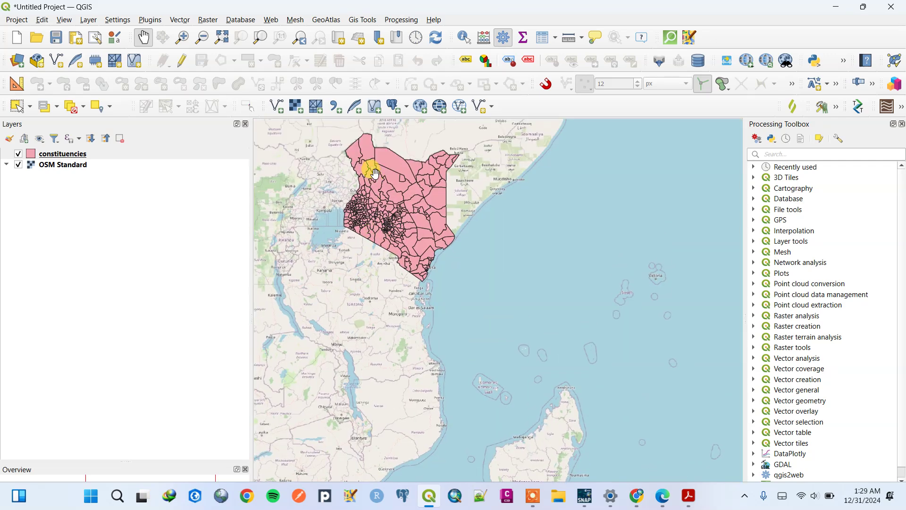
pyautogui.scroll(3, 370, 145)
pyautogui.scroll(-2, 359, 172)
pyautogui.scroll(2, 358, 157)
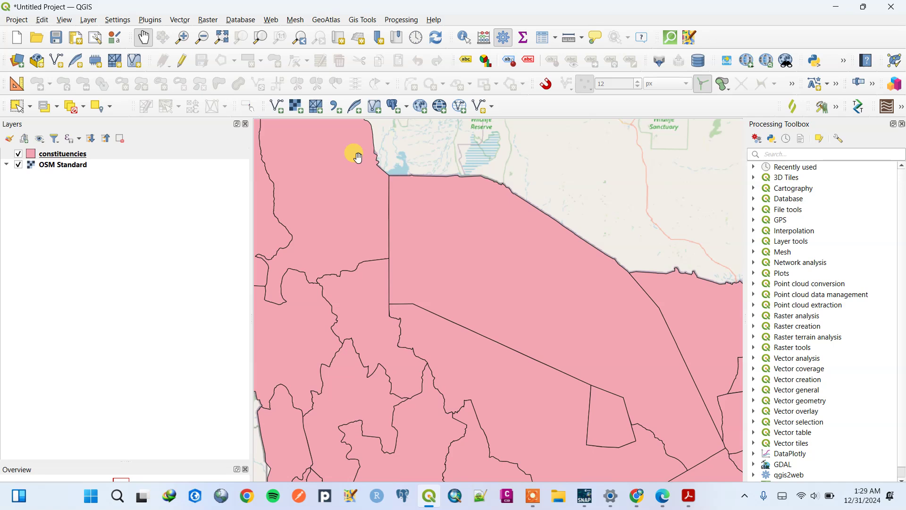
pyautogui.scroll(-2, 366, 162)
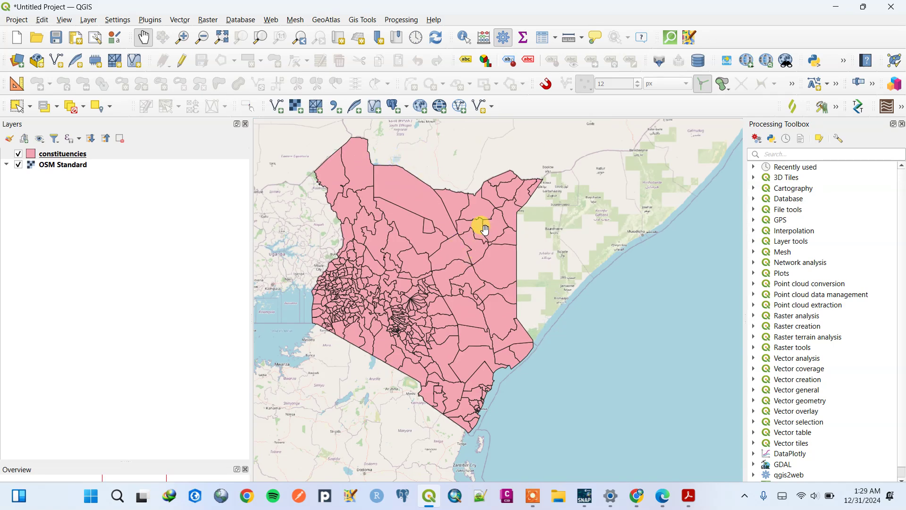
pyautogui.scroll(3, 404, 319)
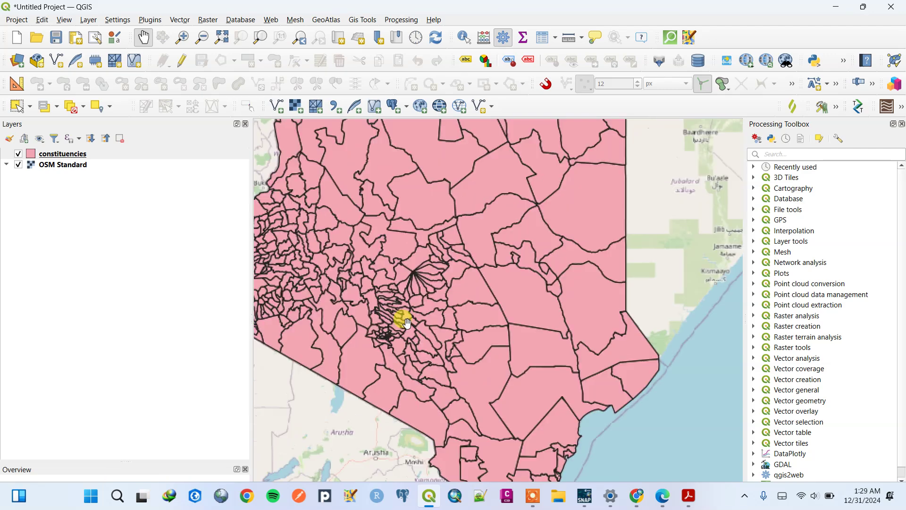
pyautogui.scroll(-2, 429, 236)
pyautogui.scroll(2, 388, 239)
pyautogui.scroll(-3, 380, 248)
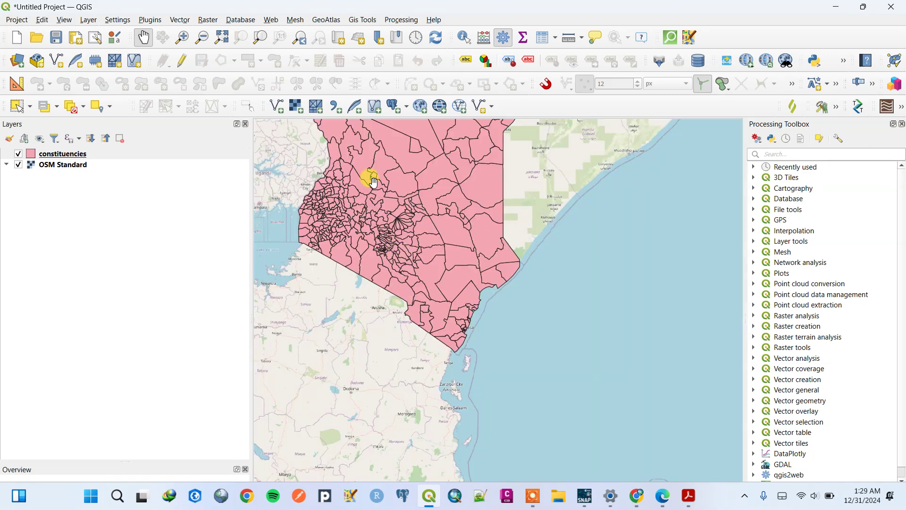
pyautogui.moveTo(368, 178); pyautogui.dragTo(393, 272)
pyautogui.scroll(3, 374, 193)
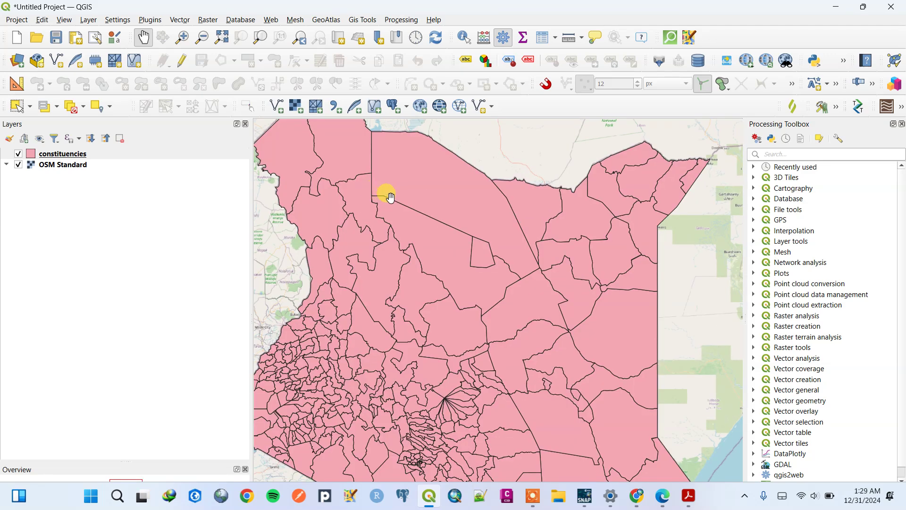
pyautogui.scroll(-3, 406, 179)
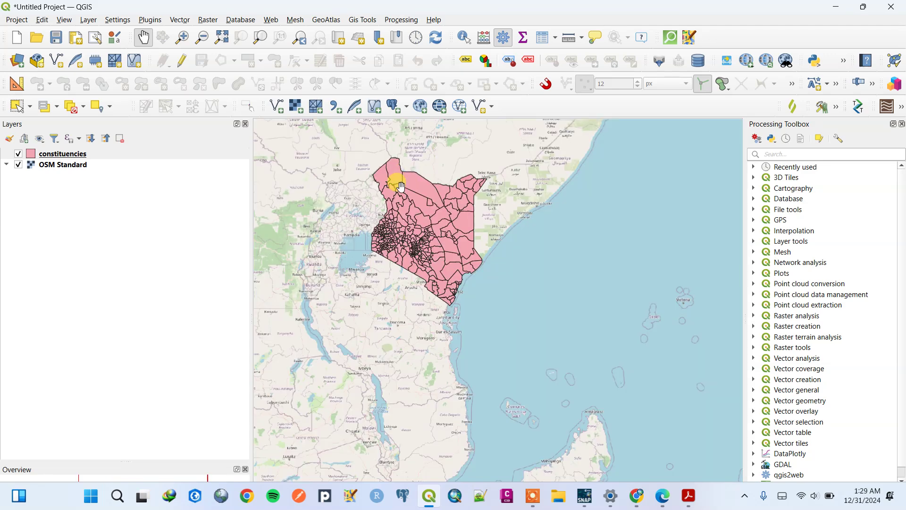
pyautogui.scroll(2, 424, 245)
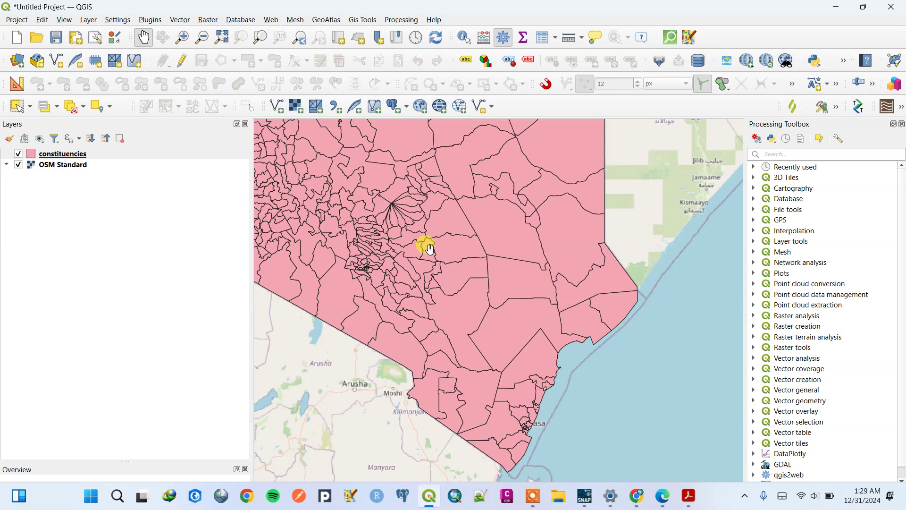
# Open the Topology Checker above the map of constituencies
pyautogui.click(183, 21)
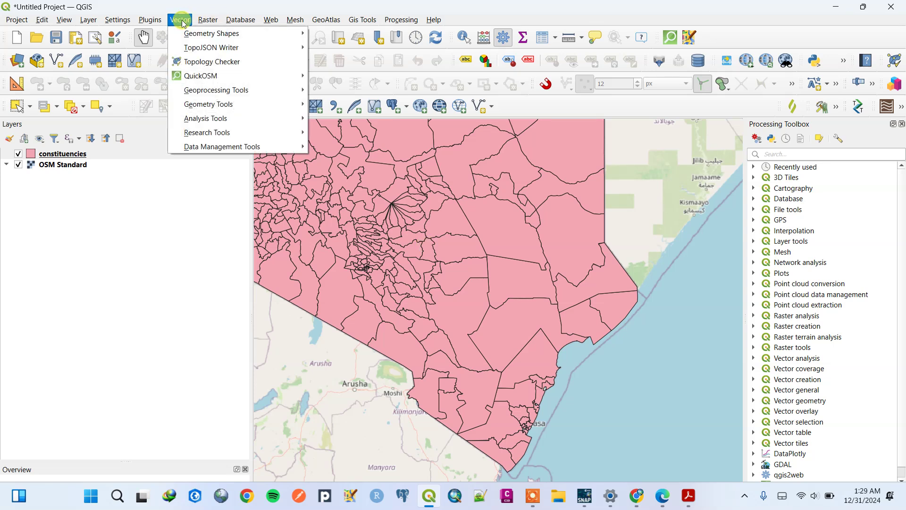
pyautogui.click(202, 59)
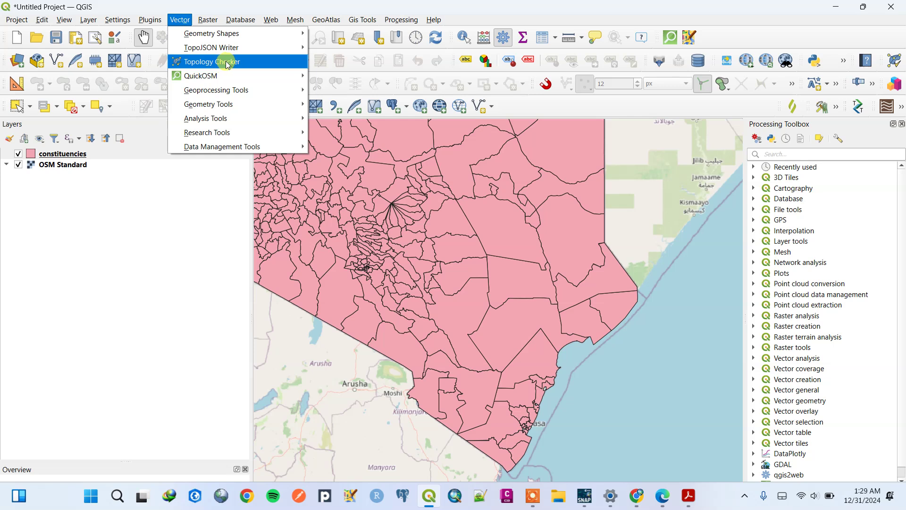
pyautogui.moveTo(230, 37)
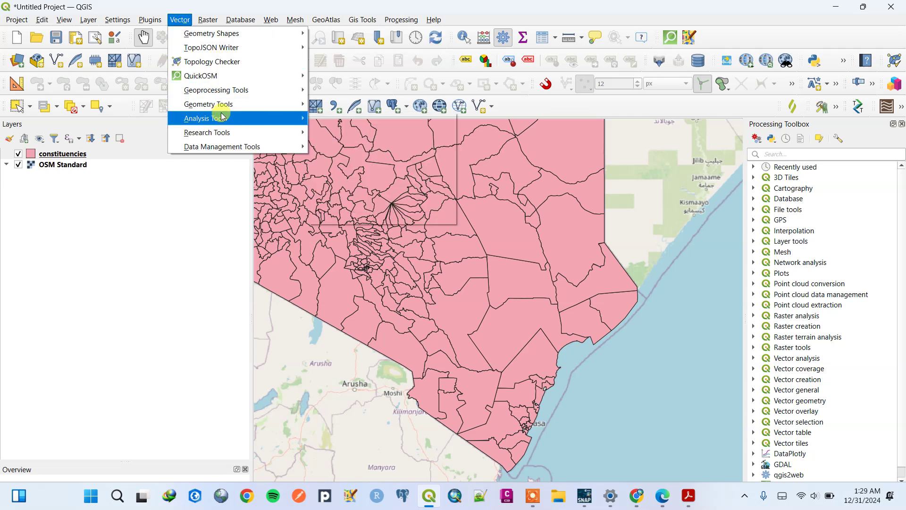
pyautogui.moveTo(222, 112)
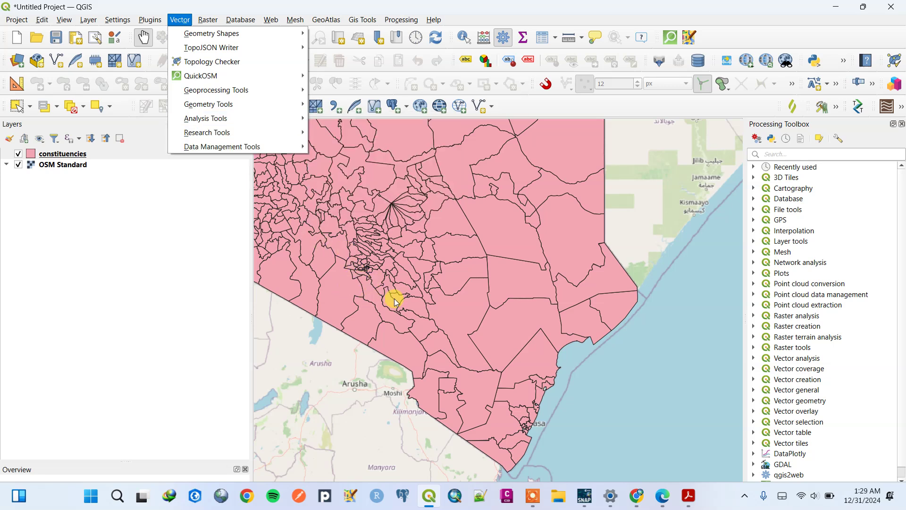
pyautogui.moveTo(324, 237); pyautogui.dragTo(361, 297)
pyautogui.scroll(-2, 330, 199)
pyautogui.scroll(3, 330, 151)
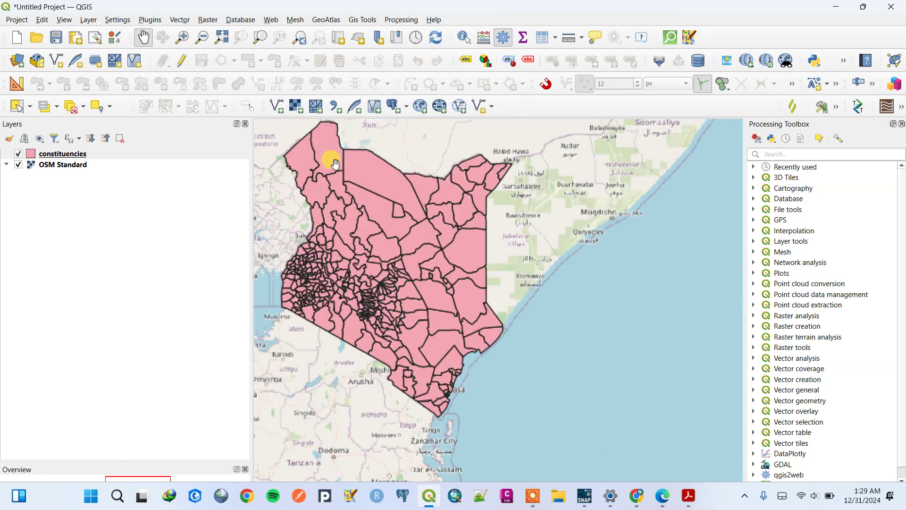
pyautogui.click(180, 20)
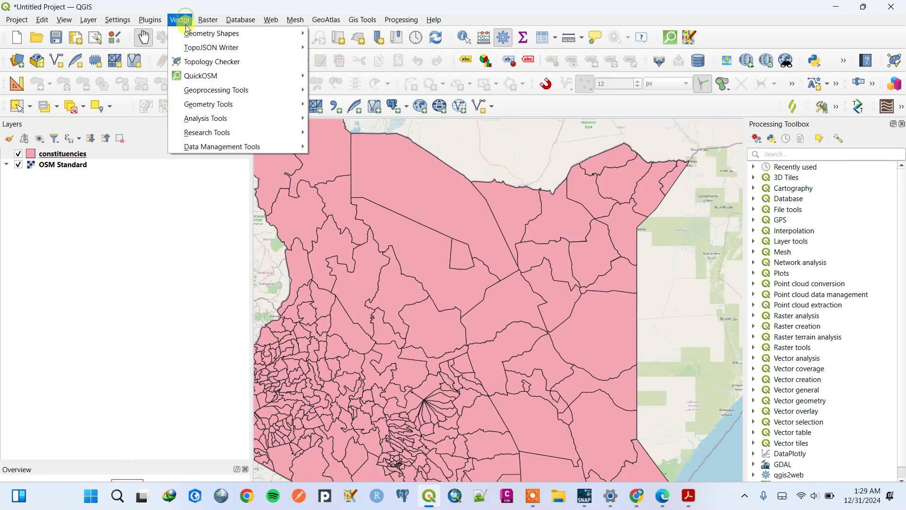
pyautogui.click(207, 59)
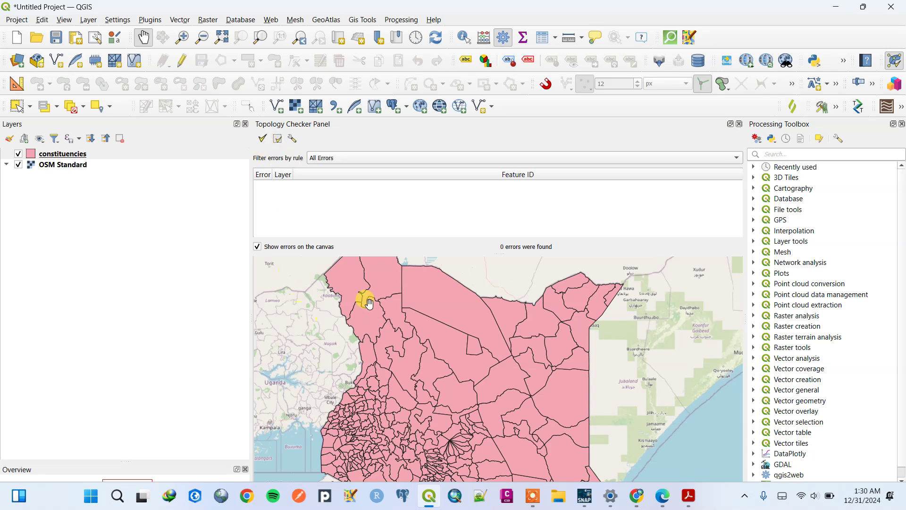
# Add a topology rule that the constituencies layer must not have gaps
pyautogui.click(293, 138)
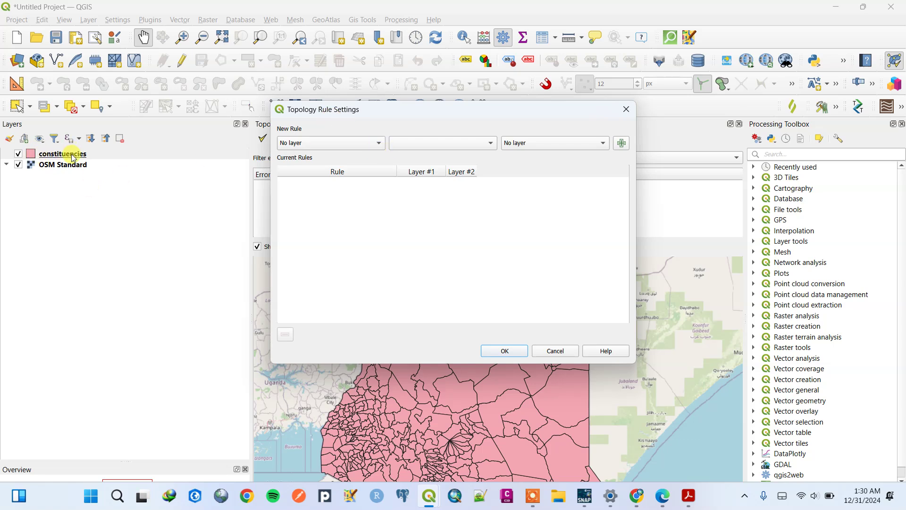
pyautogui.click(283, 148)
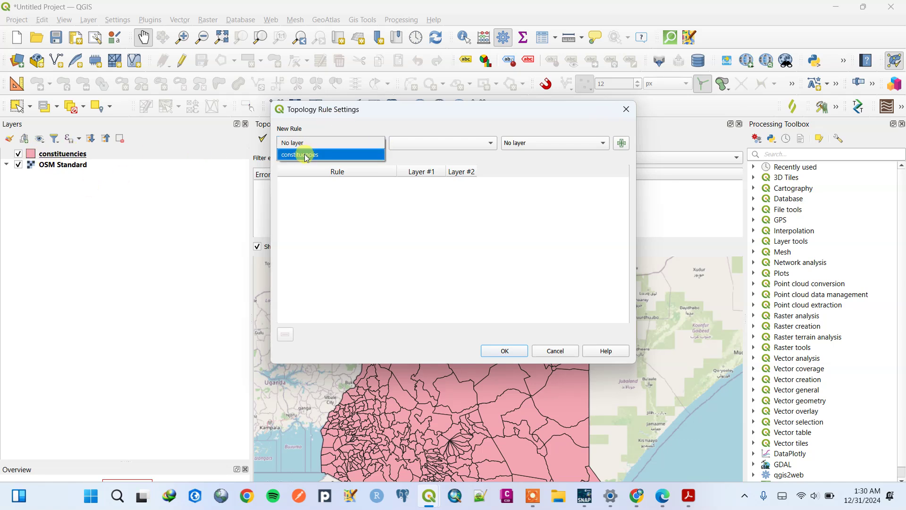
pyautogui.click(306, 156)
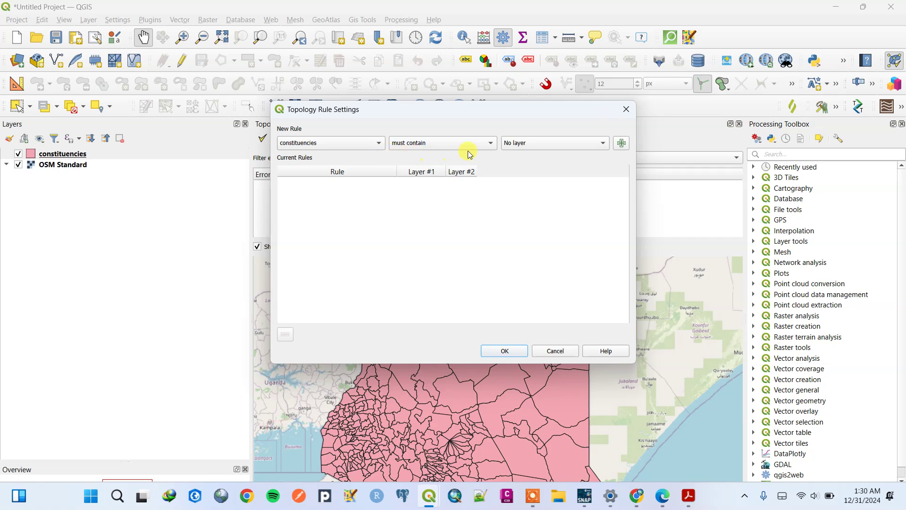
pyautogui.click(434, 146)
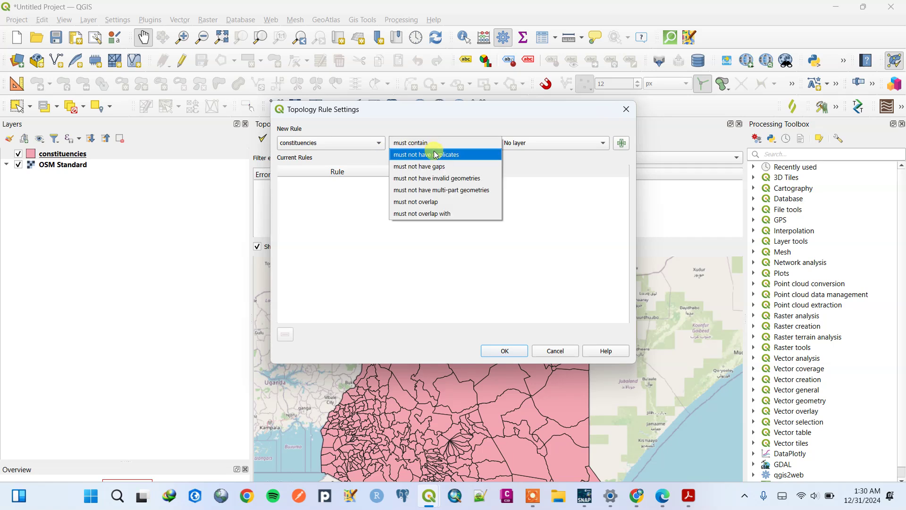
pyautogui.click(430, 167)
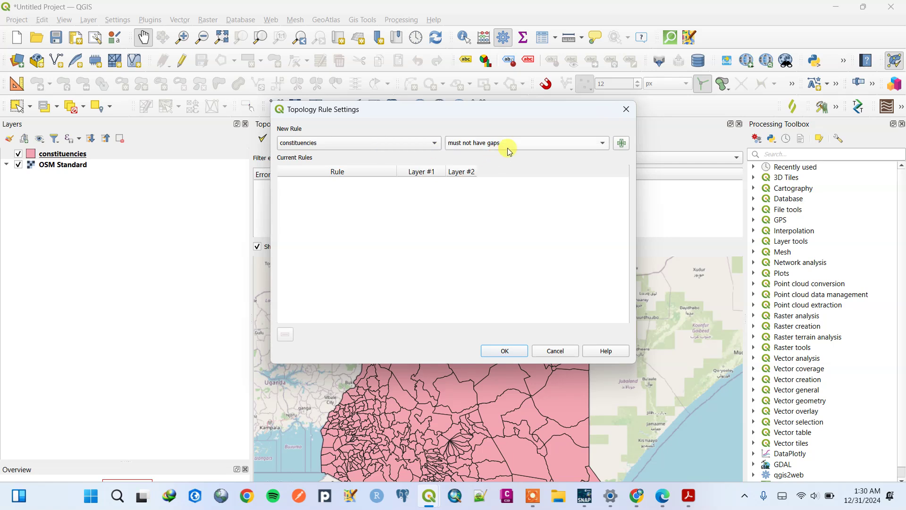
pyautogui.click(622, 143)
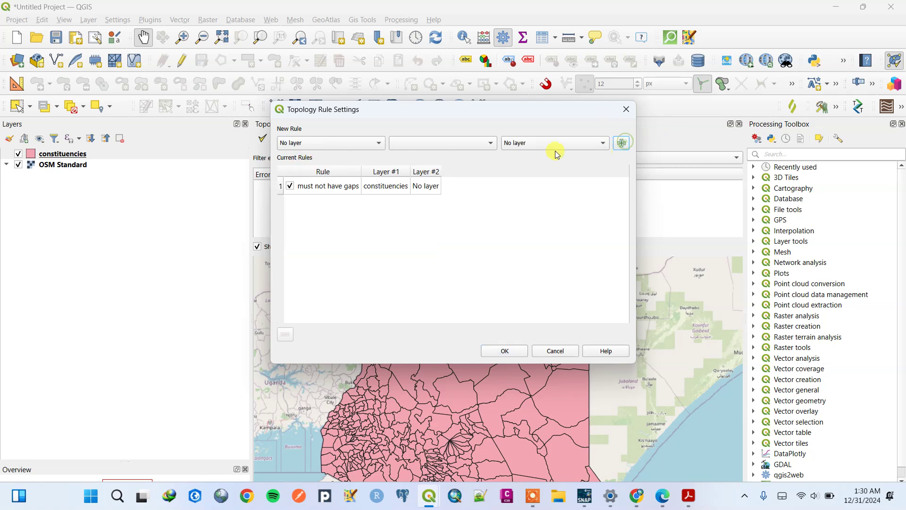
# Add a second topology rule that the constituencies layer must not overlap
pyautogui.click(311, 143)
pyautogui.click(300, 154)
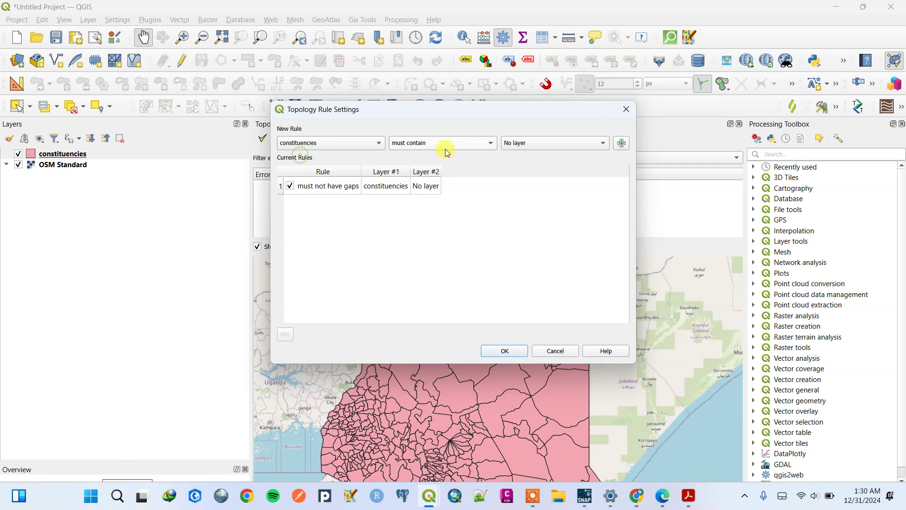
pyautogui.click(450, 148)
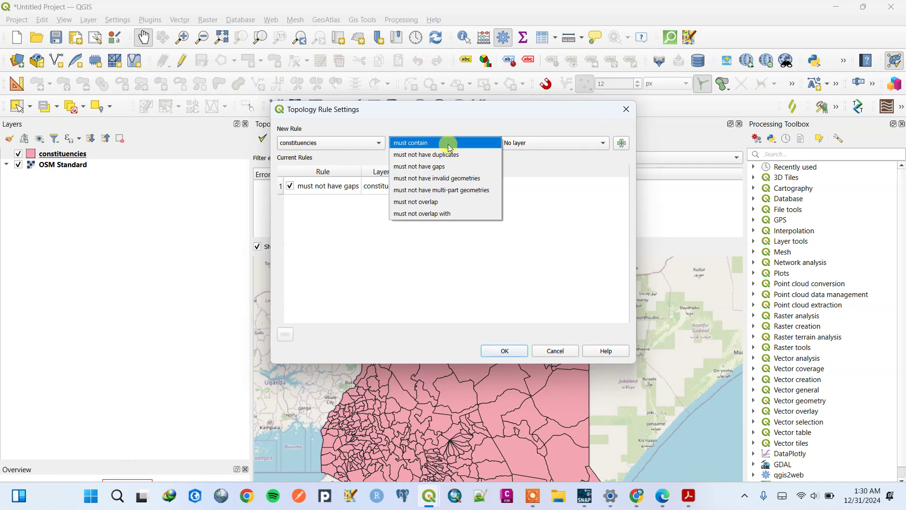
pyautogui.click(430, 203)
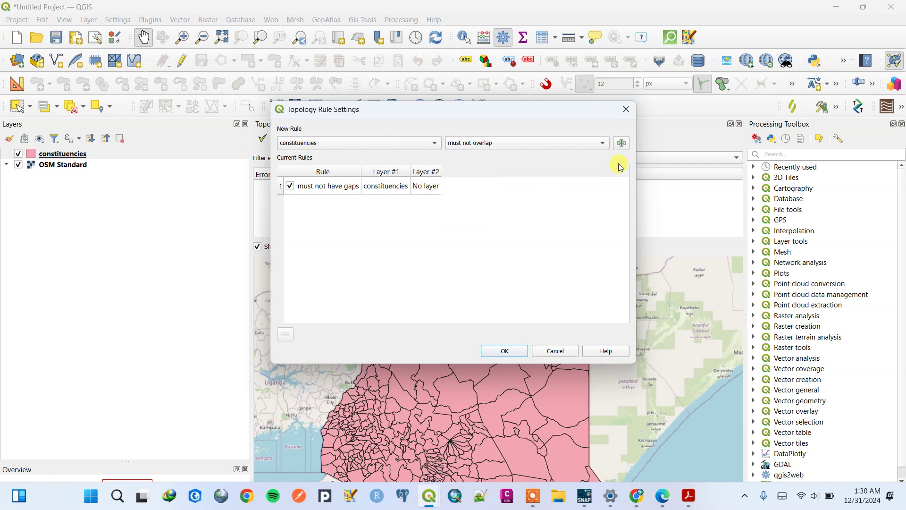
pyautogui.click(622, 144)
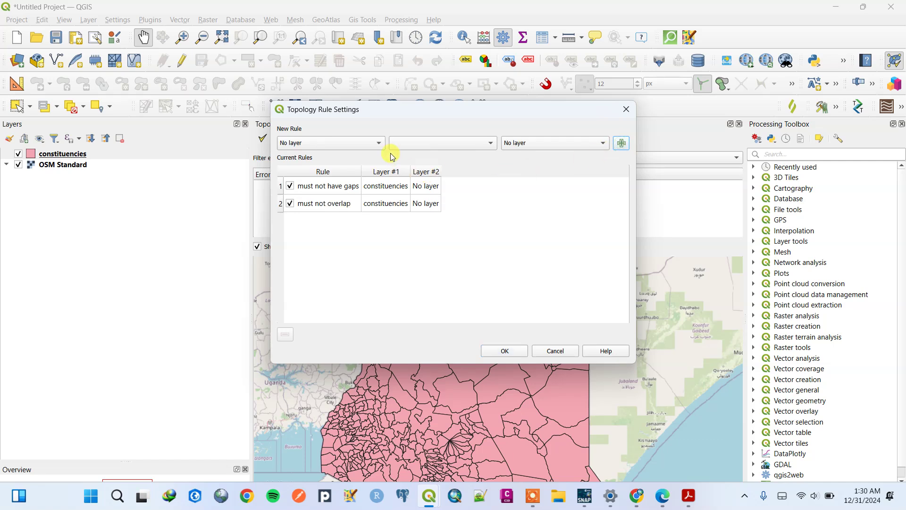
# Add a third rule that the constituencies layer must not have duplicates, and accept the rule settings
pyautogui.click(375, 145)
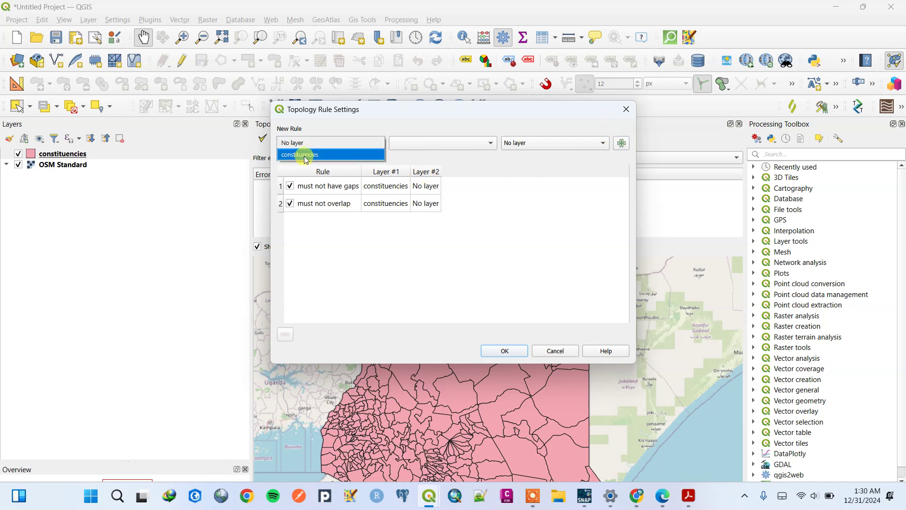
pyautogui.click(306, 156)
pyautogui.click(442, 149)
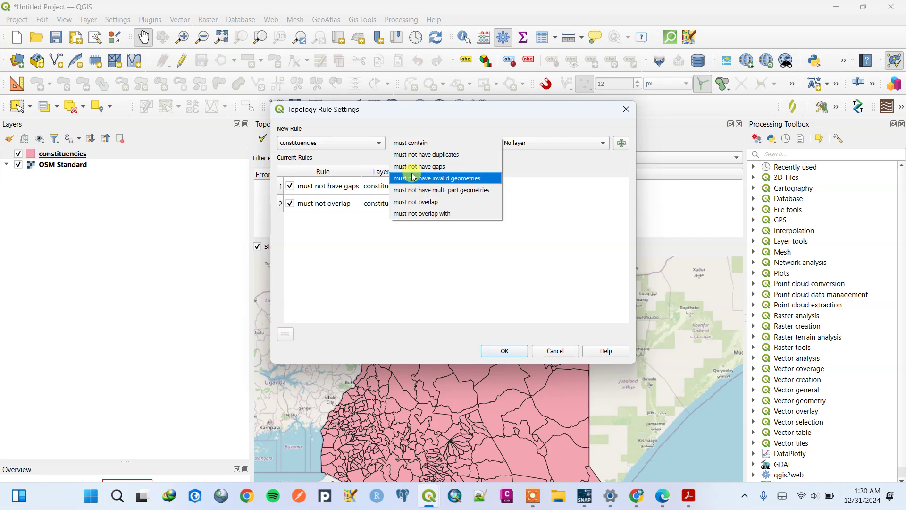
pyautogui.click(438, 156)
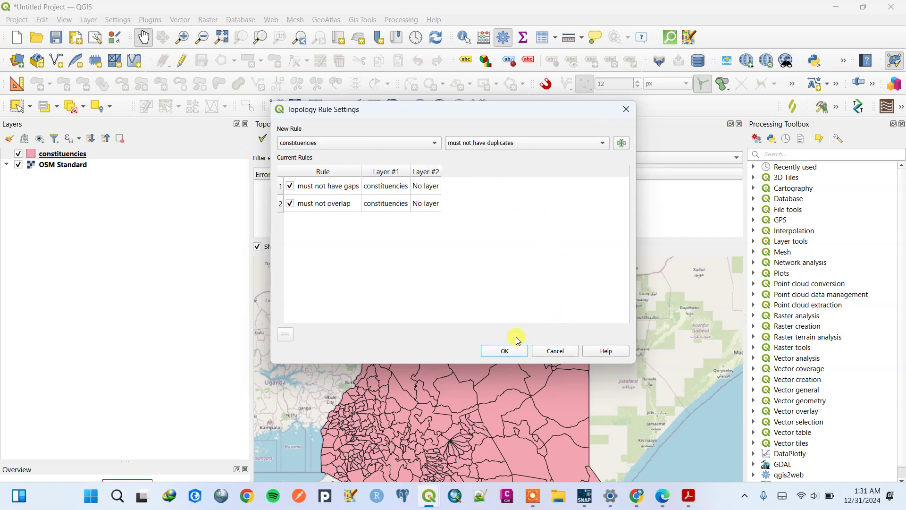
pyautogui.click(622, 145)
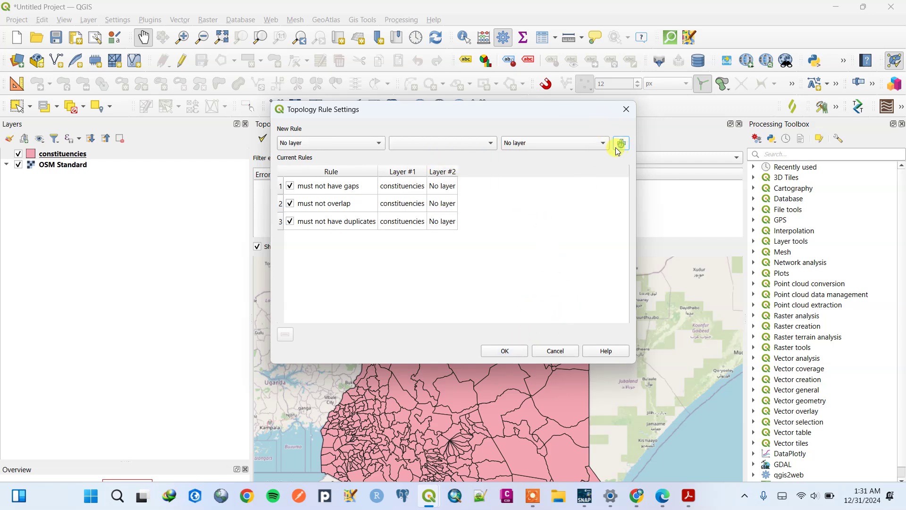
pyautogui.click(512, 354)
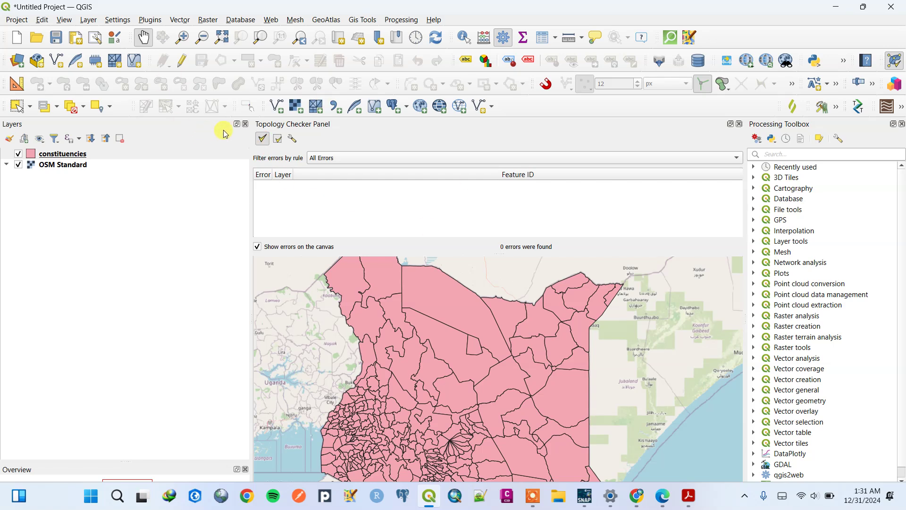
# Validate the entire constituencies layer against all the topology rules
pyautogui.click(263, 139)
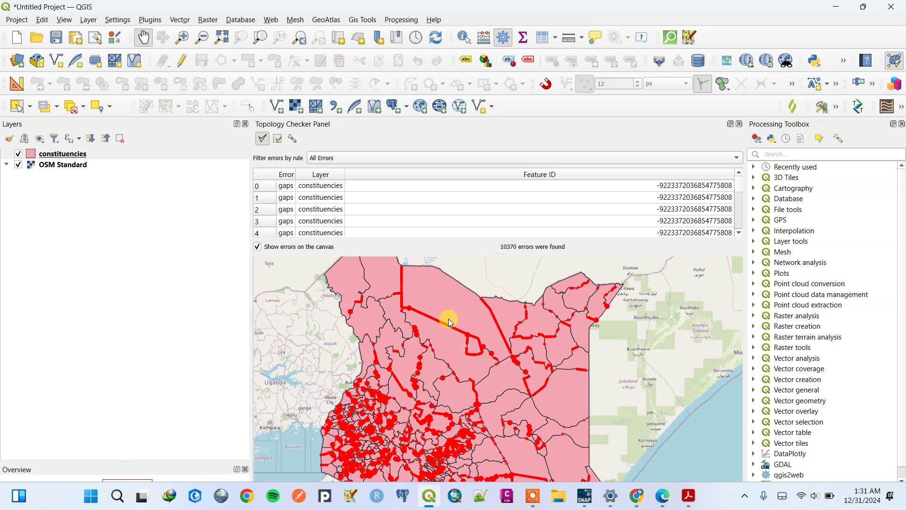
pyautogui.scroll(-2, 293, 222)
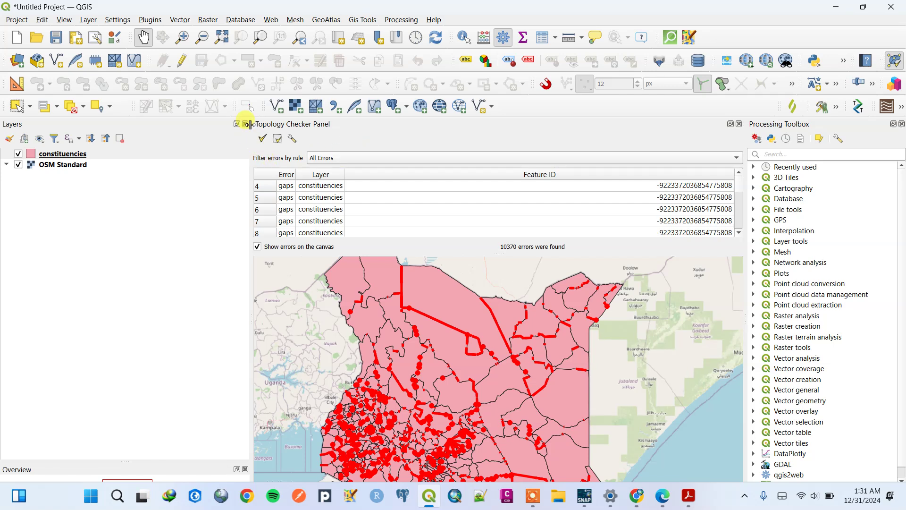
# Dock the Topology Checker, Layer Styling and Processing Toolbox panels together as one tabbed group above the map
pyautogui.moveTo(251, 124); pyautogui.dragTo(707, 123)
pyautogui.moveTo(820, 122); pyautogui.dragTo(713, 147)
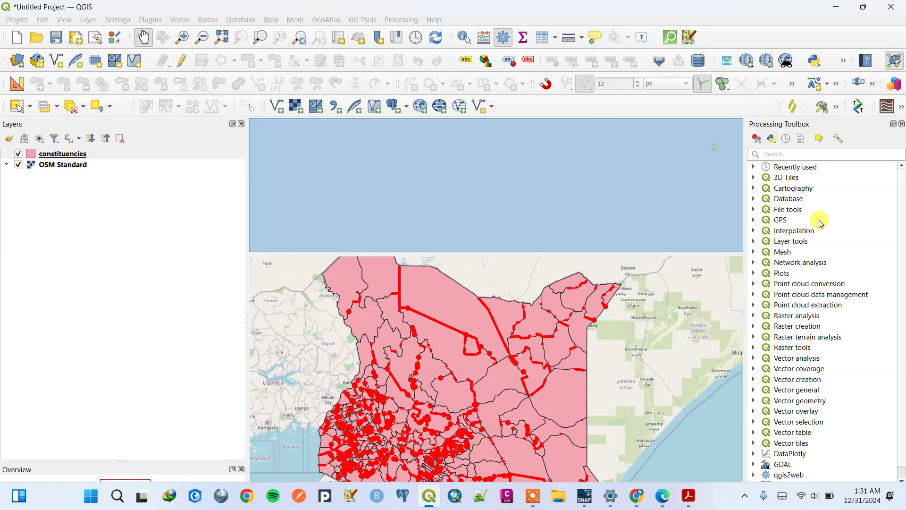
pyautogui.moveTo(670, 122); pyautogui.dragTo(785, 188)
pyautogui.moveTo(827, 270); pyautogui.dragTo(844, 216)
pyautogui.scroll(-20, 828, 293)
pyautogui.scroll(-3, 828, 294)
pyautogui.moveTo(839, 131); pyautogui.dragTo(580, 148)
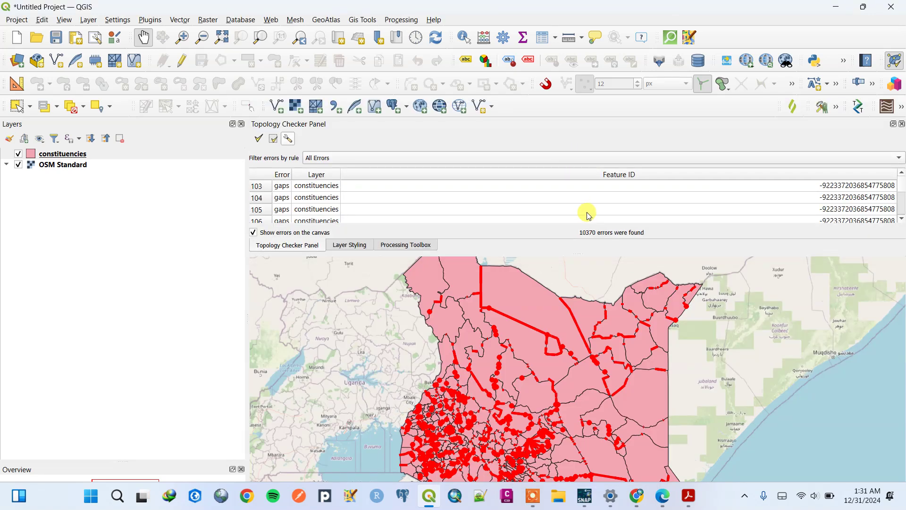
# Inspect individual gap errors on the constituency boundaries, going through errors 166, 167 and 168 in the error list
pyautogui.scroll(-8, 587, 215)
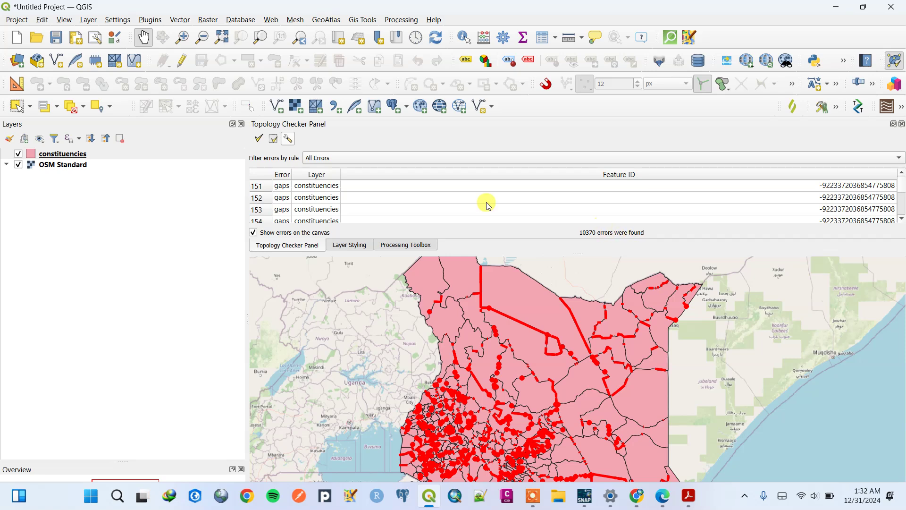
pyautogui.scroll(-5, 322, 193)
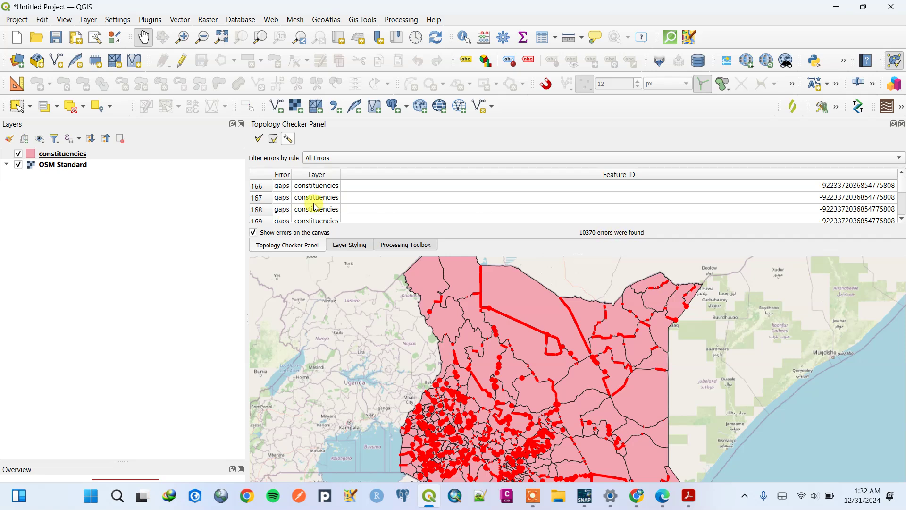
pyautogui.click(315, 208)
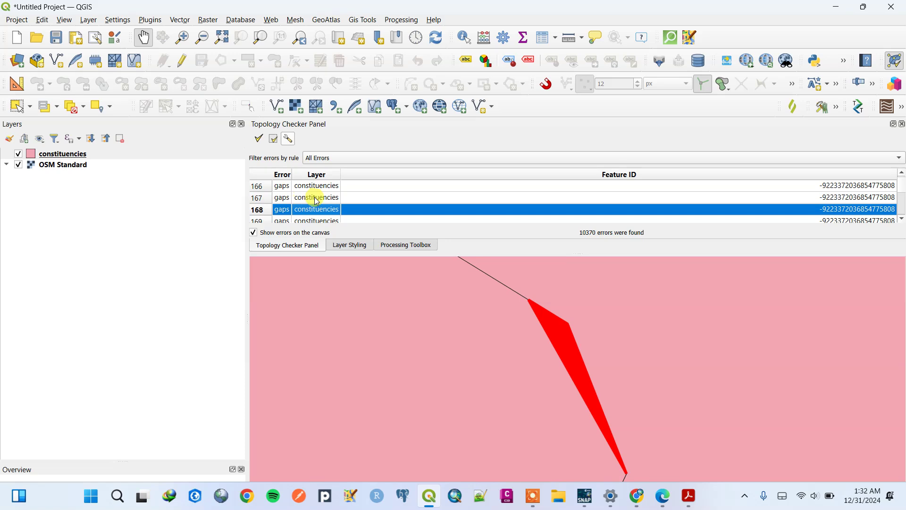
pyautogui.click(316, 199)
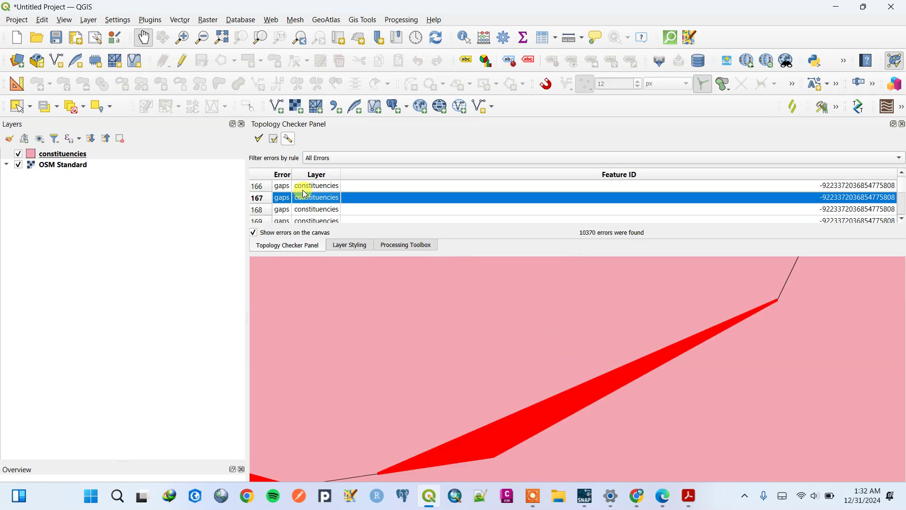
pyautogui.click(305, 188)
pyautogui.click(317, 212)
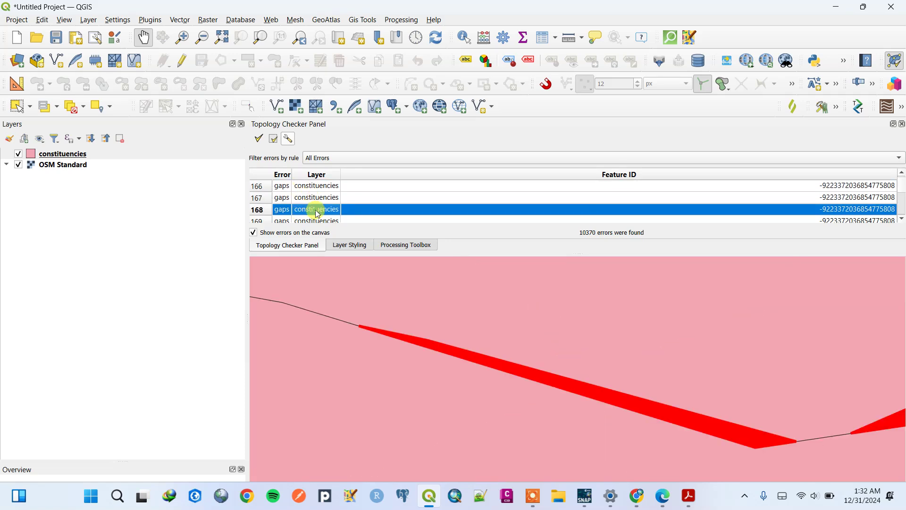
pyautogui.scroll(-2, 372, 203)
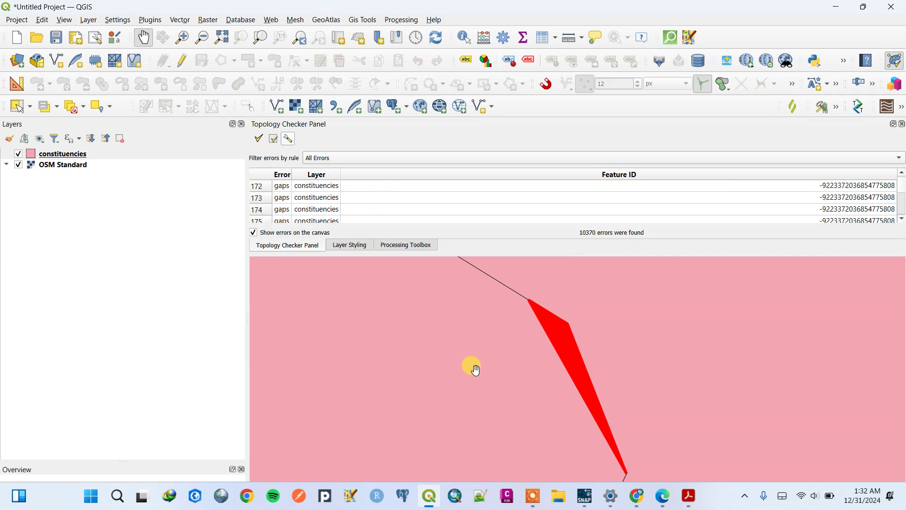
# Survey how the highlighted topology errors are distributed over all the constituencies in the country
pyautogui.scroll(-3, 474, 366)
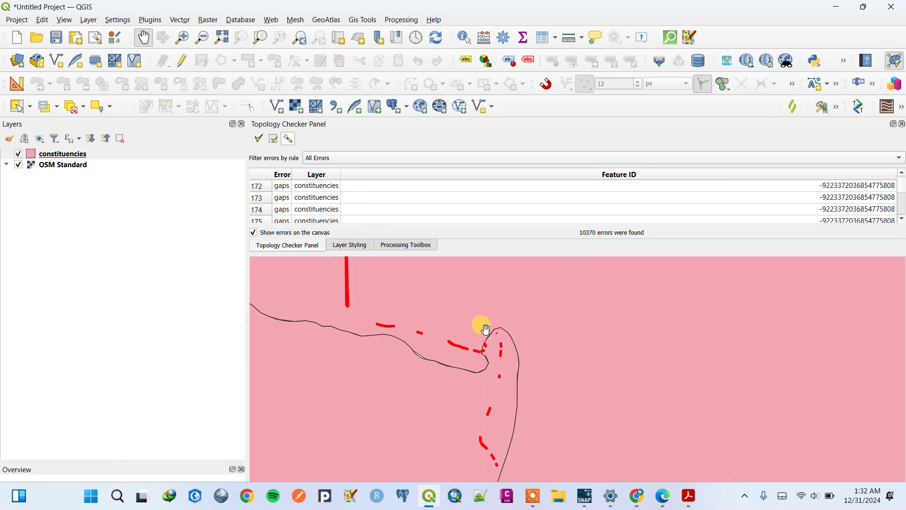
pyautogui.scroll(-2, 482, 327)
pyautogui.scroll(-2, 444, 324)
pyautogui.scroll(-1, 408, 313)
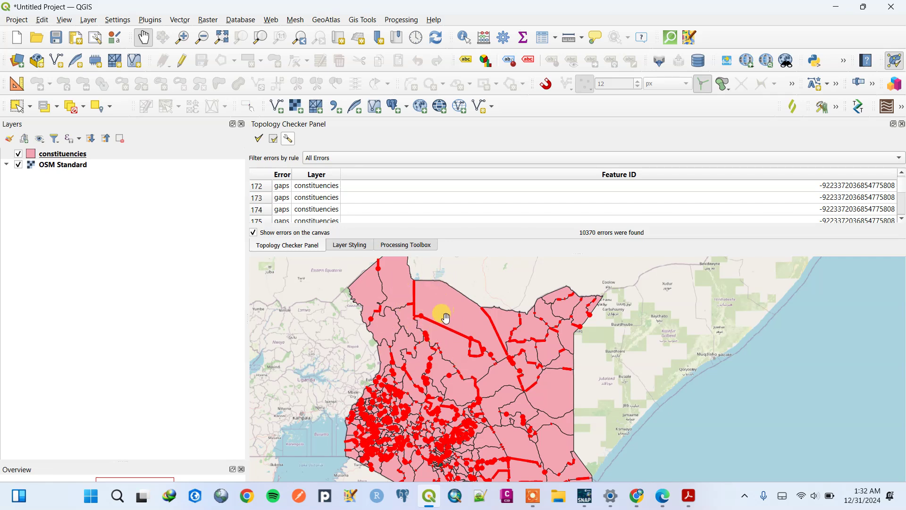
pyautogui.moveTo(423, 347); pyautogui.dragTo(420, 309)
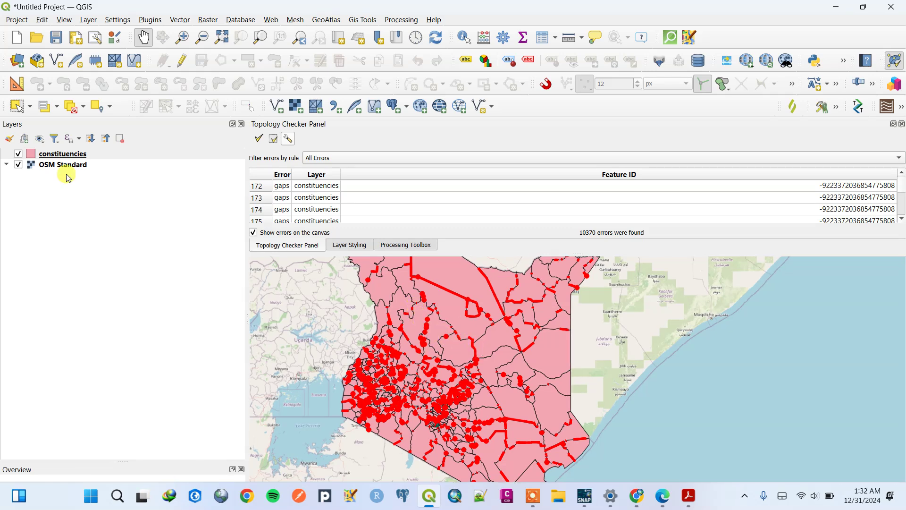
# Start exporting the constituencies layer as an ESRI Shapefile and browse to the Desktop as its save location
pyautogui.rightClick(65, 156)
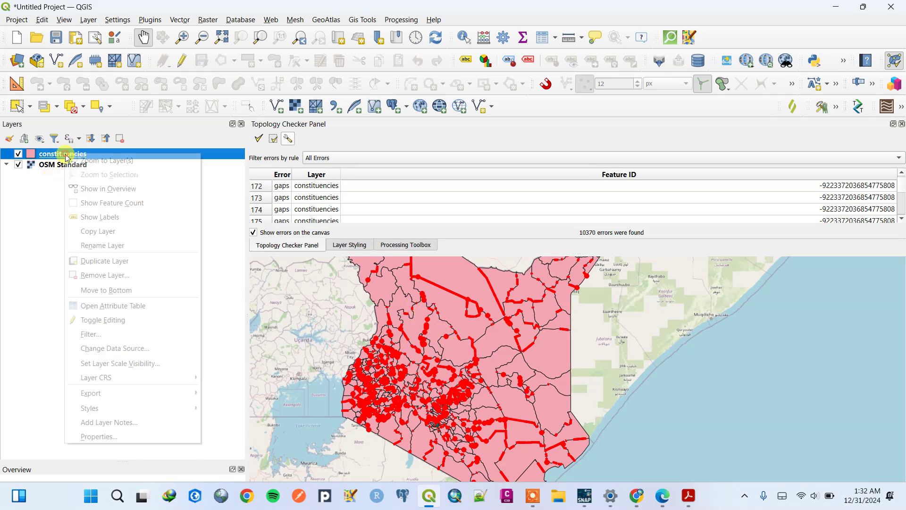
pyautogui.click(92, 393)
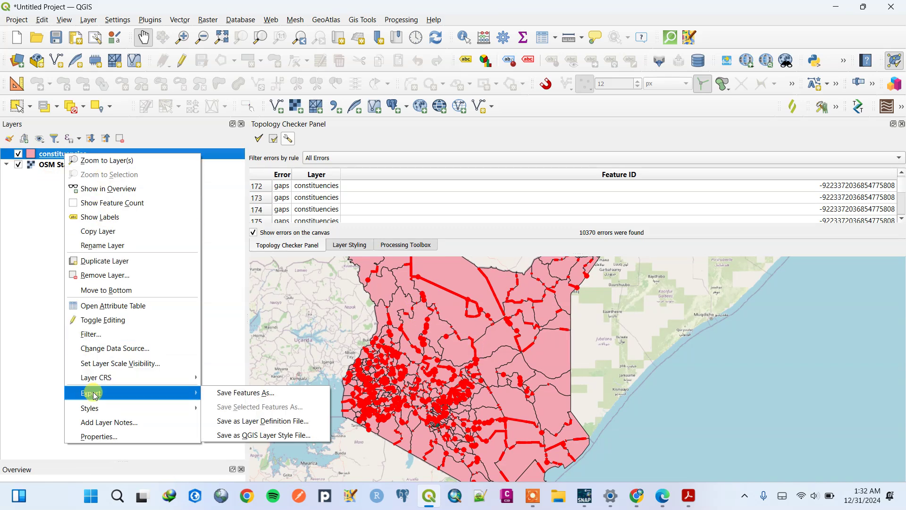
pyautogui.click(268, 399)
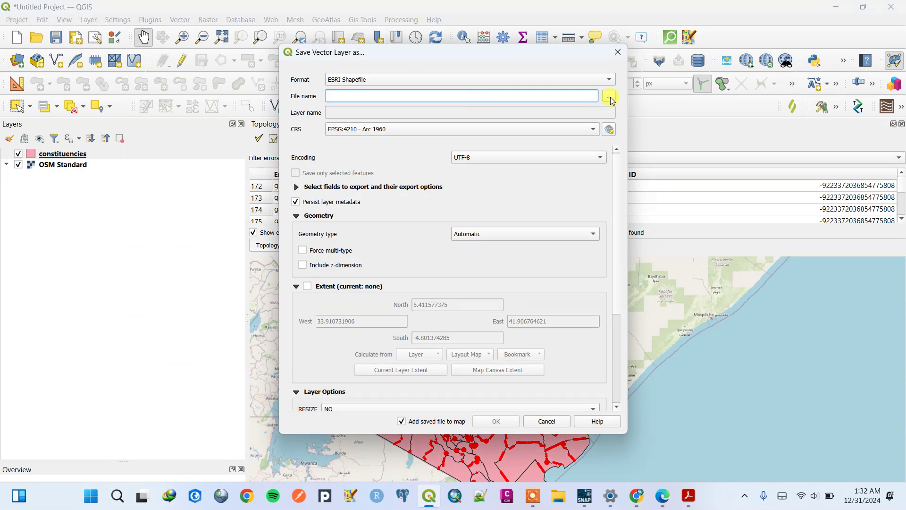
pyautogui.click(609, 98)
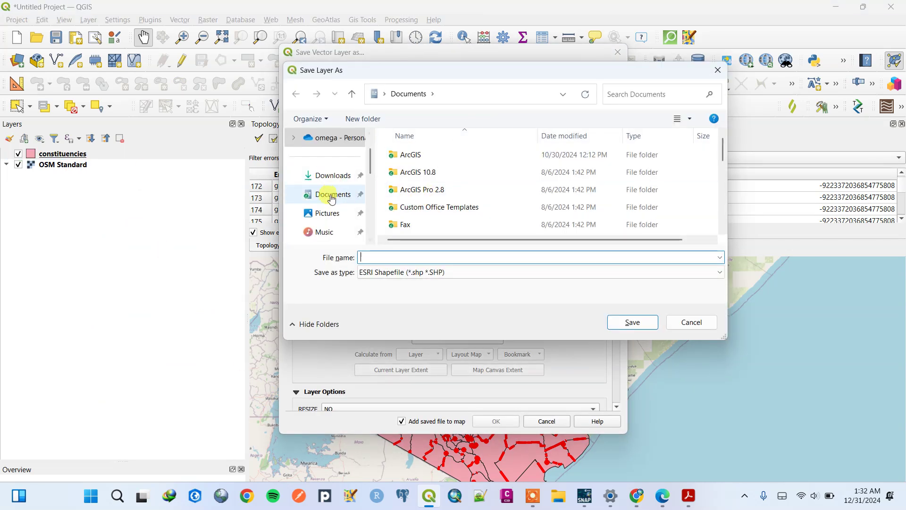
pyautogui.scroll(2, 331, 199)
pyautogui.scroll(-5, 331, 199)
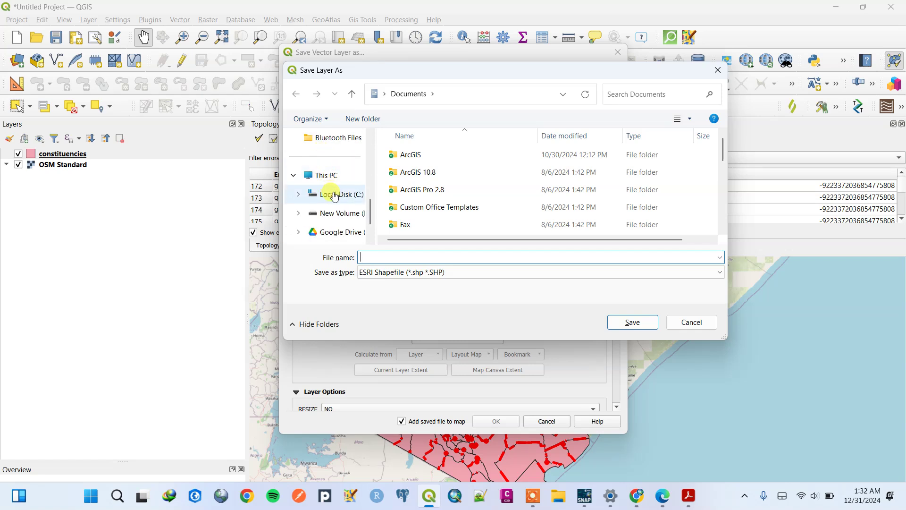
pyautogui.click(324, 176)
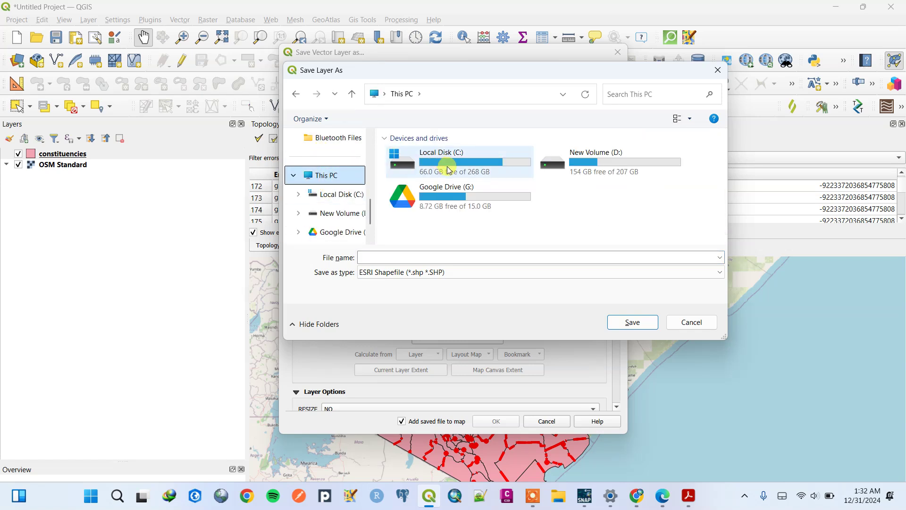
pyautogui.scroll(3, 336, 197)
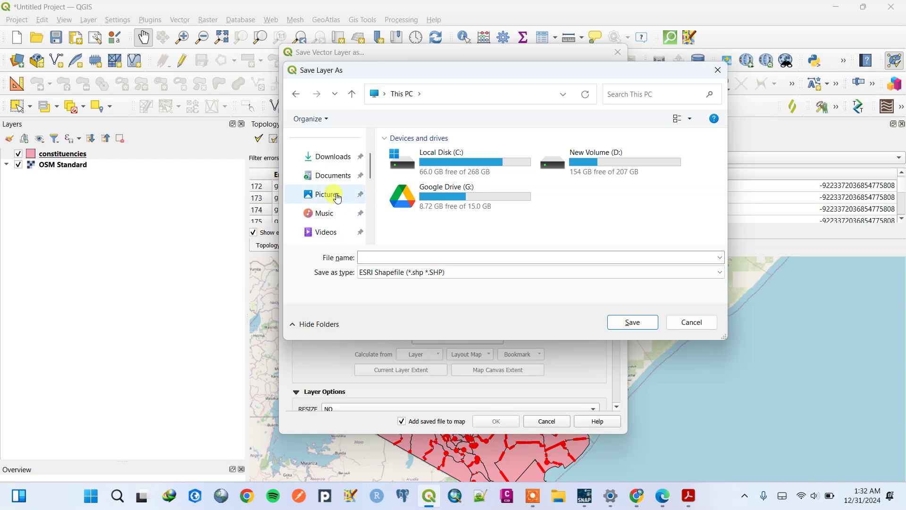
pyautogui.scroll(-1, 338, 198)
pyautogui.click(337, 199)
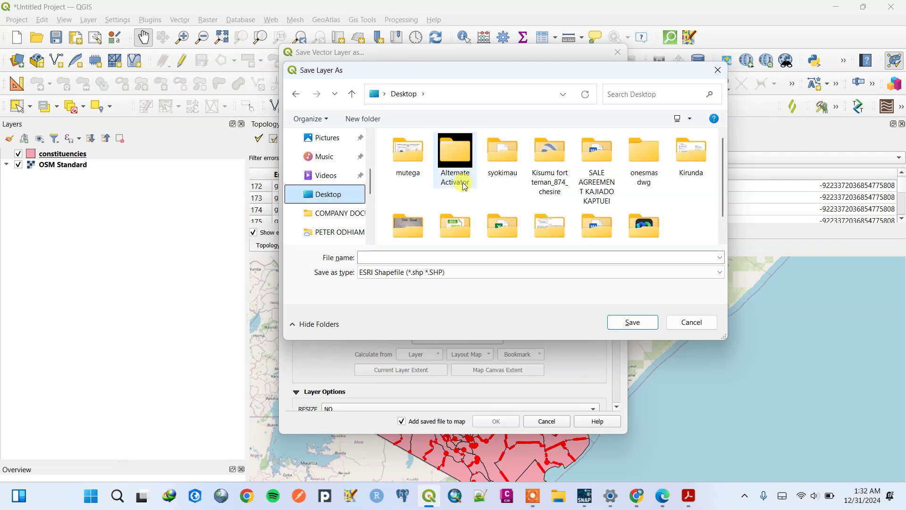
# Create a folder named "fixed geometry" on the Desktop and open it
pyautogui.scroll(-1, 456, 189)
pyautogui.rightClick(680, 191)
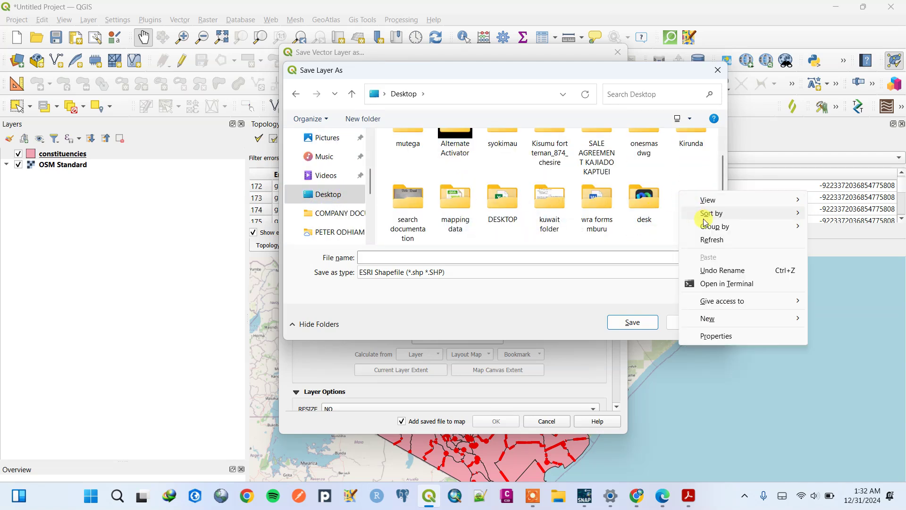
pyautogui.moveTo(709, 317)
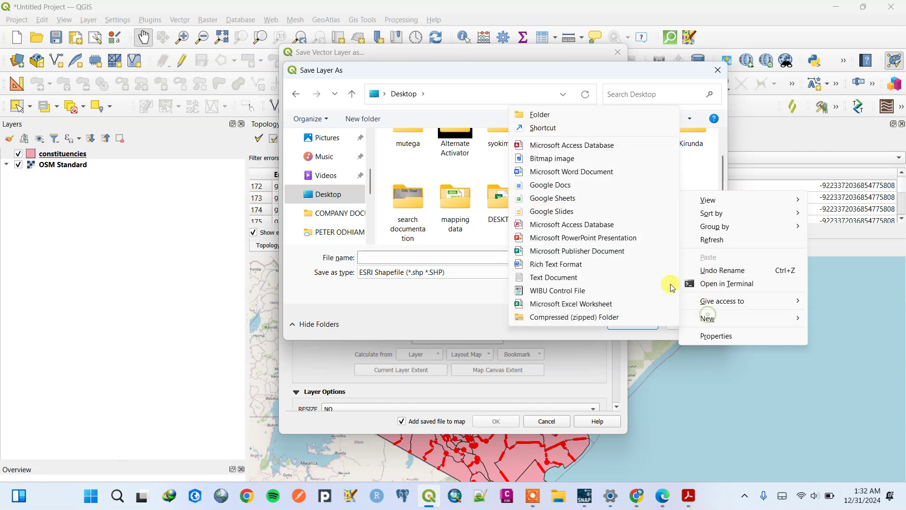
pyautogui.click(531, 113)
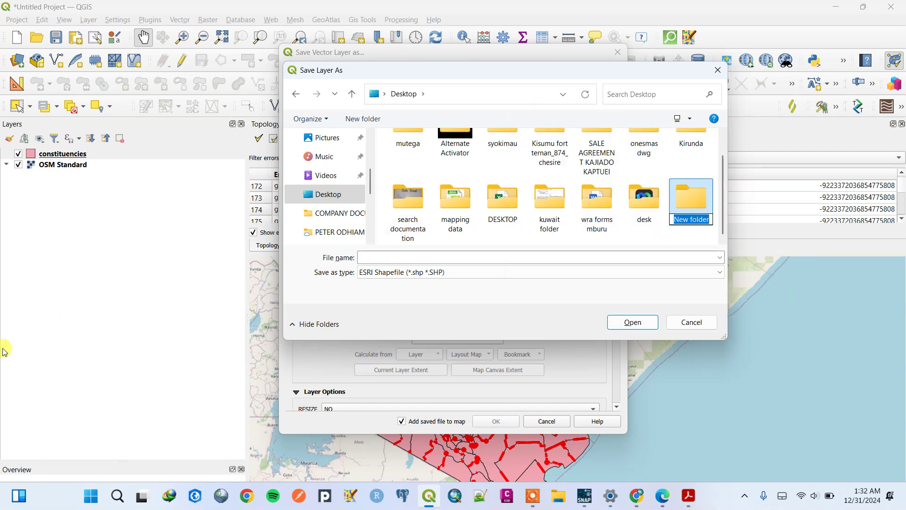
pyautogui.write('fixed')
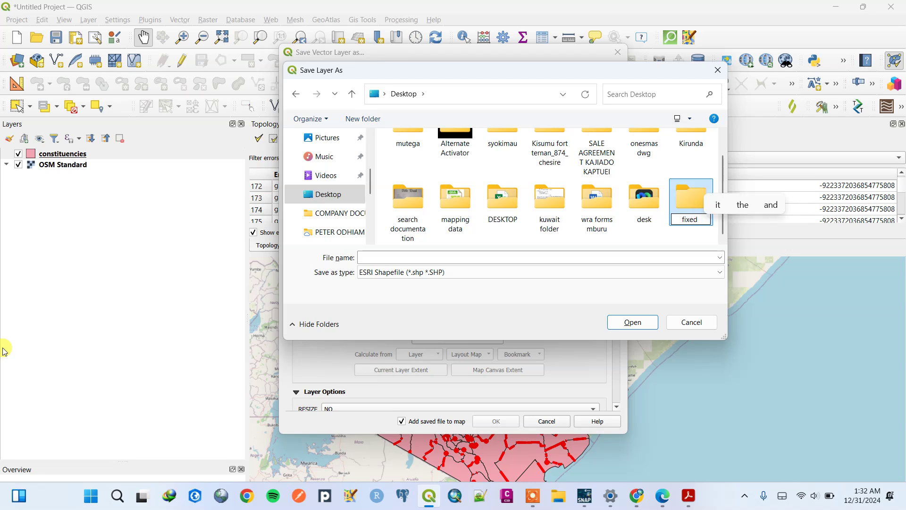
pyautogui.write(' geome')
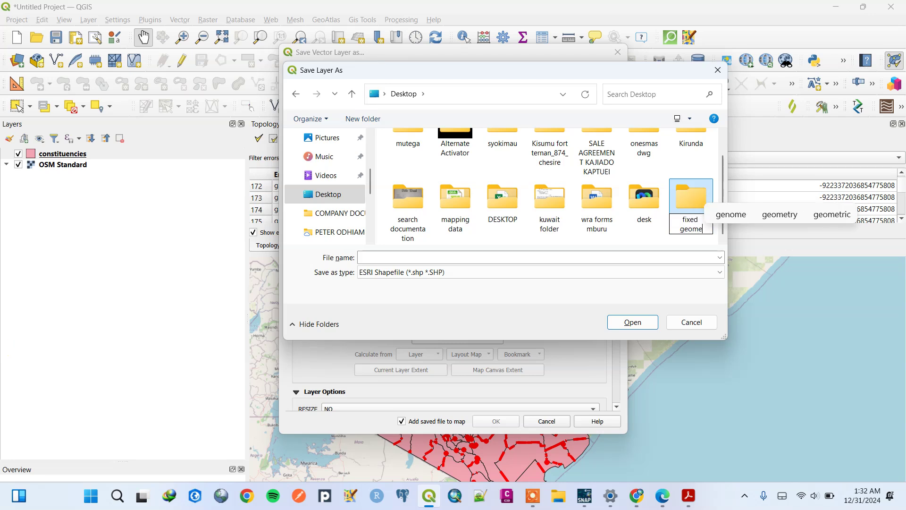
pyautogui.write('try')
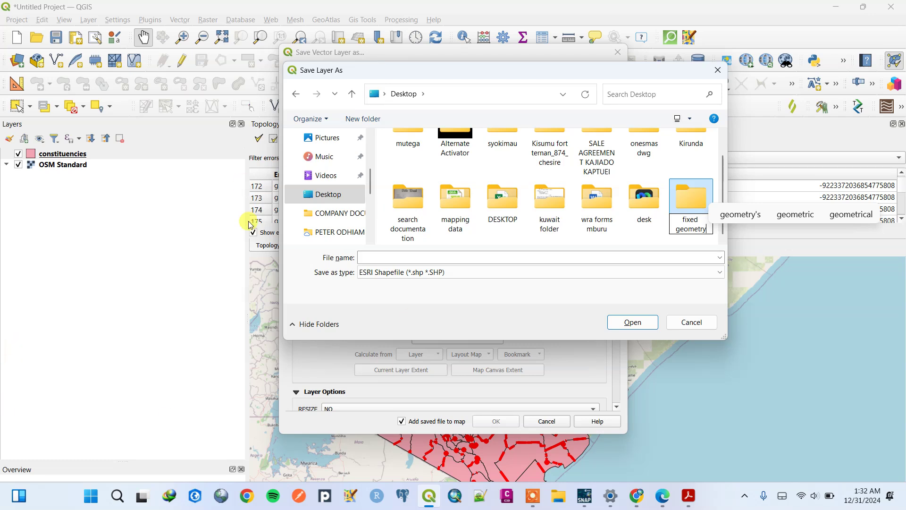
pyautogui.doubleClick(690, 206)
# Name the output shapefile "constituency v1" and export it with the saved file added to the map
pyautogui.click(370, 257)
pyautogui.write('const')
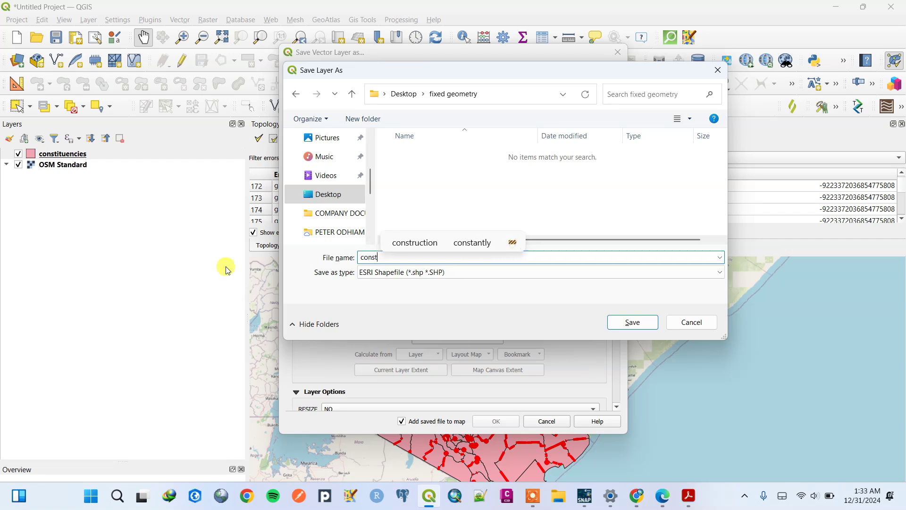
pyautogui.write('i')
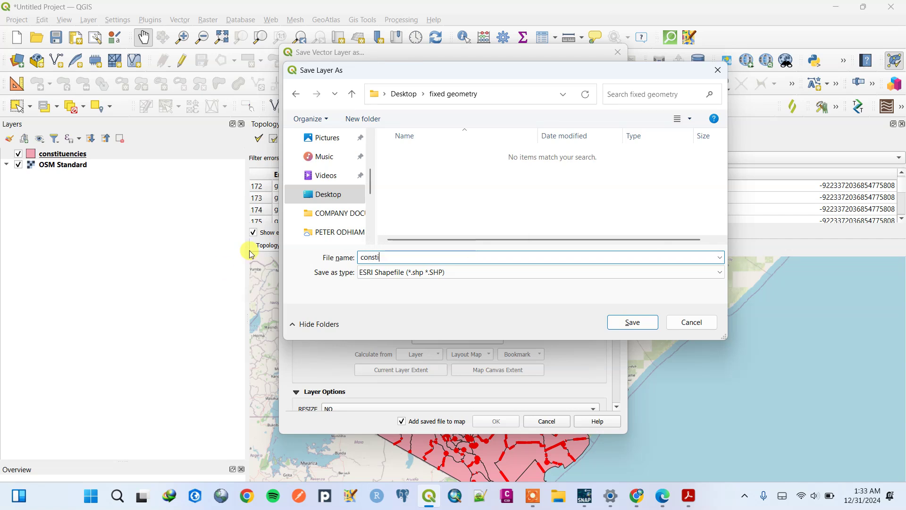
pyautogui.write('tuency')
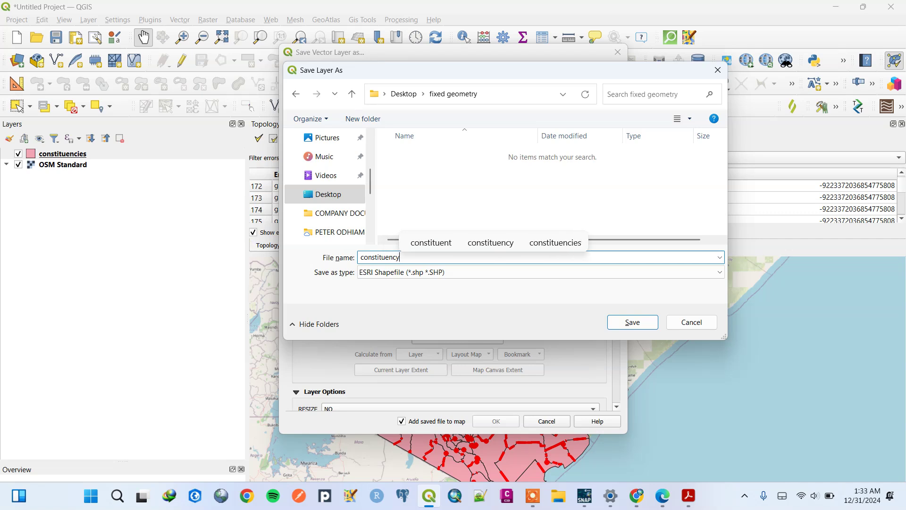
pyautogui.write(' v')
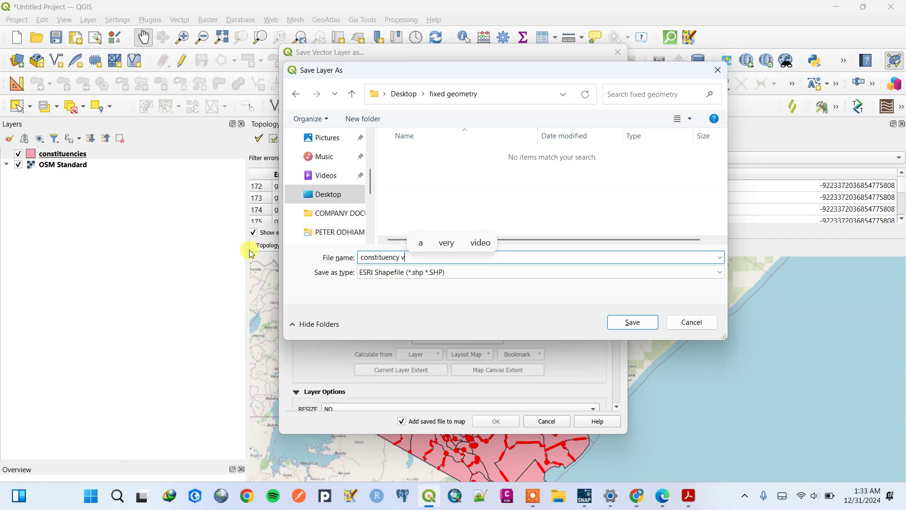
pyautogui.write('1')
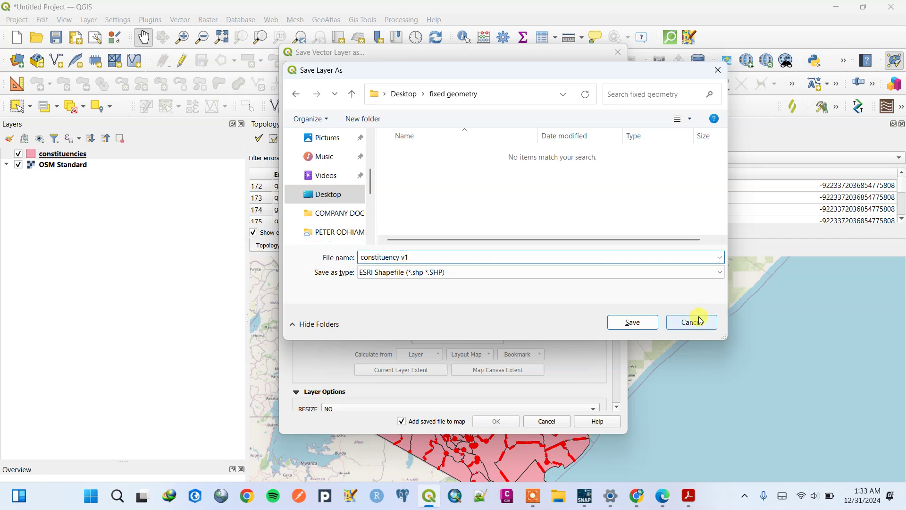
pyautogui.click(633, 322)
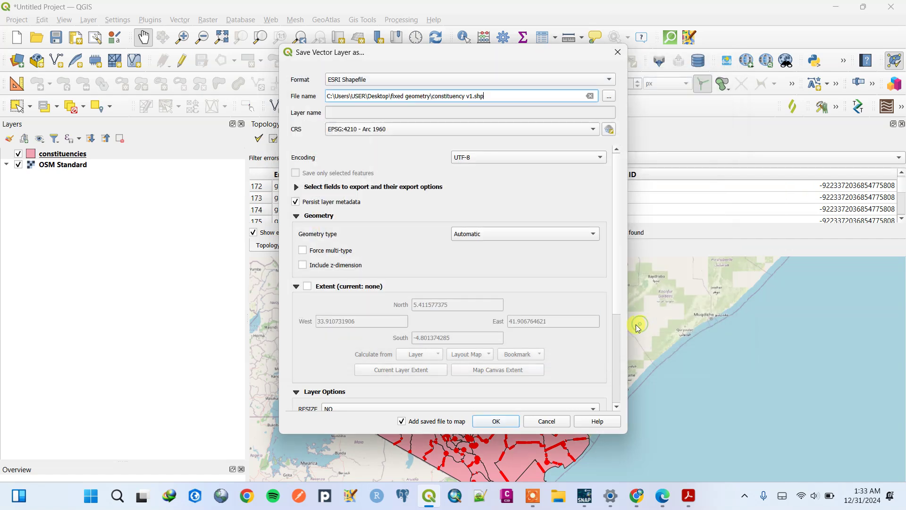
pyautogui.click(509, 419)
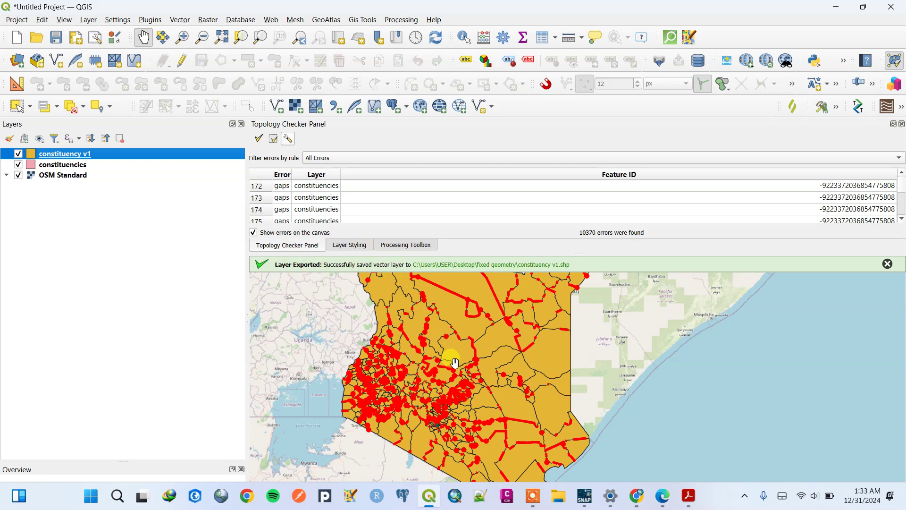
# Dismiss the export notification and close the Topology Checker and Layer Styling panels
pyautogui.click(888, 264)
pyautogui.click(902, 124)
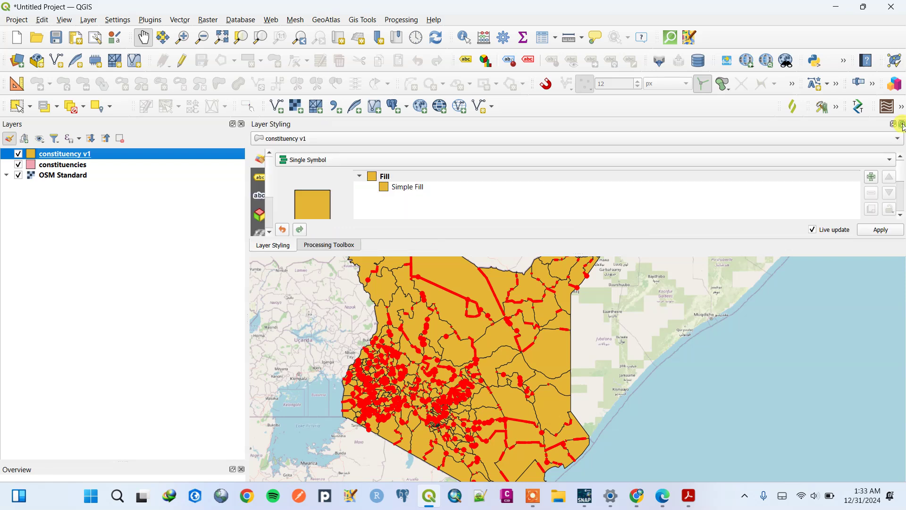
pyautogui.click(903, 124)
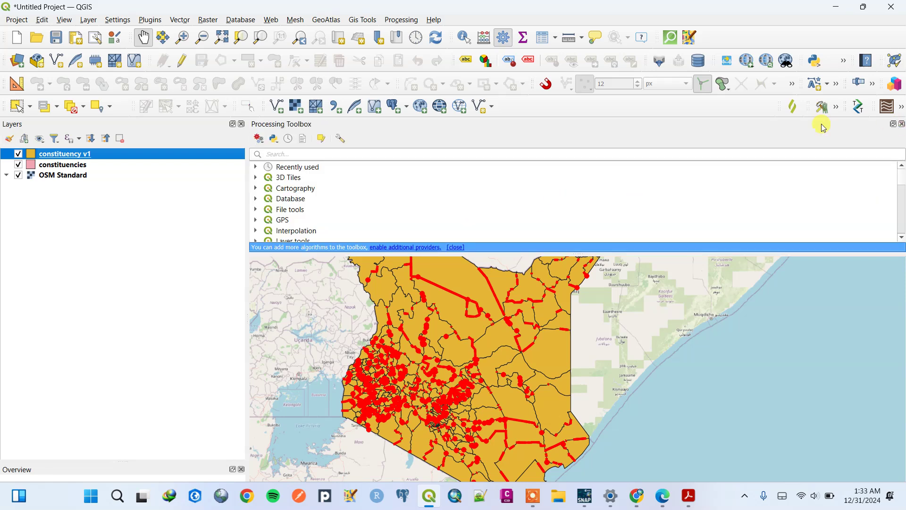
pyautogui.scroll(8, 446, 342)
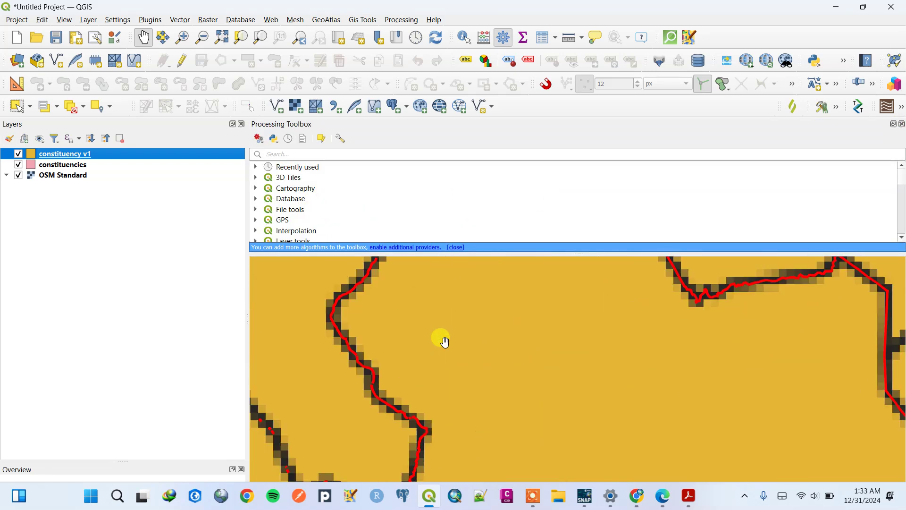
pyautogui.scroll(-8, 330, 326)
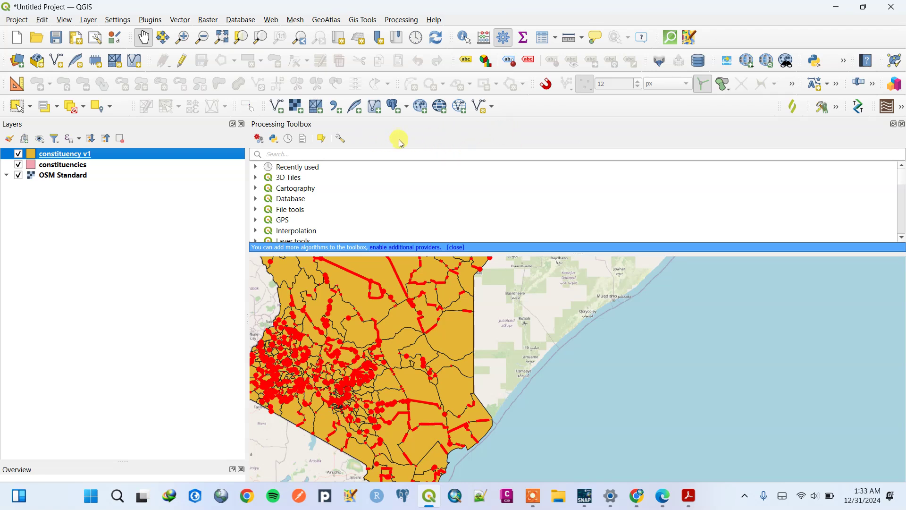
# Switch to Google Chrome and leave the open mapshaper.org page, discarding its unsaved changes
pyautogui.moveTo(635, 500)
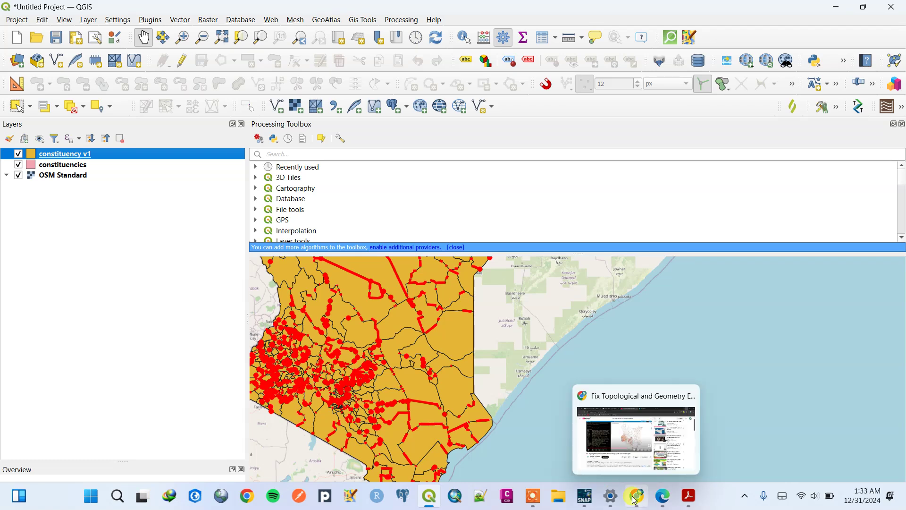
pyautogui.moveTo(665, 434)
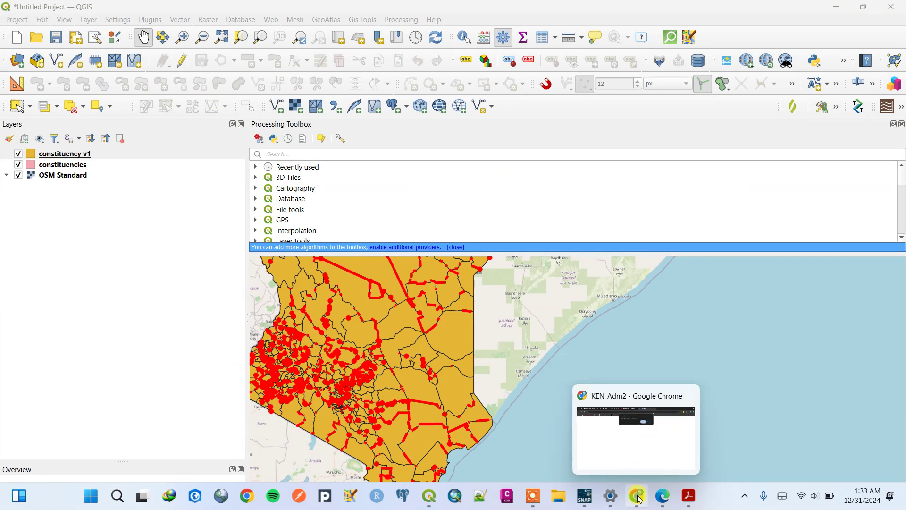
pyautogui.click(639, 499)
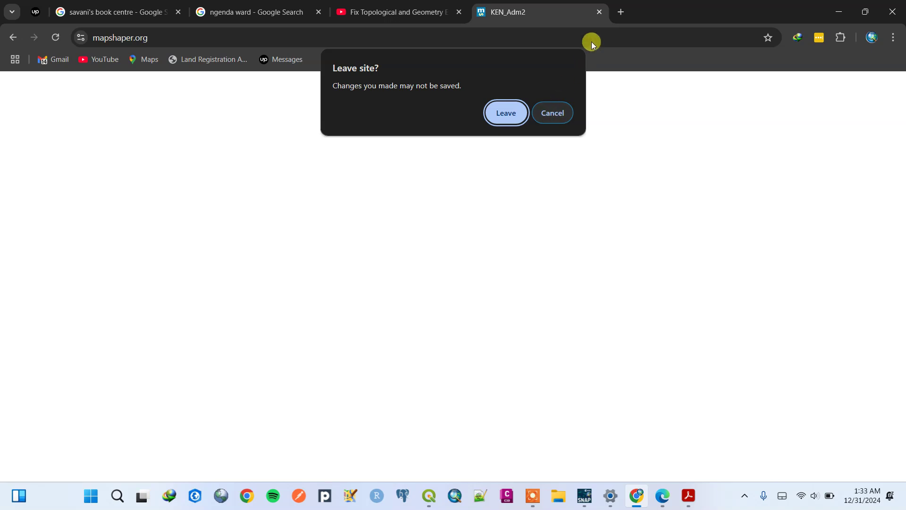
pyautogui.click(514, 112)
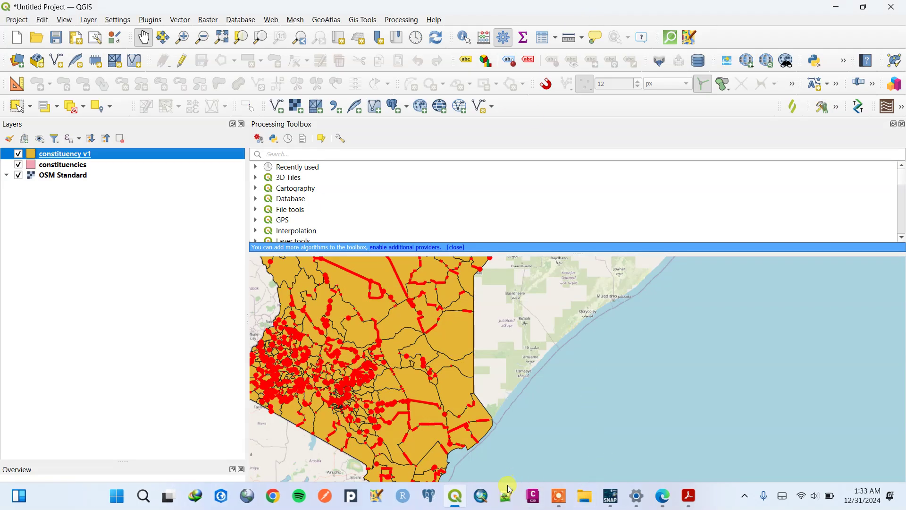
# Relaunch Google Chrome with the GIS profile and open a new browser tab
pyautogui.click(144, 500)
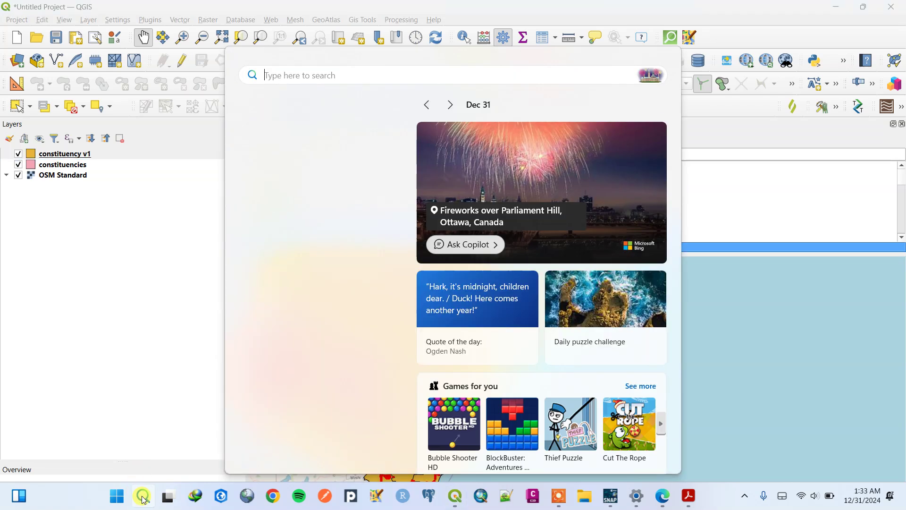
pyautogui.click(538, 501)
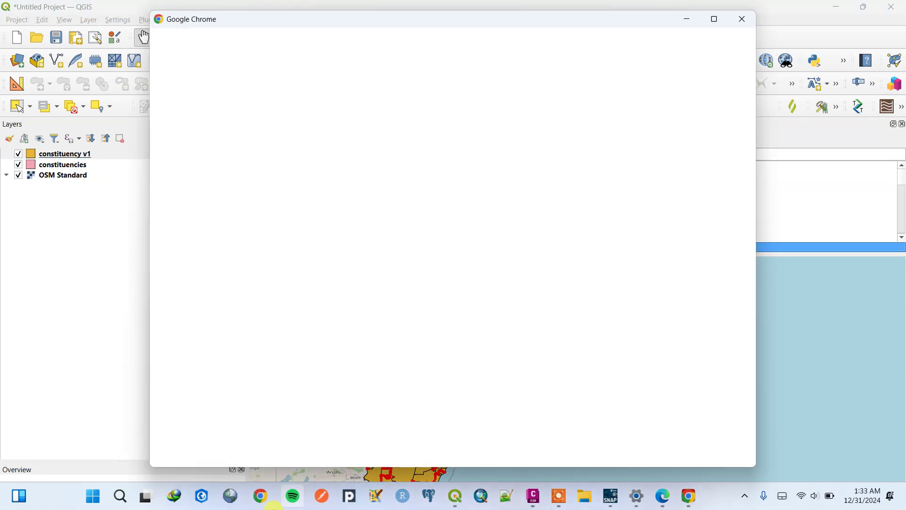
pyautogui.click(416, 208)
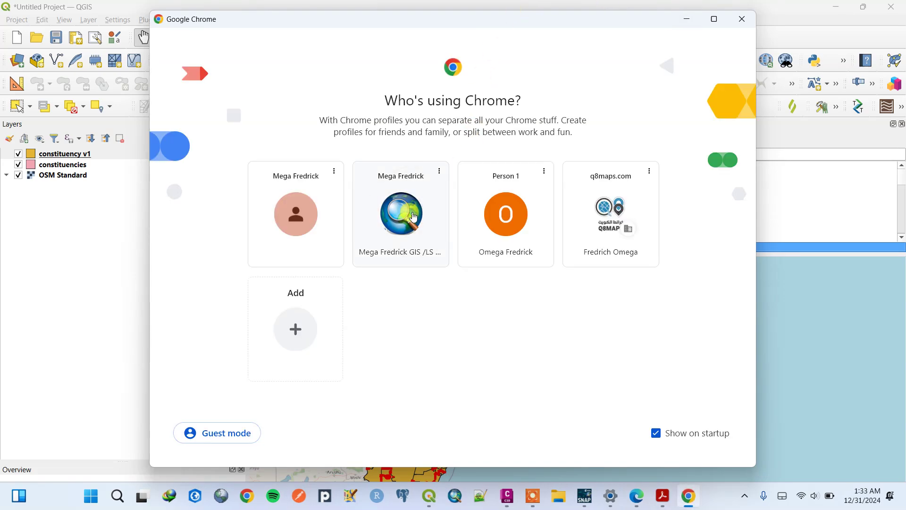
pyautogui.click(199, 14)
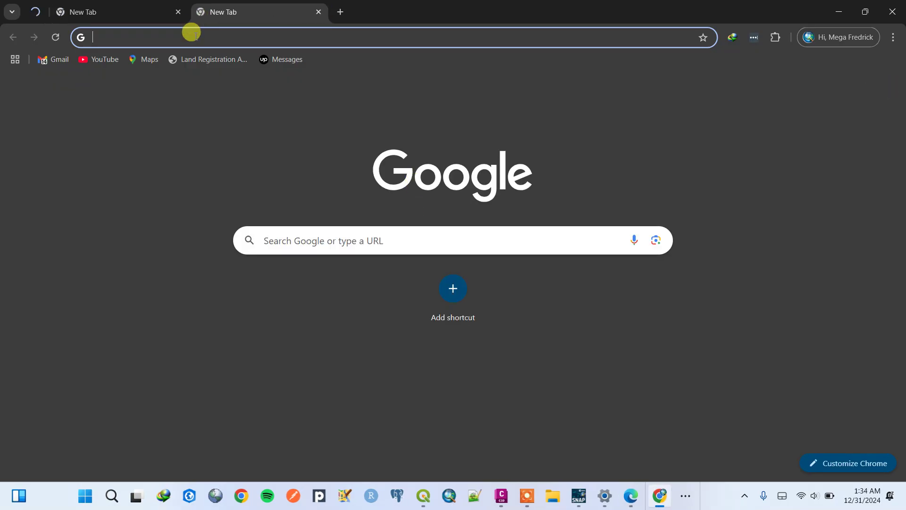
# Search for "map shaper" and open the mapshaper.org website
pyautogui.click(200, 37)
pyautogui.write('m')
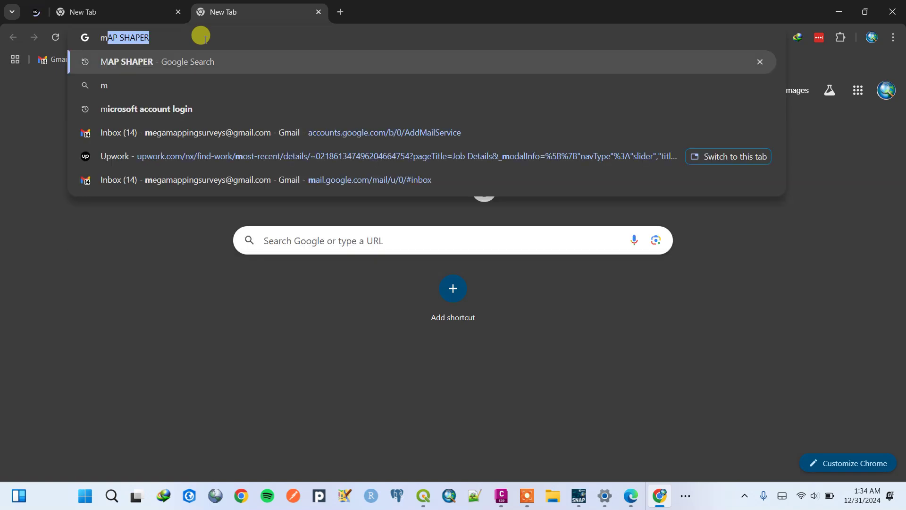
pyautogui.write('ap')
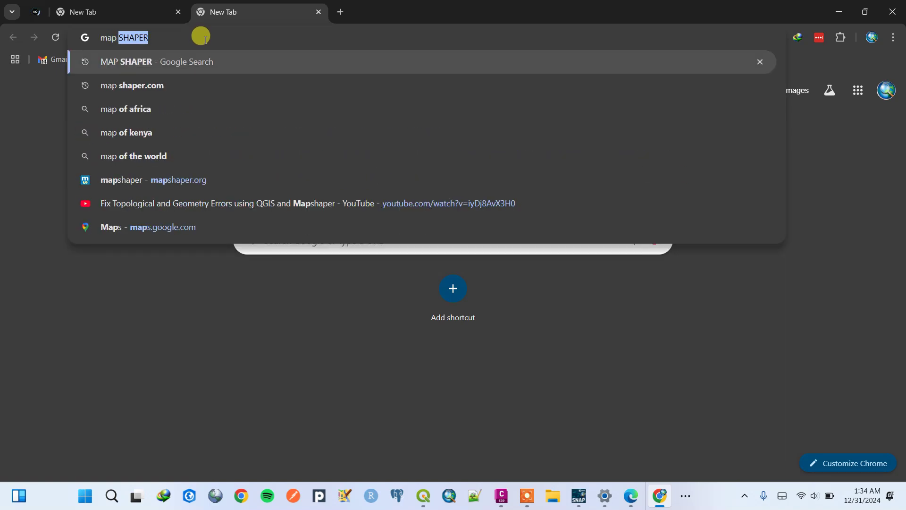
pyautogui.write(' shaper')
pyautogui.click(161, 81)
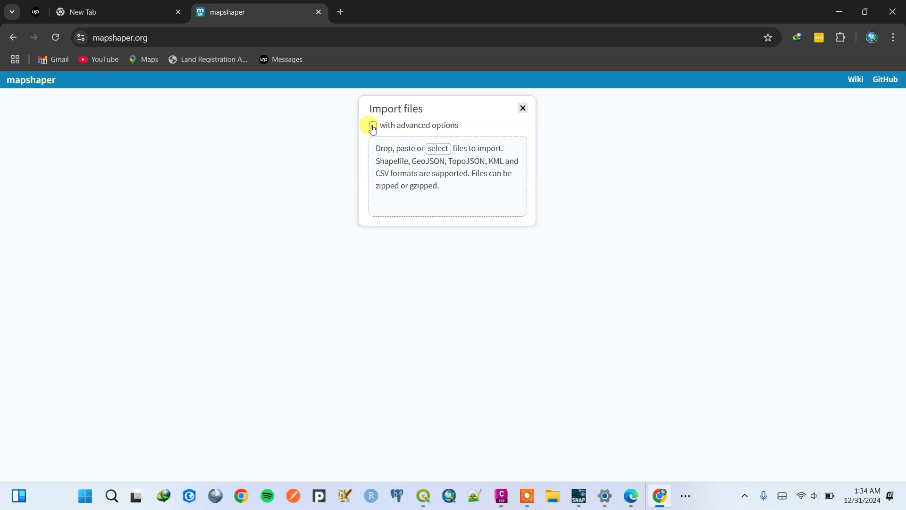
# Start selecting a file to import and browse to the Desktop folder
pyautogui.click(438, 148)
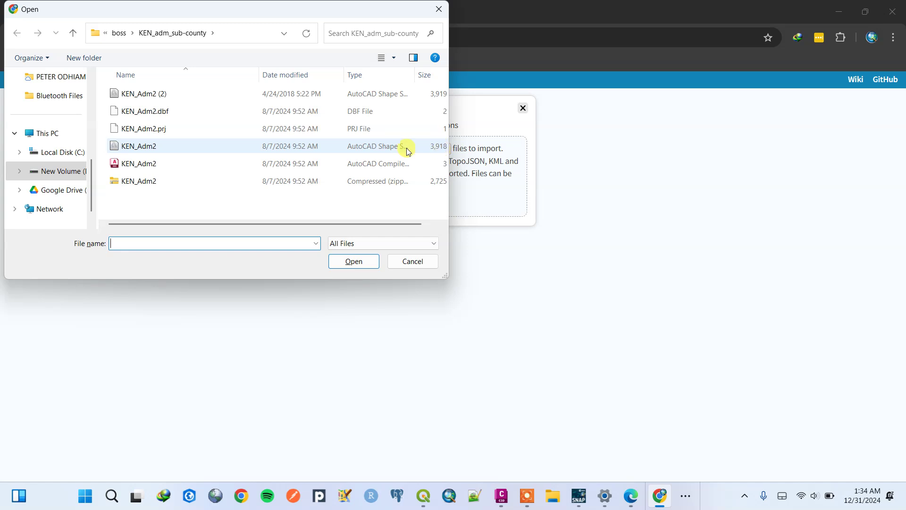
pyautogui.click(55, 133)
pyautogui.scroll(4, 50, 116)
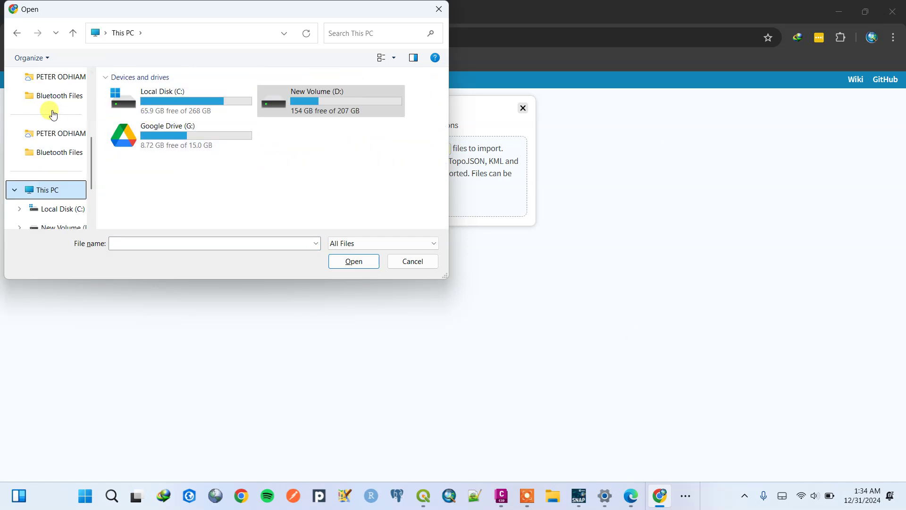
pyautogui.scroll(1, 48, 162)
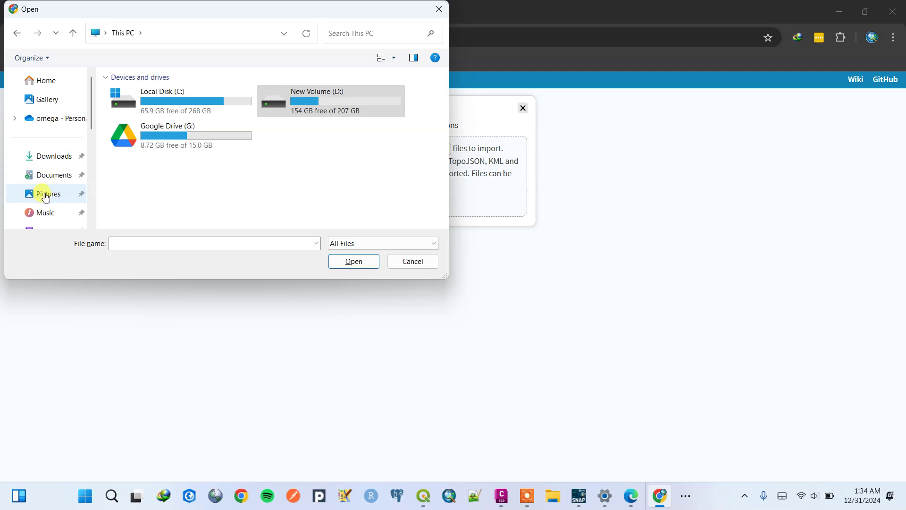
pyautogui.scroll(-2, 48, 194)
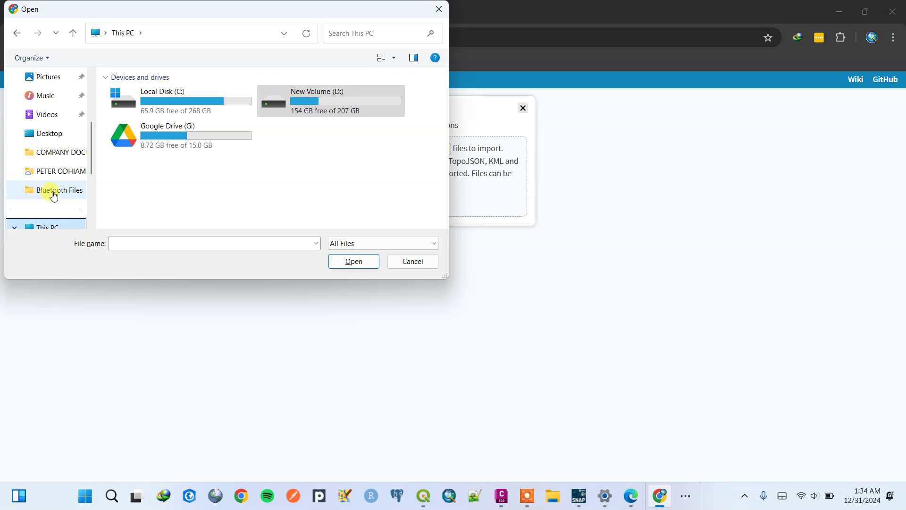
pyautogui.click(56, 135)
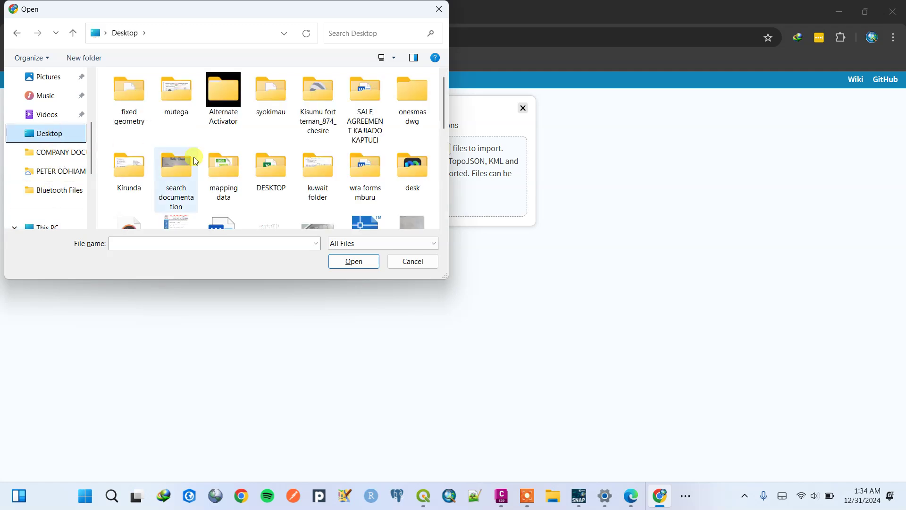
# Import the constituency v1 shapefile from the fixed geometry folder, leaving the import options empty
pyautogui.scroll(-1, 245, 163)
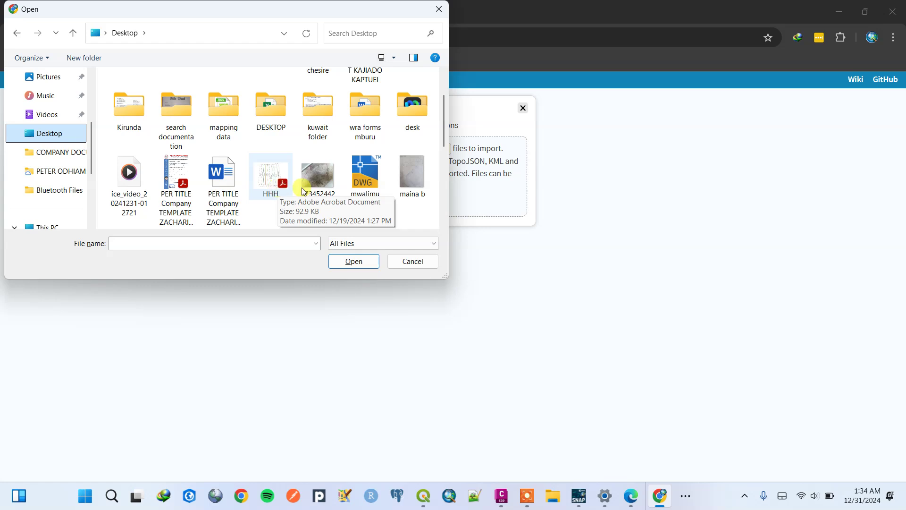
pyautogui.scroll(1, 376, 149)
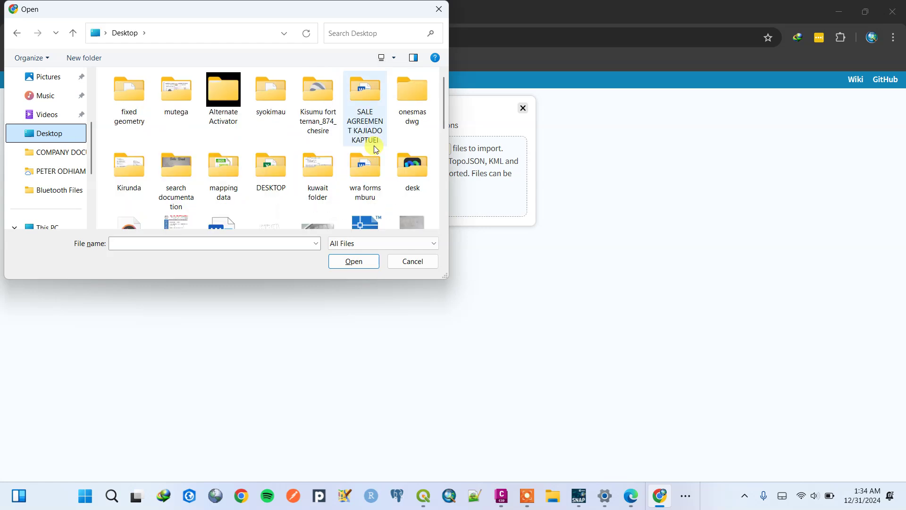
pyautogui.doubleClick(128, 98)
pyautogui.click(149, 164)
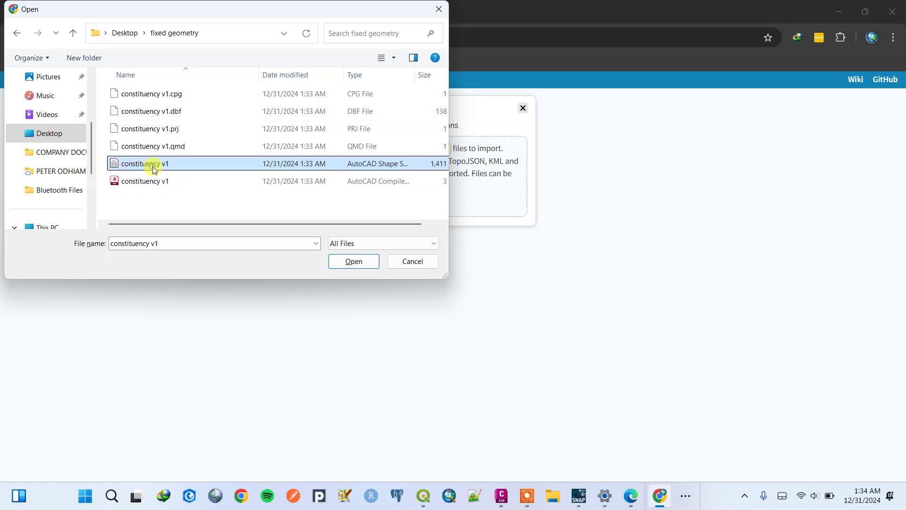
pyautogui.click(354, 261)
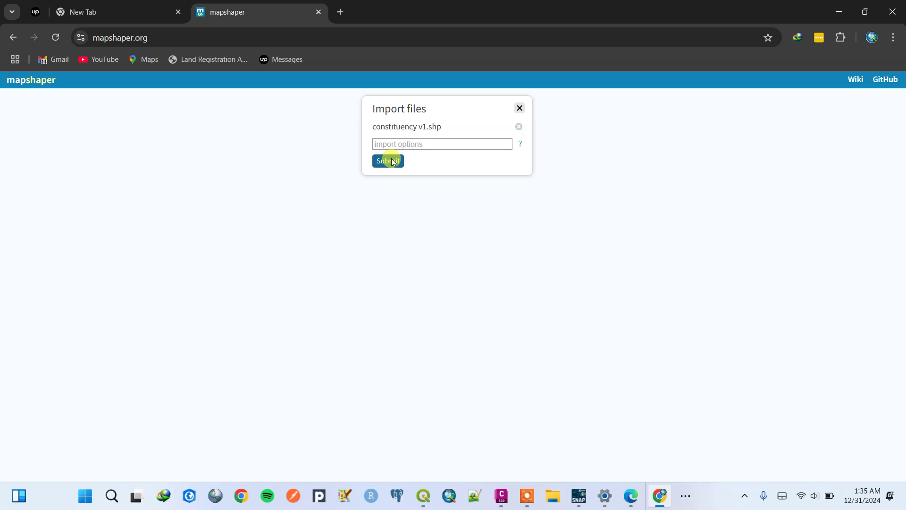
pyautogui.click(392, 162)
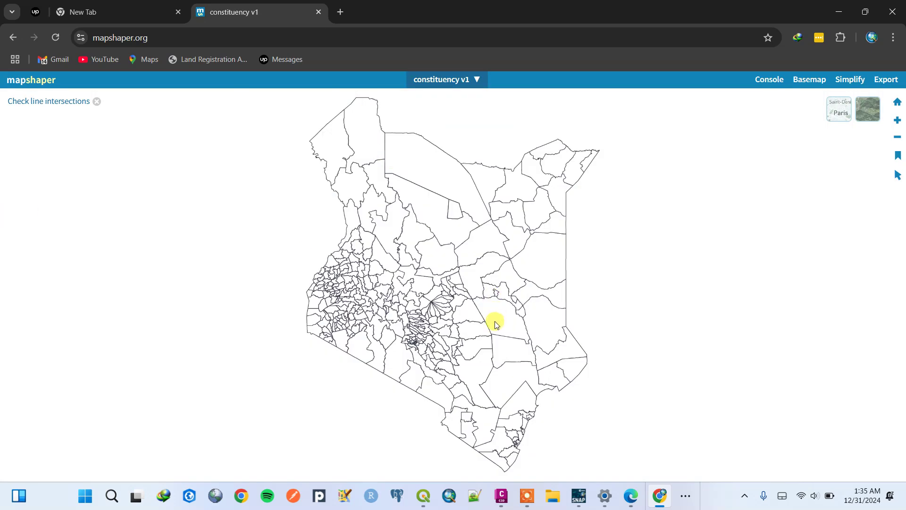
# Show the satellite basemap behind the constituency v1 layer and check the layer for line intersections
pyautogui.click(861, 114)
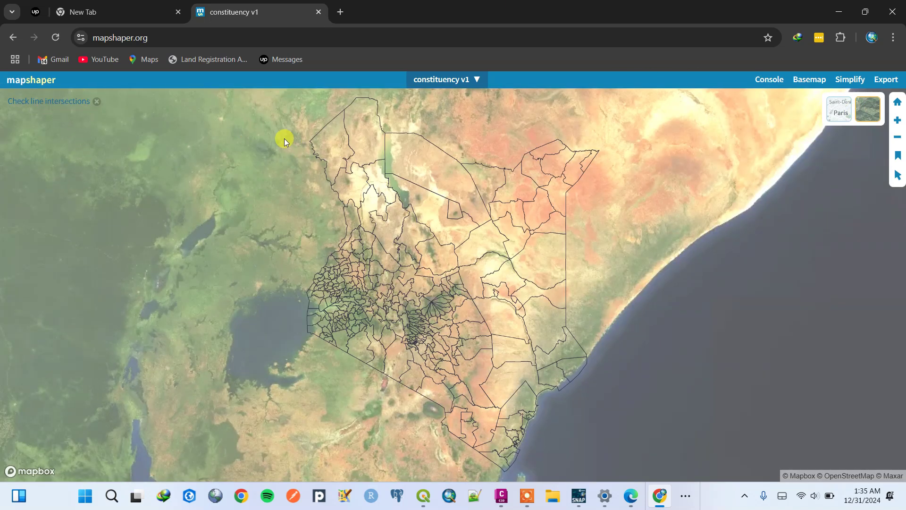
pyautogui.click(77, 102)
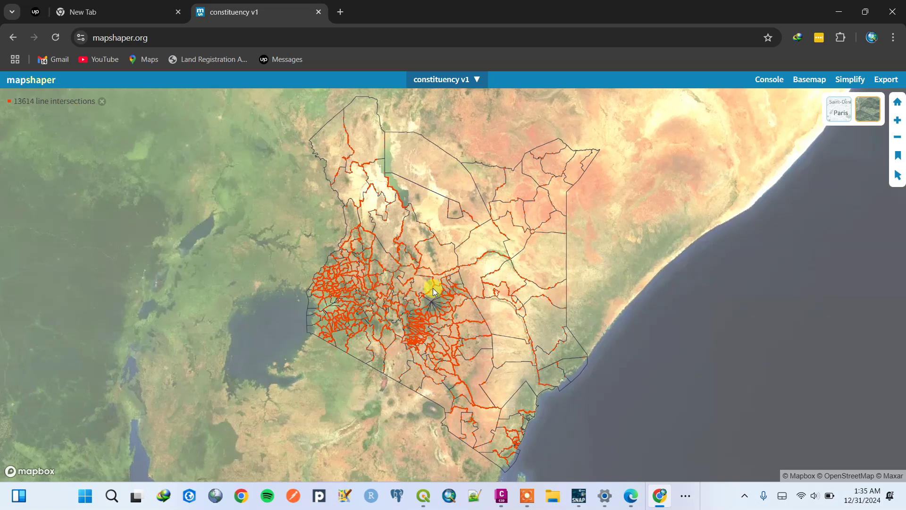
# Open the console, run the help command, and find the editing command that fixes polygon overlaps and gaps
pyautogui.click(776, 82)
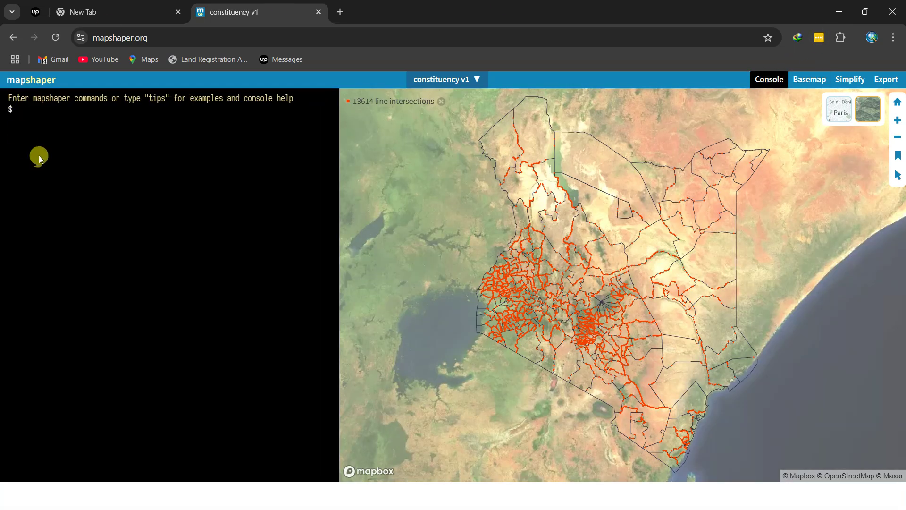
pyautogui.write('help')
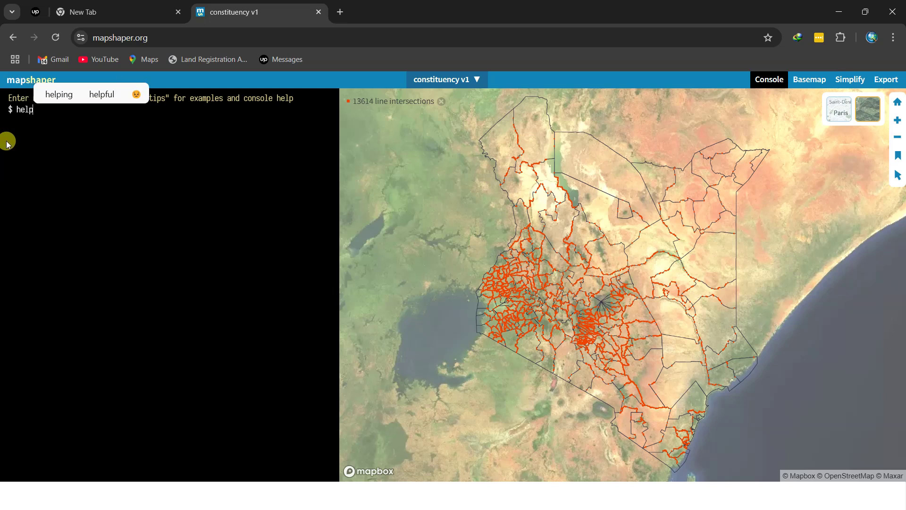
pyautogui.press('Return')
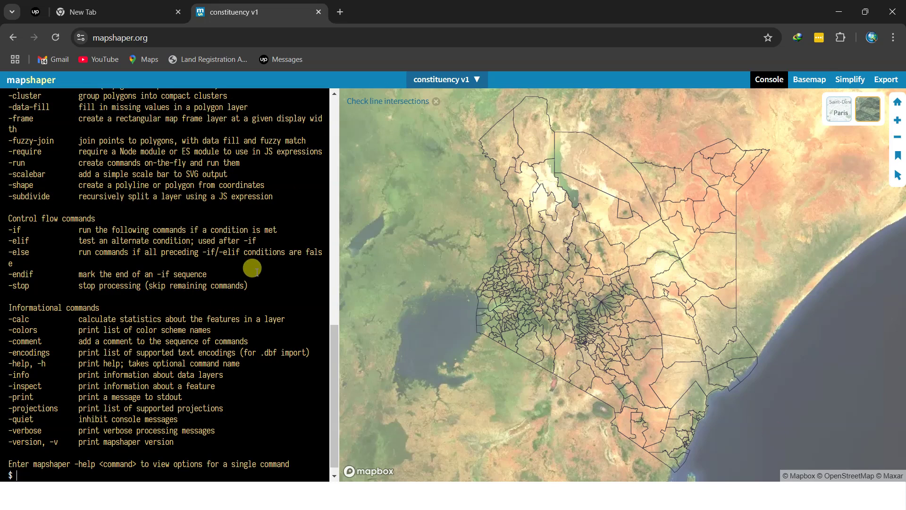
pyautogui.scroll(-1, 99, 233)
pyautogui.scroll(1, 97, 306)
pyautogui.scroll(15, 92, 306)
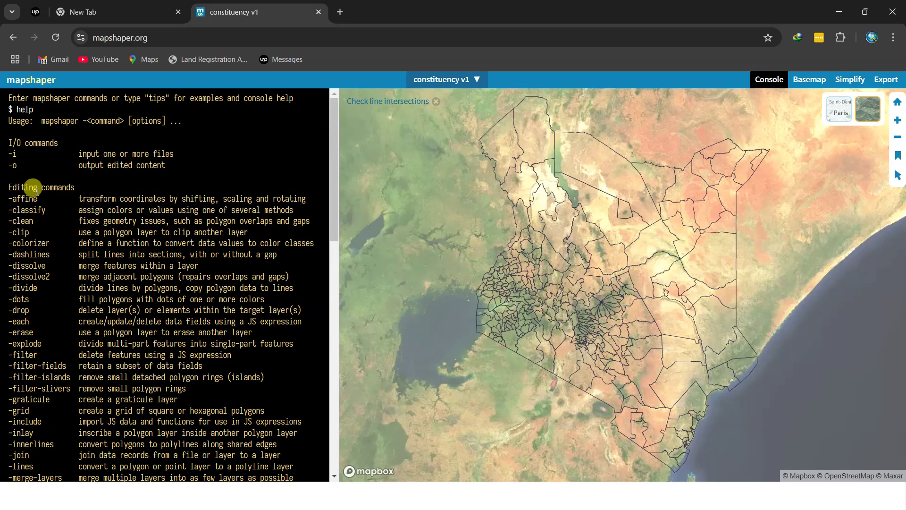
pyautogui.scroll(-2, 40, 178)
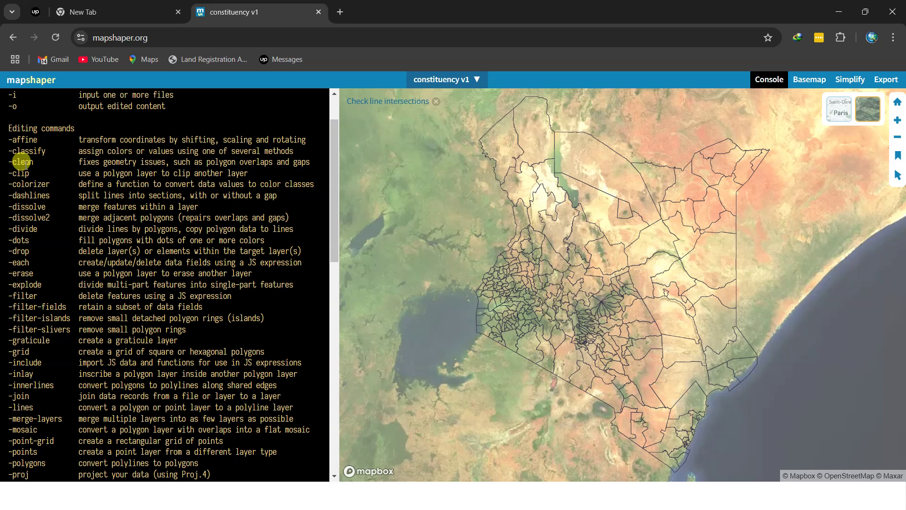
pyautogui.moveTo(6, 161); pyautogui.dragTo(302, 162)
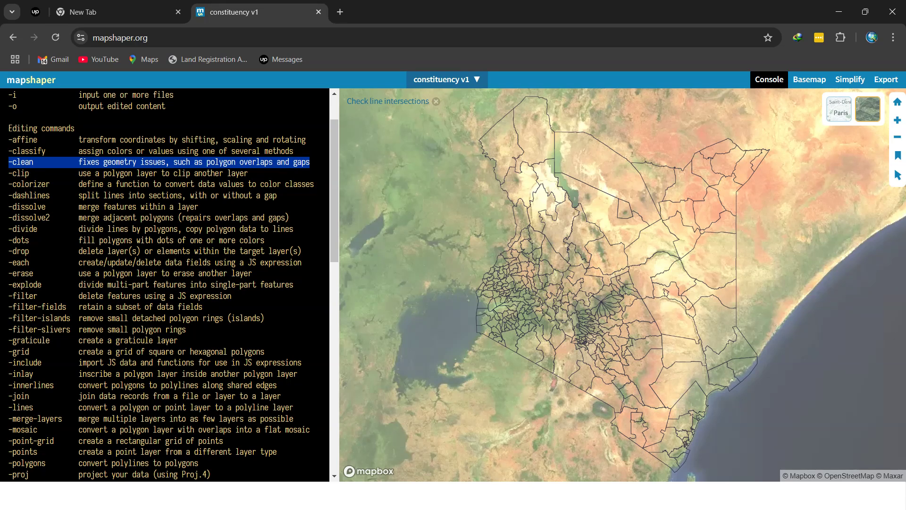
# Run the clean command on the constituency v1 layer to repair its overlaps and gaps
pyautogui.scroll(-15, 156, 266)
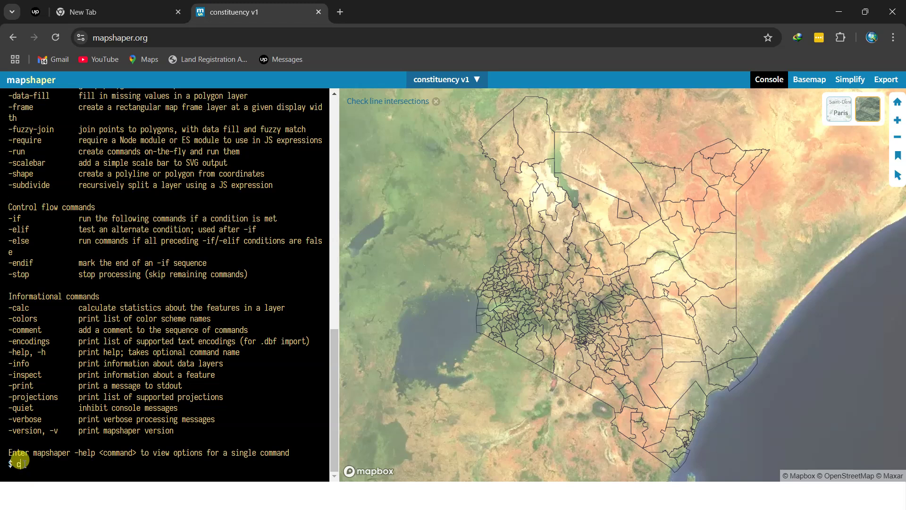
pyautogui.write('lean')
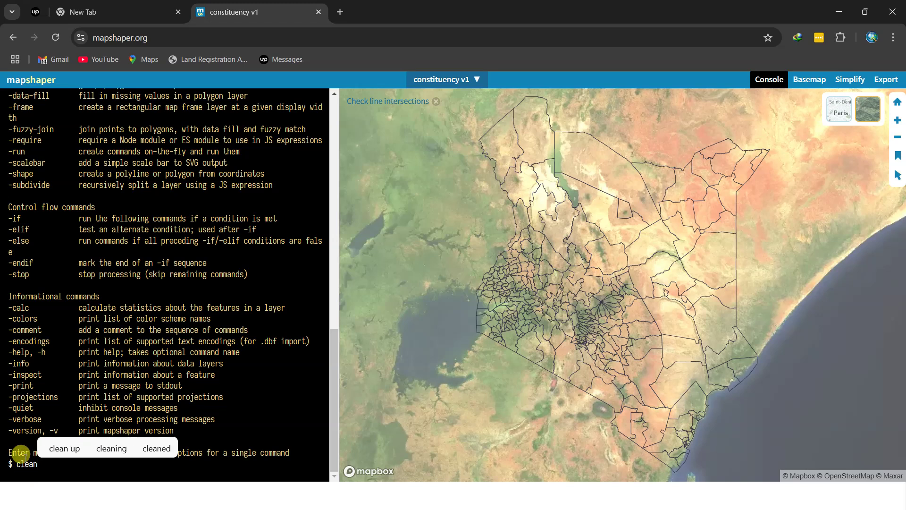
pyautogui.press('Return')
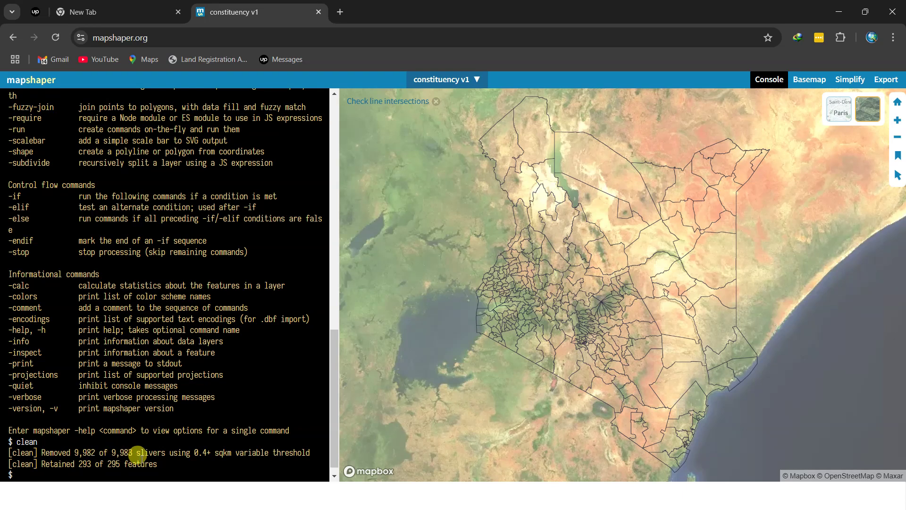
pyautogui.scroll(-1, 140, 405)
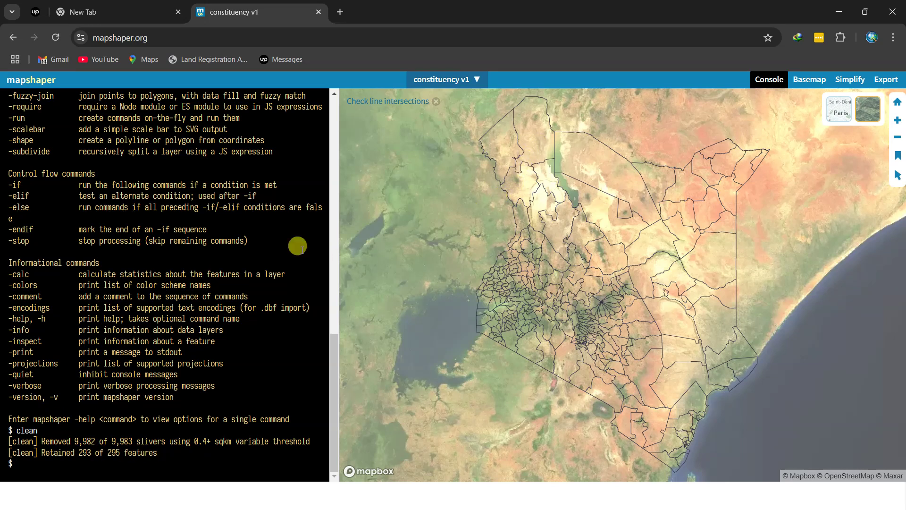
# Inspect the cleaned constituency boundaries up close in several areas of the map for remaining gaps or overlaps
pyautogui.scroll(10, 600, 307)
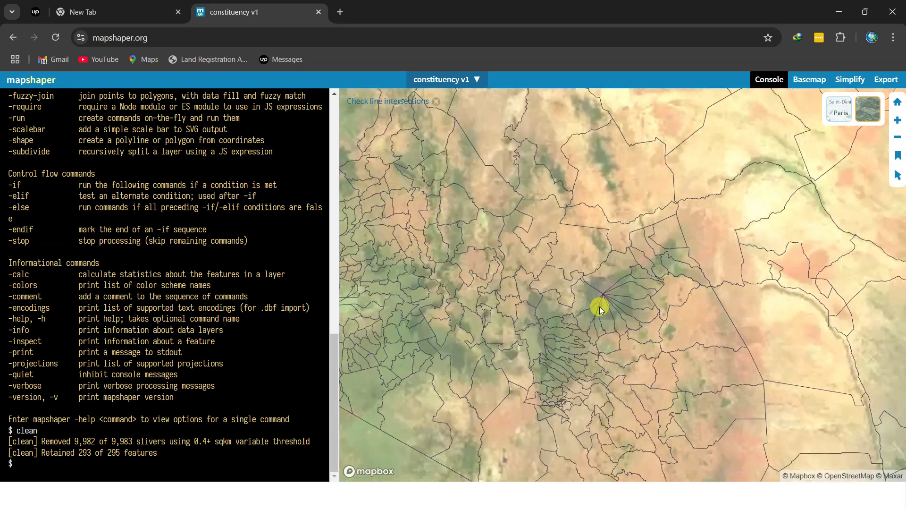
pyautogui.scroll(-10, 533, 177)
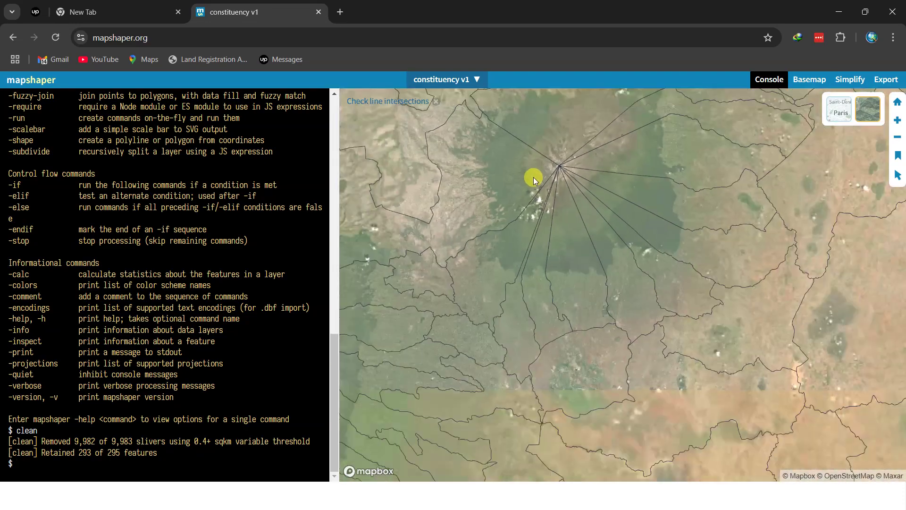
pyautogui.scroll(5, 429, 245)
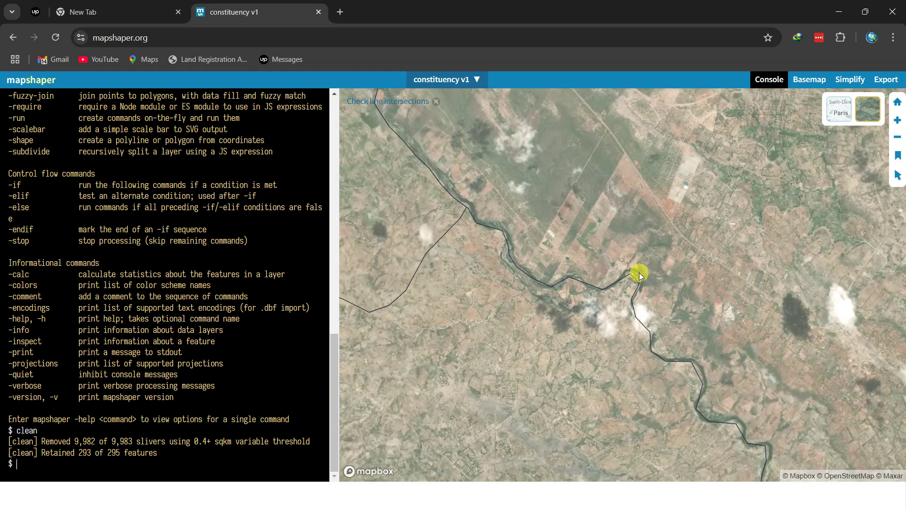
pyautogui.scroll(-5, 652, 278)
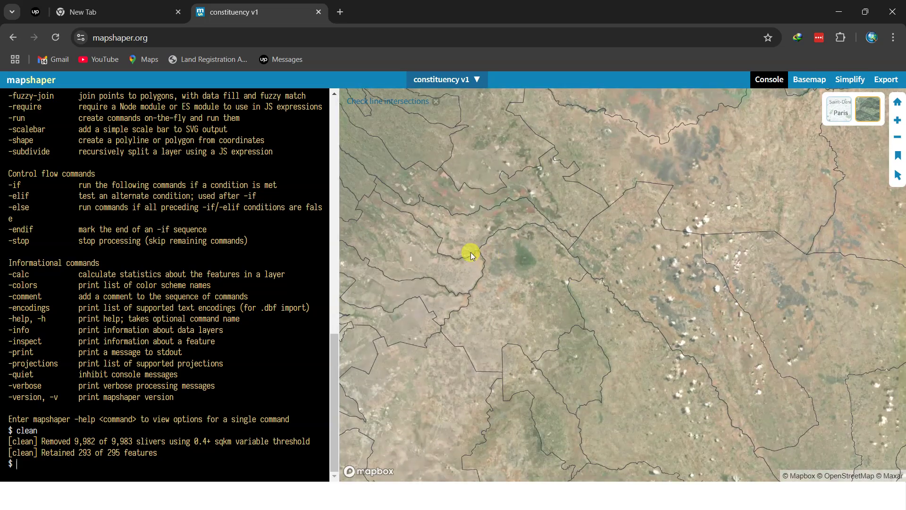
pyautogui.scroll(3, 472, 254)
pyautogui.scroll(-5, 534, 243)
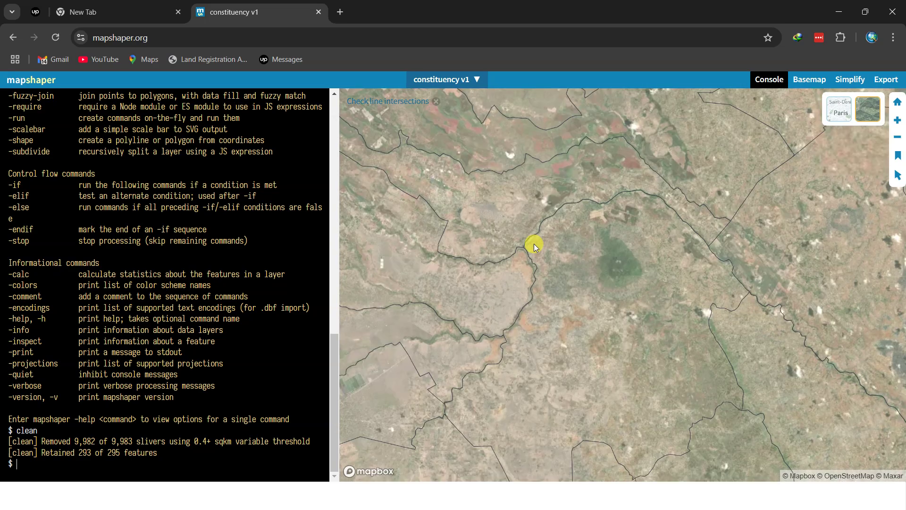
pyautogui.scroll(5, 416, 320)
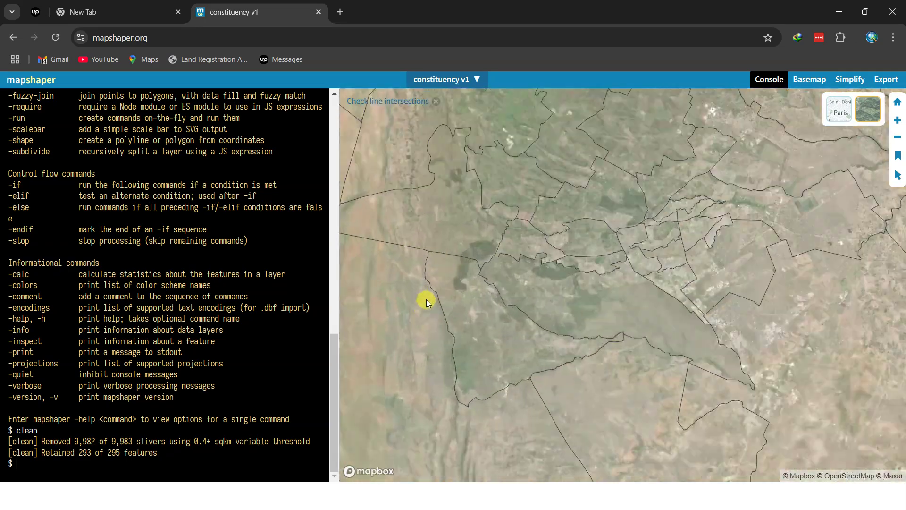
pyautogui.scroll(-5, 430, 214)
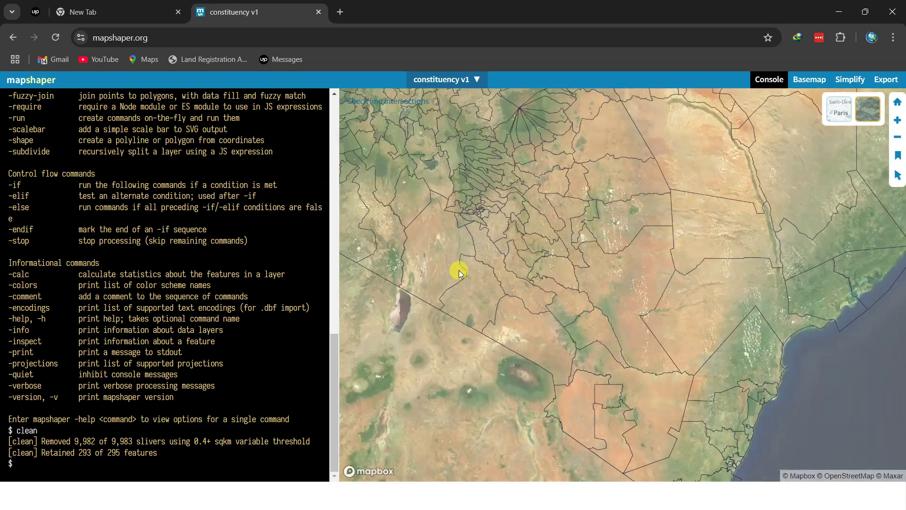
pyautogui.scroll(-5, 512, 278)
pyautogui.scroll(5, 475, 268)
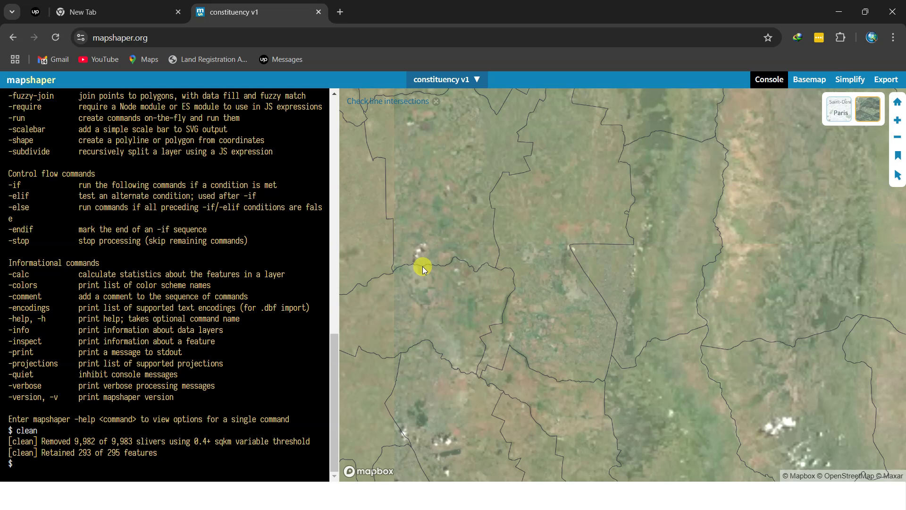
pyautogui.scroll(-4, 491, 264)
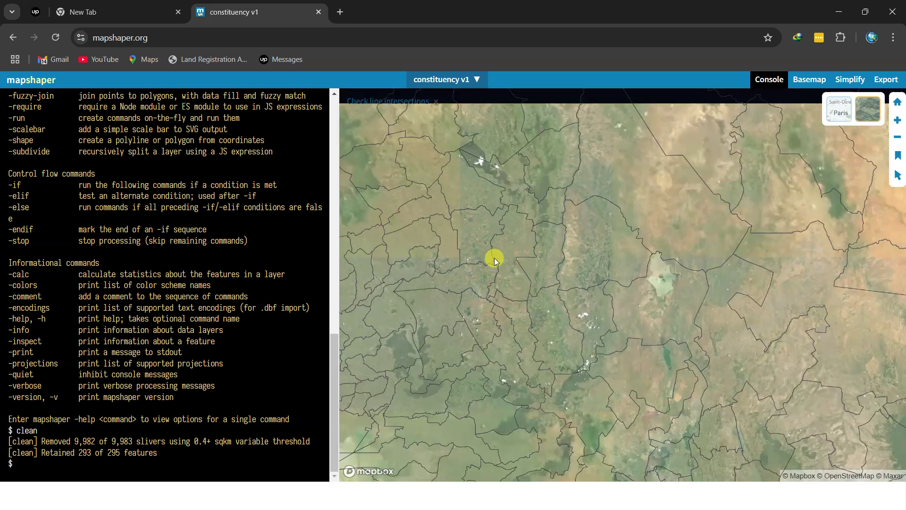
# Export the cleaned layer as a shapefile named fixed geometry constituency v2
pyautogui.click(885, 81)
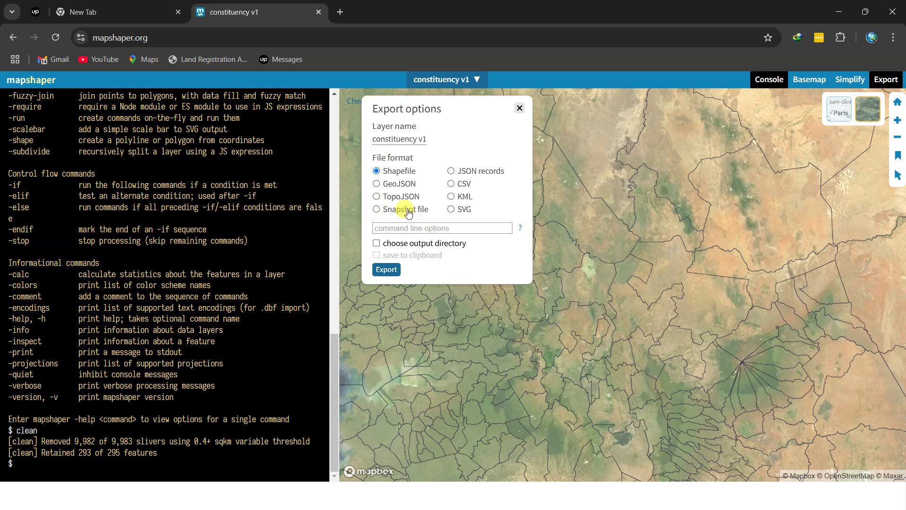
pyautogui.click(426, 139)
pyautogui.click(426, 139)
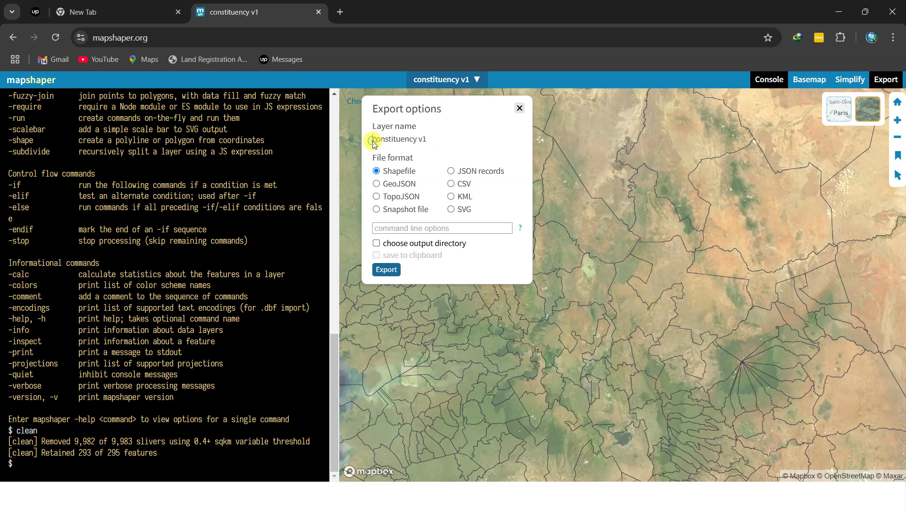
pyautogui.write('fixed ')
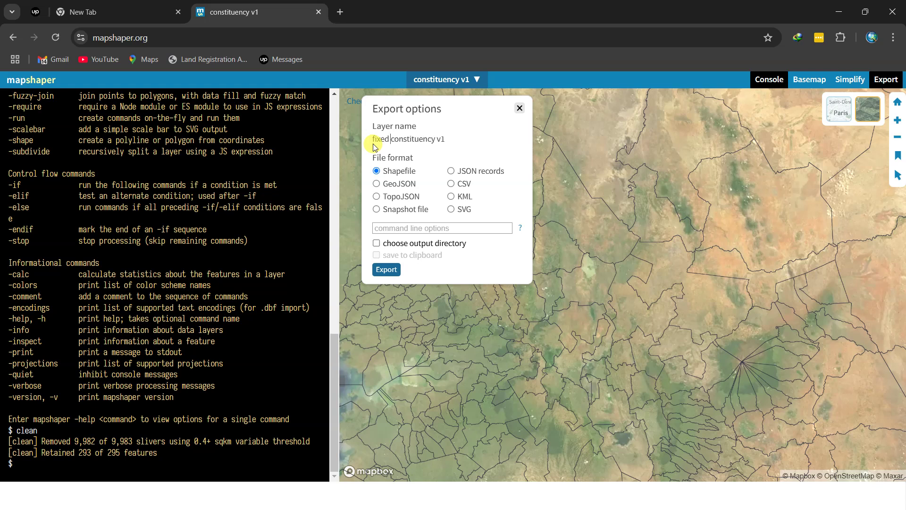
pyautogui.write('geometry')
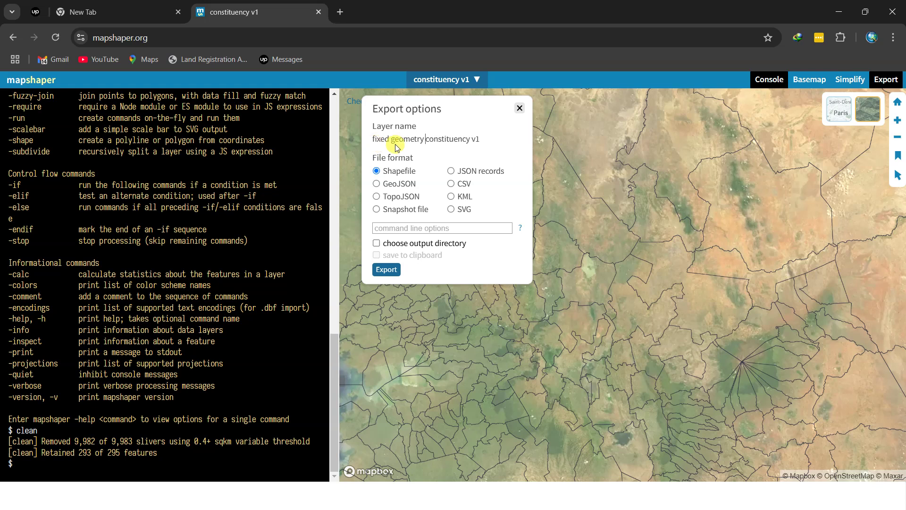
pyautogui.tripleClick(481, 142)
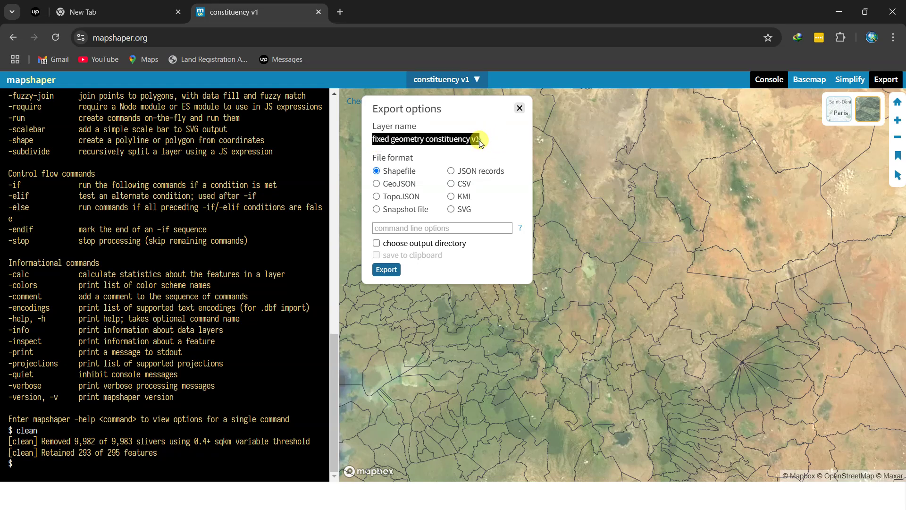
pyautogui.click(480, 141)
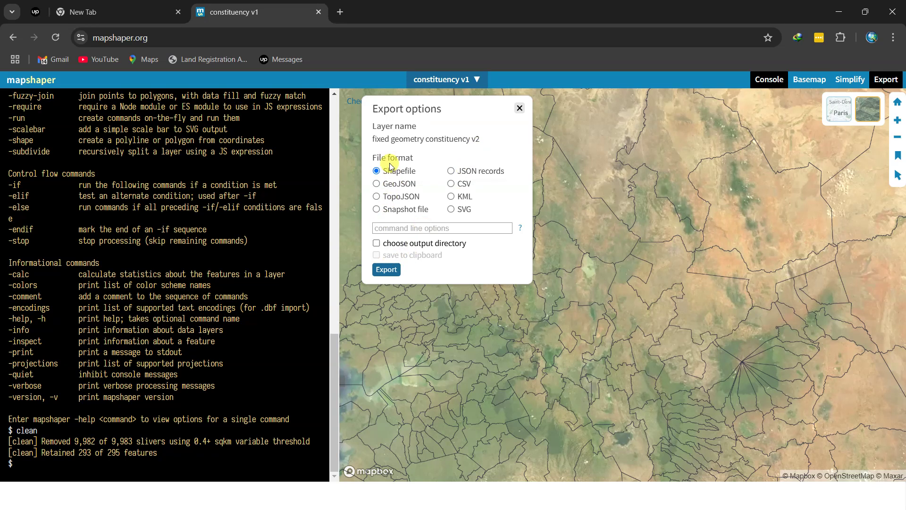
pyautogui.click(387, 270)
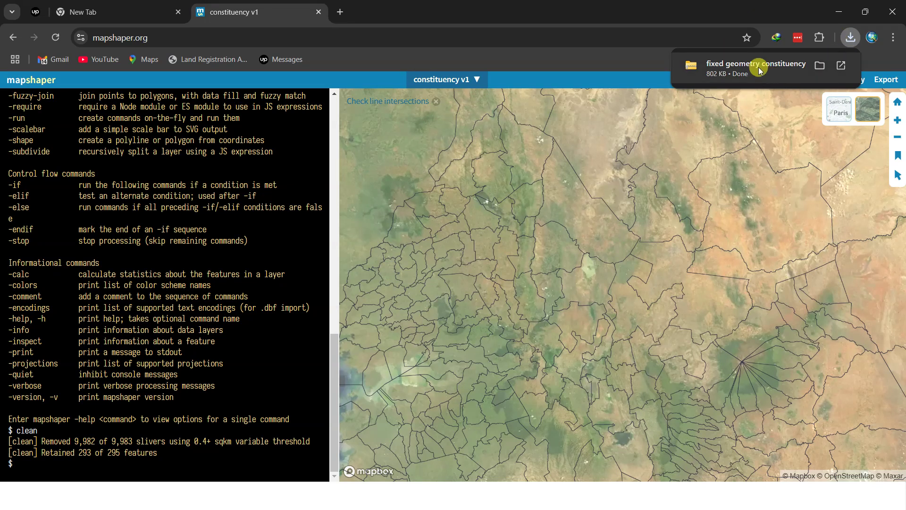
# Switch to File Explorer and move the downloaded fixed geometry constituency v2 archive from Downloads to the Desktop's fixed geometry folder
pyautogui.rightClick(757, 67)
pyautogui.click(807, 125)
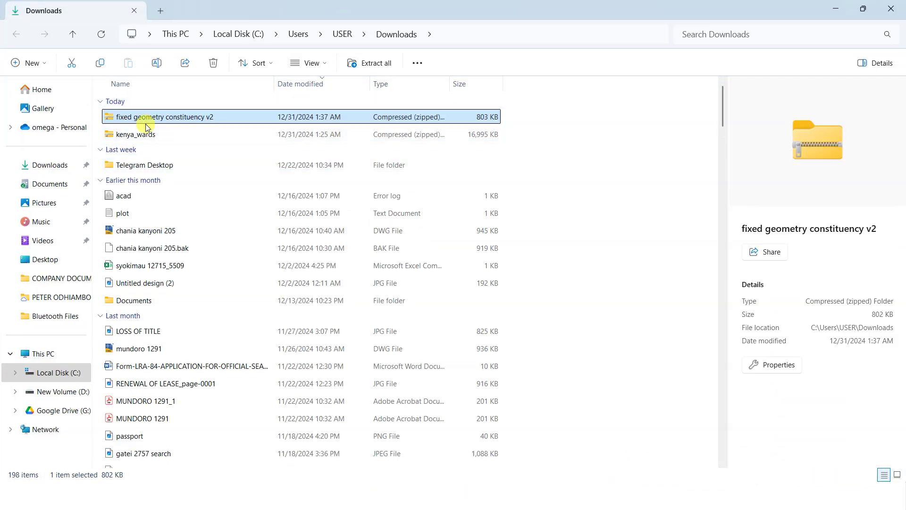
pyautogui.rightClick(174, 118)
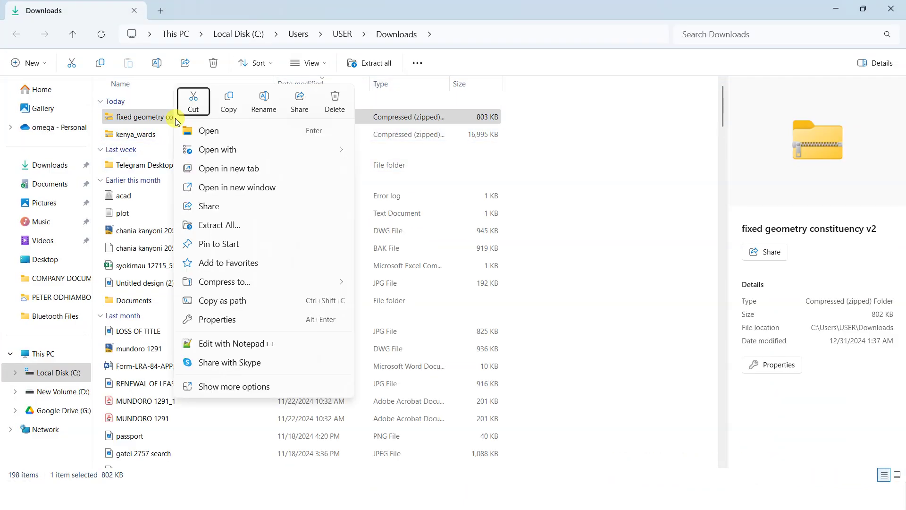
pyautogui.click(194, 97)
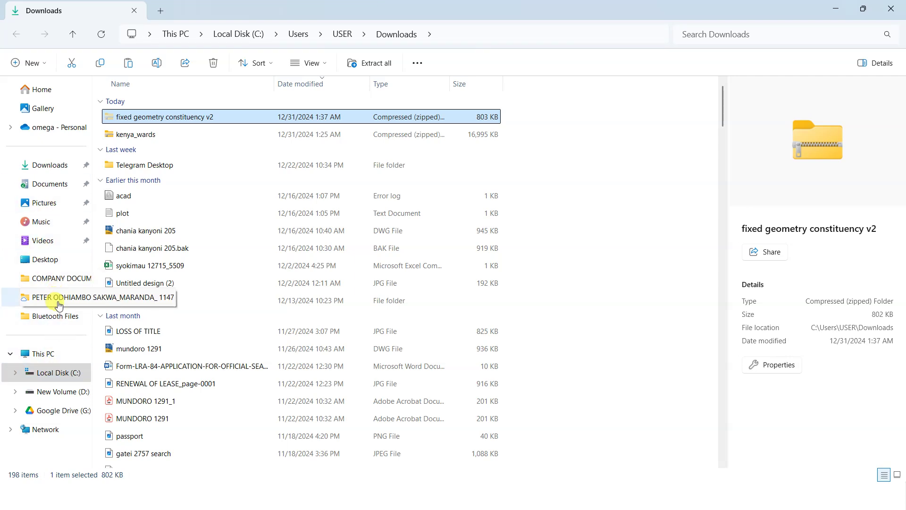
pyautogui.click(45, 354)
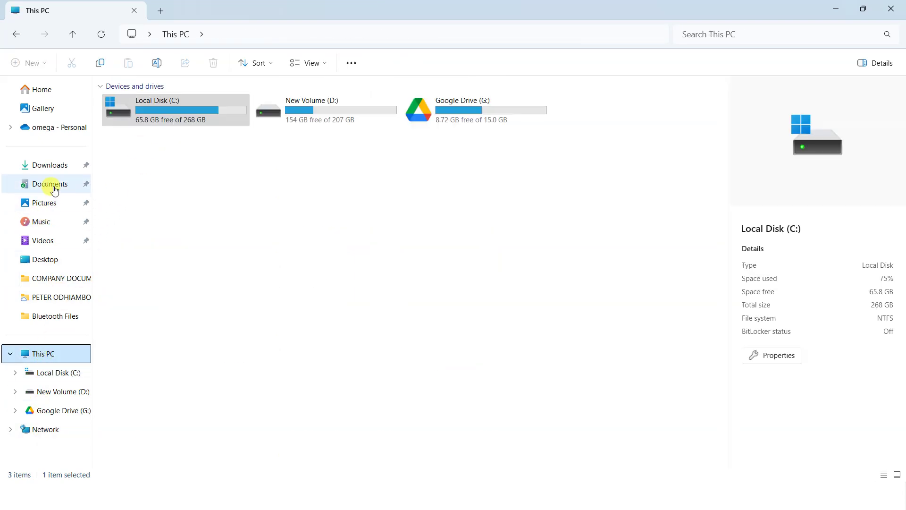
pyautogui.click(37, 259)
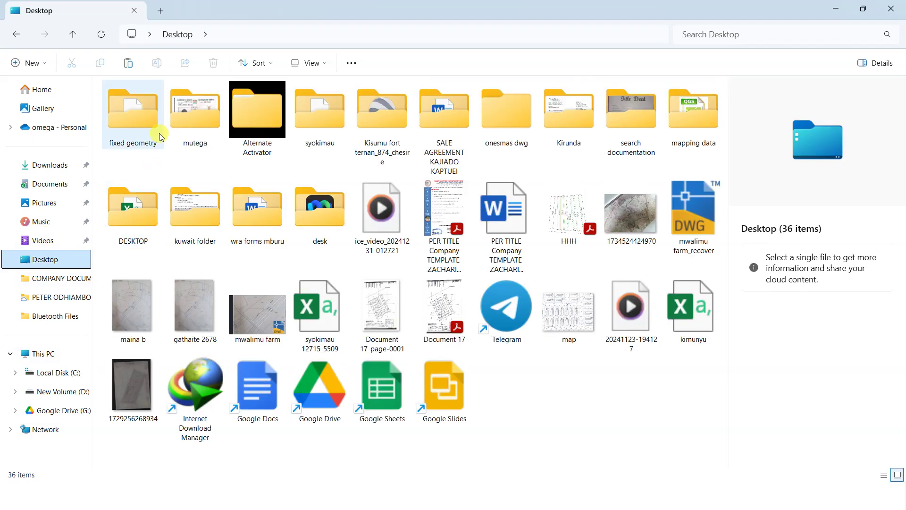
pyautogui.doubleClick(159, 137)
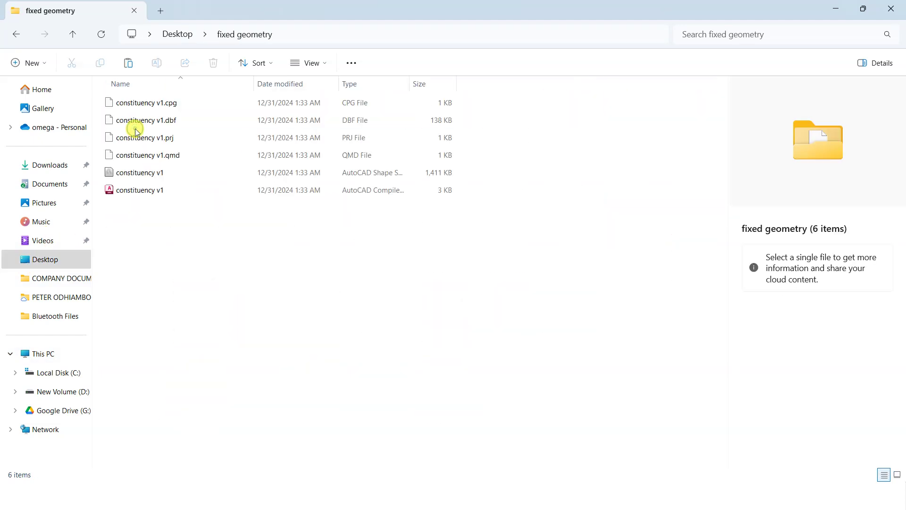
pyautogui.rightClick(136, 222)
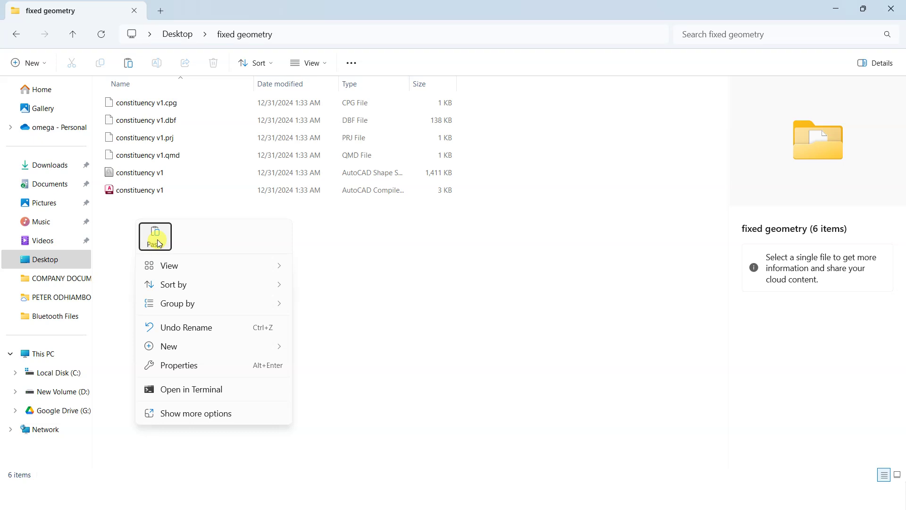
pyautogui.click(156, 236)
# Extract the fixed geometry constituency v2 archive into a subfolder of the same name and put the folder windows away
pyautogui.rightClick(155, 210)
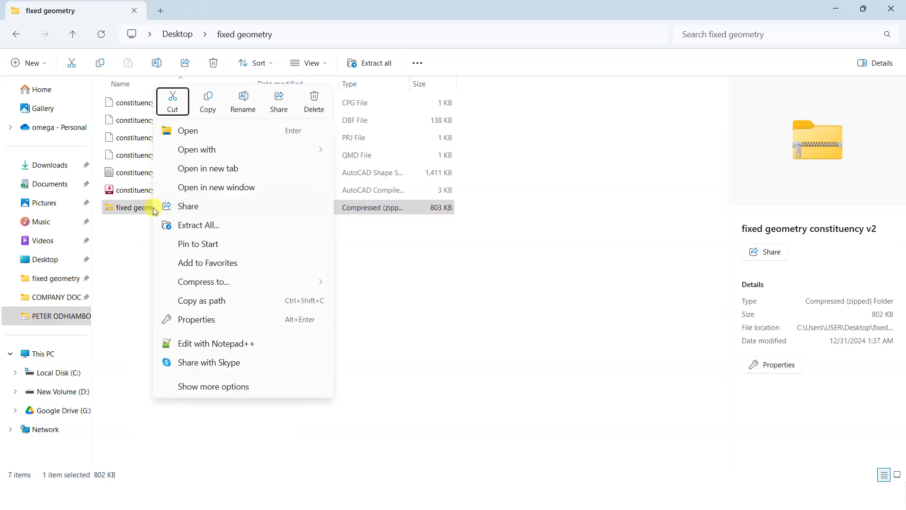
pyautogui.click(181, 223)
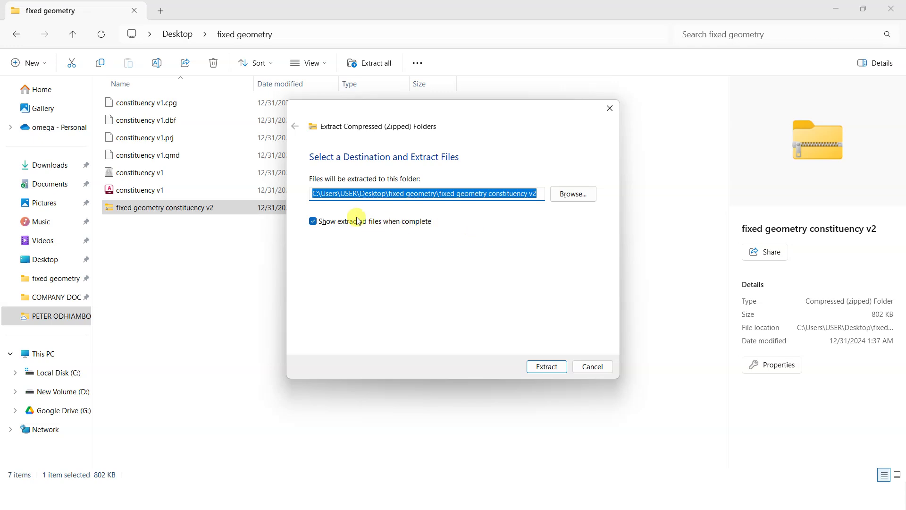
pyautogui.click(546, 366)
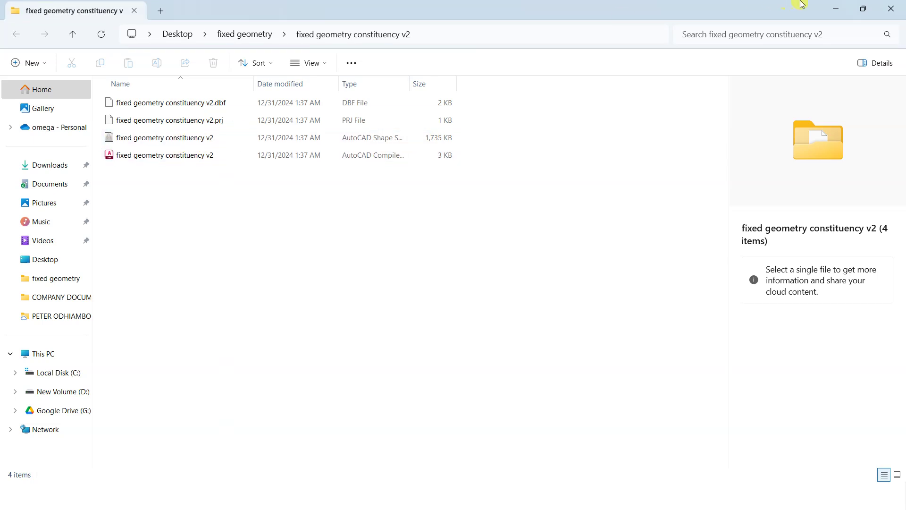
pyautogui.click(880, 10)
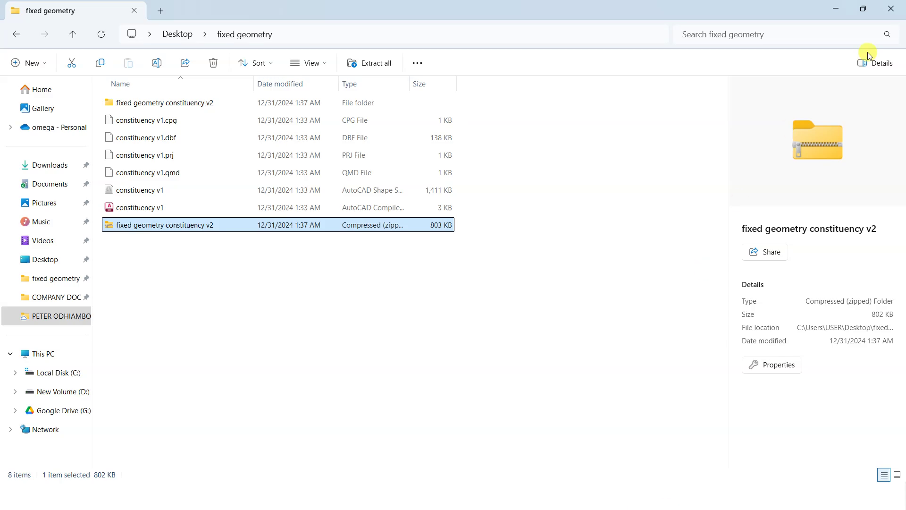
pyautogui.click(835, 17)
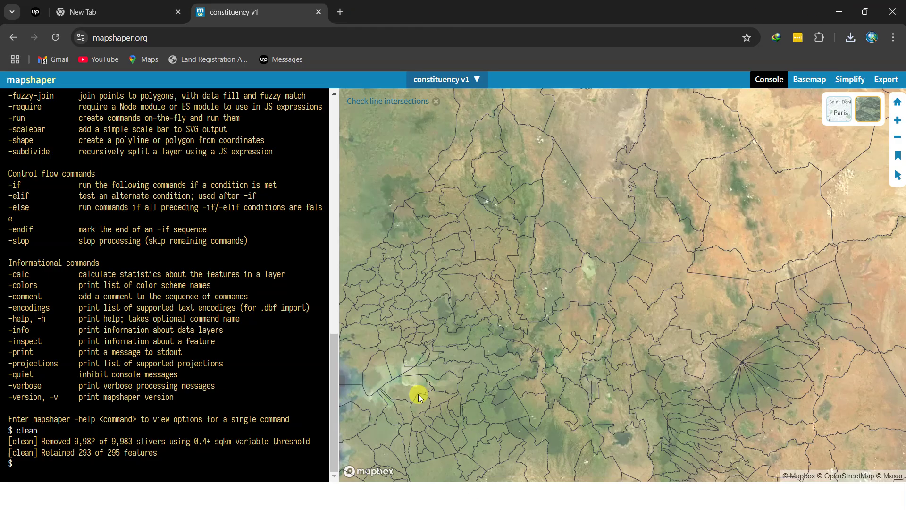
# Switch to QGIS, quit the timed-out Civil 3D without saving, and close the Processing Toolbox
pyautogui.click(884, 15)
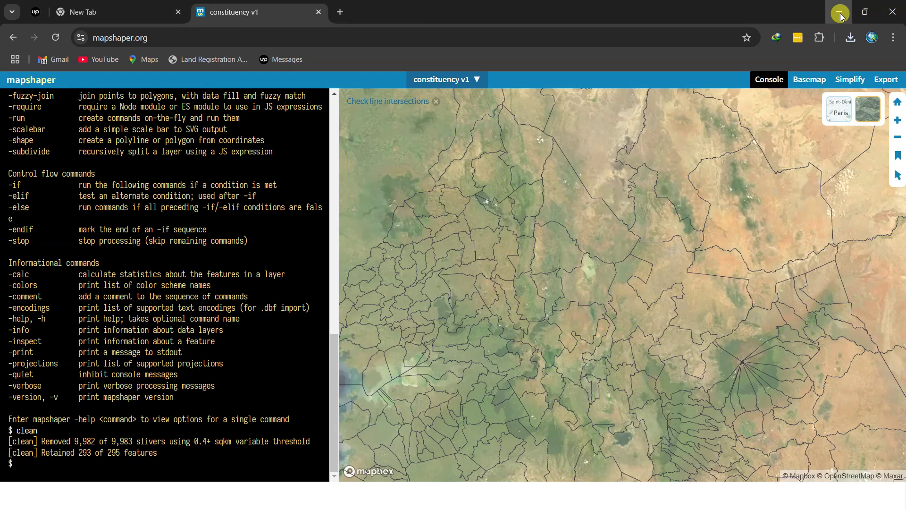
pyautogui.click(534, 172)
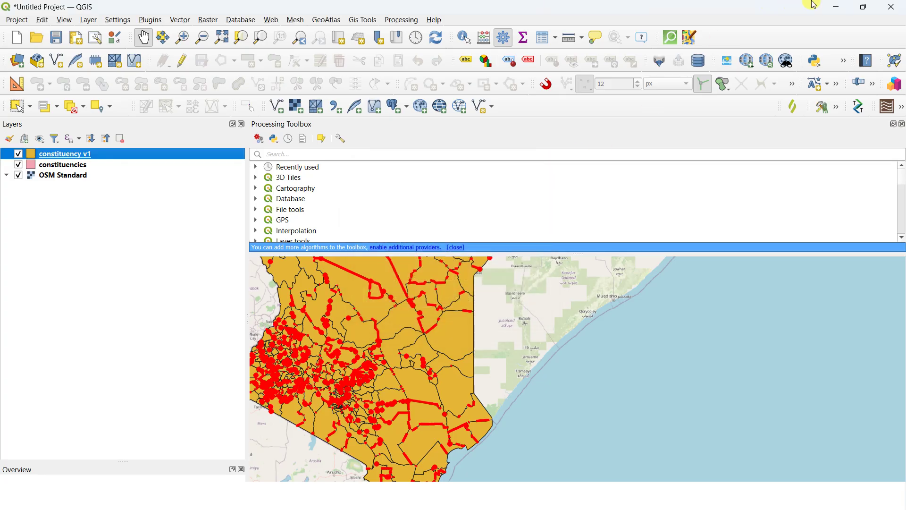
pyautogui.click(561, 184)
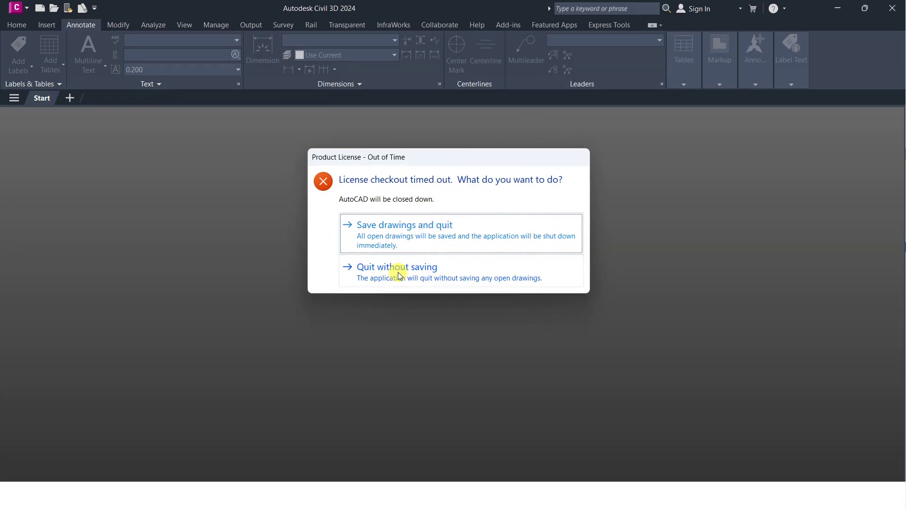
pyautogui.click(401, 270)
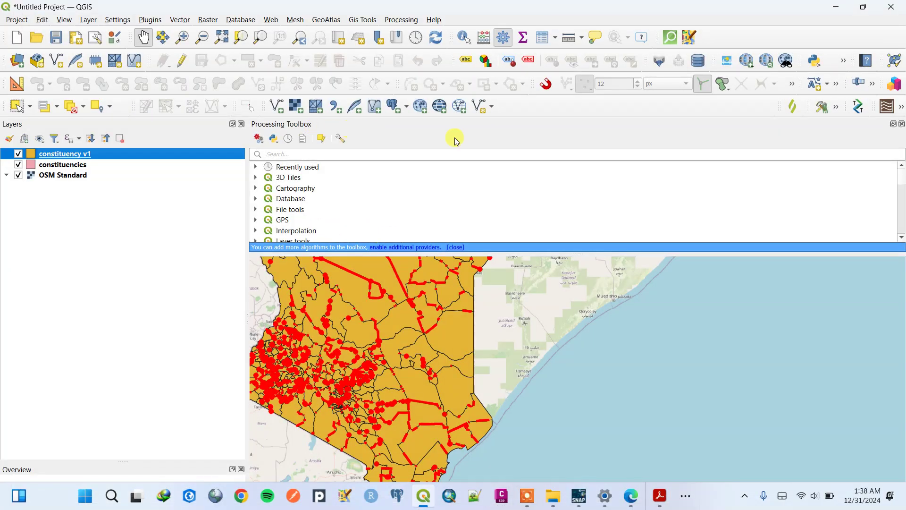
pyautogui.click(901, 124)
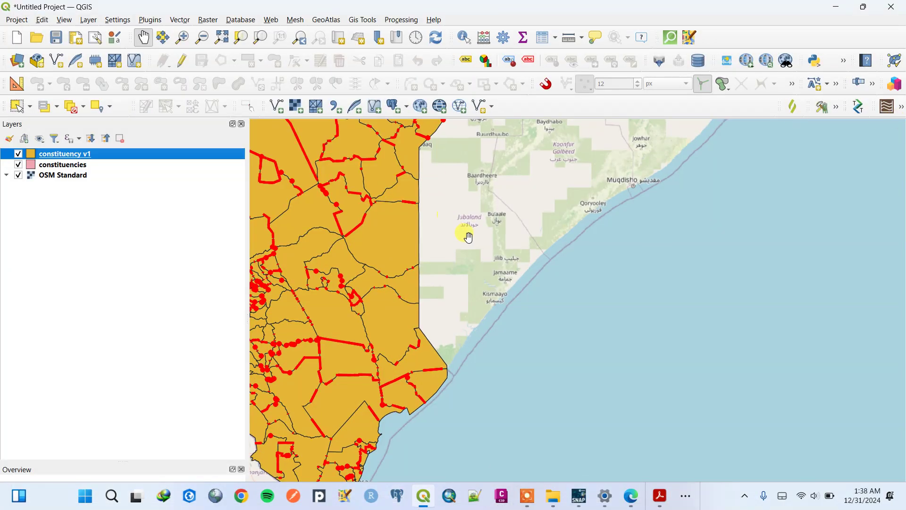
pyautogui.scroll(-2, 467, 238)
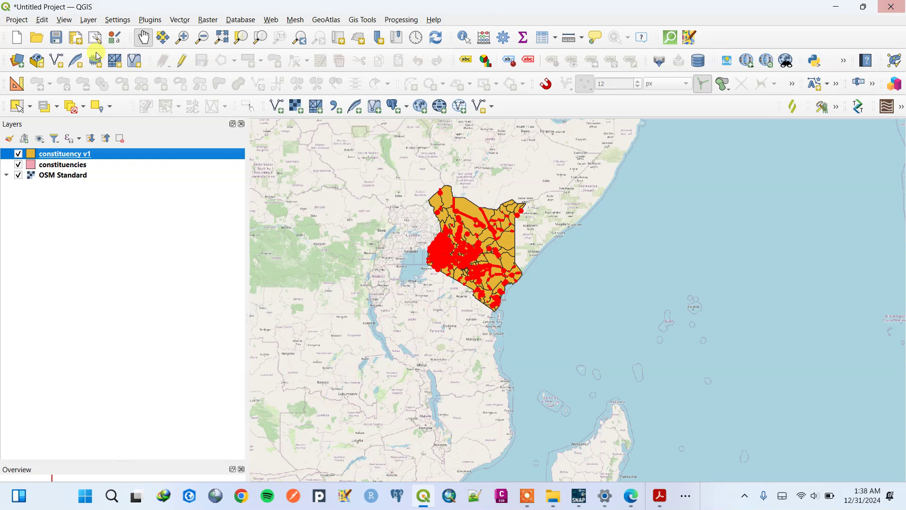
# Add fixed geometry constituency v2.shp from the extracted fixed geometry constituency v2 folder to the project as a vector layer
pyautogui.click(87, 21)
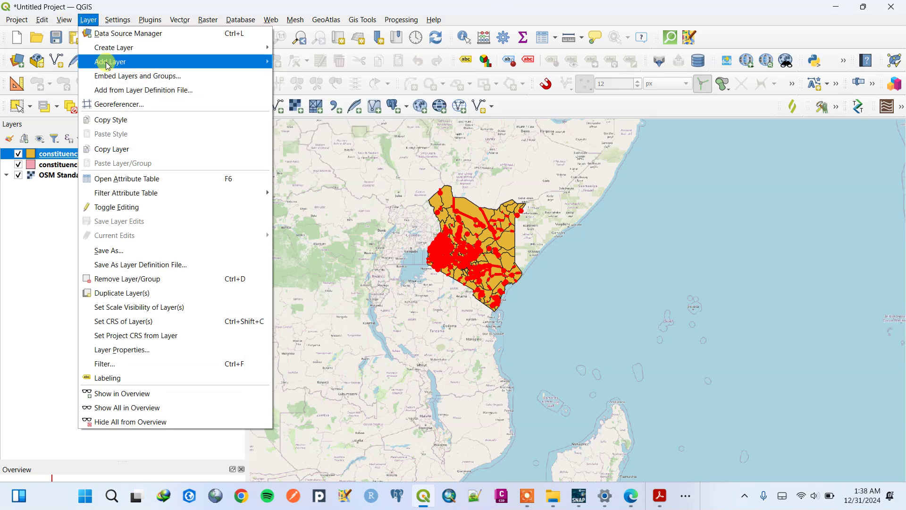
pyautogui.moveTo(107, 62)
pyautogui.click(320, 62)
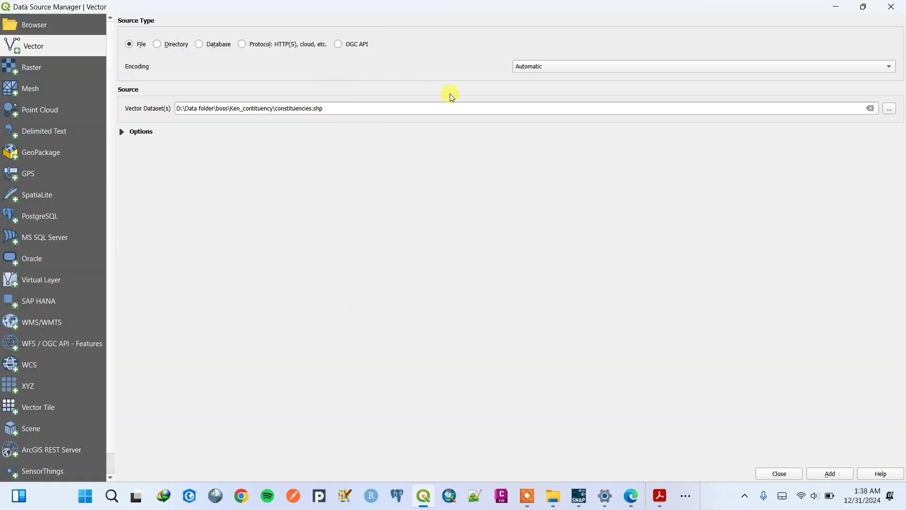
pyautogui.click(869, 108)
pyautogui.click(889, 111)
pyautogui.click(179, 110)
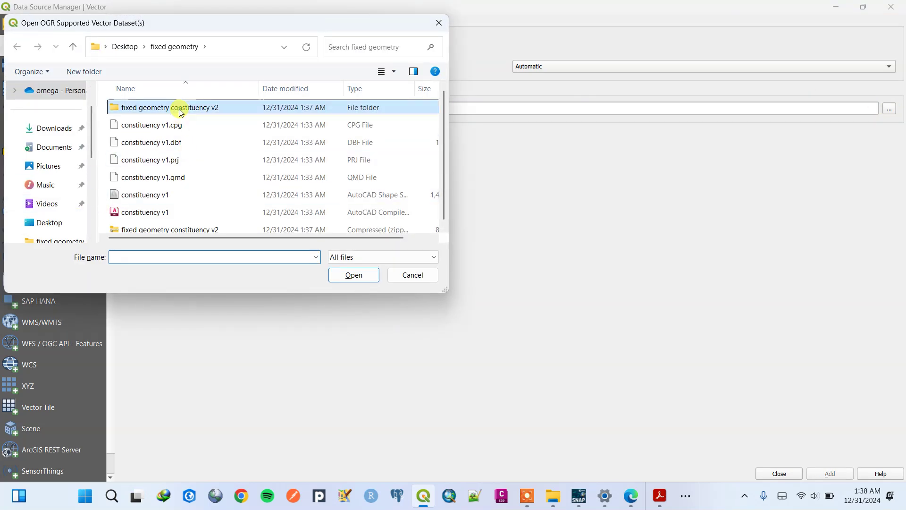
pyautogui.doubleClick(179, 110)
pyautogui.click(142, 143)
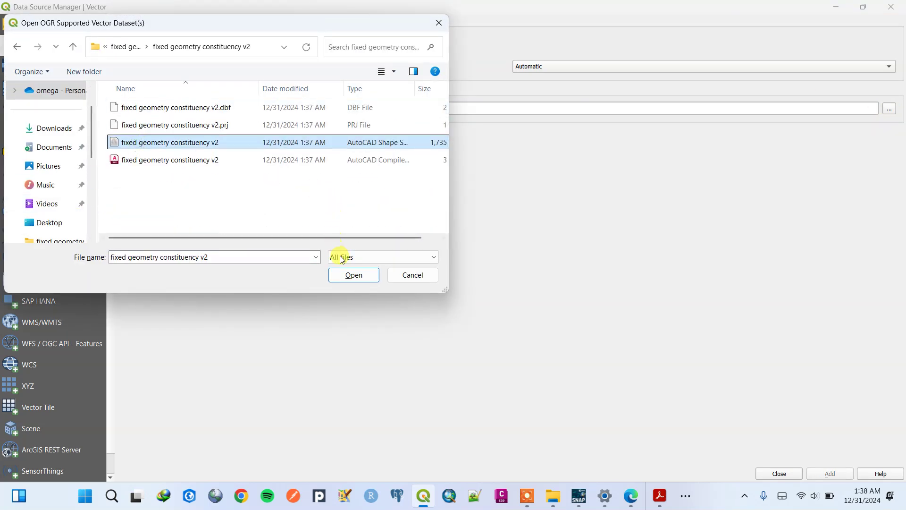
pyautogui.click(355, 276)
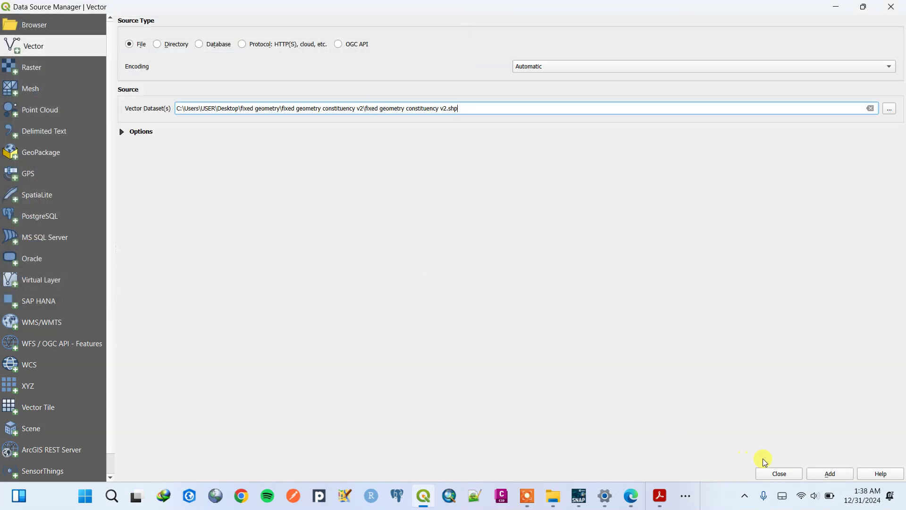
pyautogui.click(833, 472)
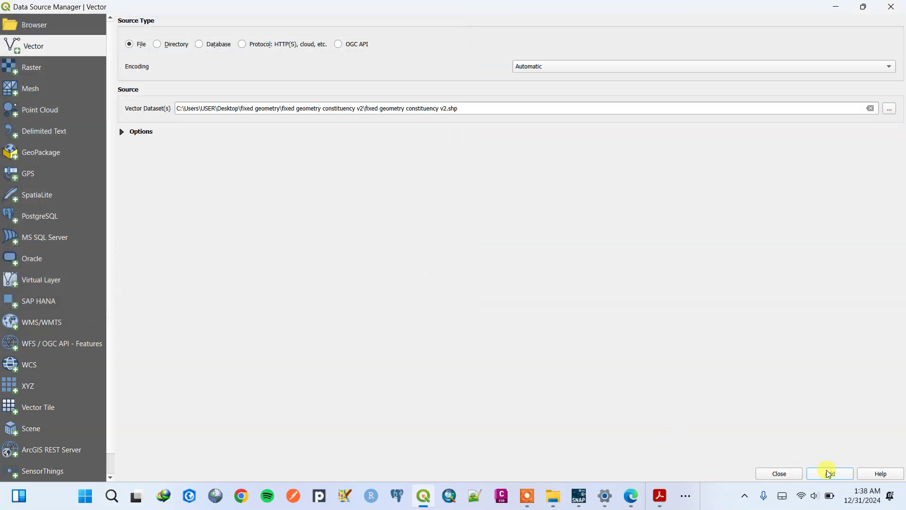
pyautogui.click(781, 474)
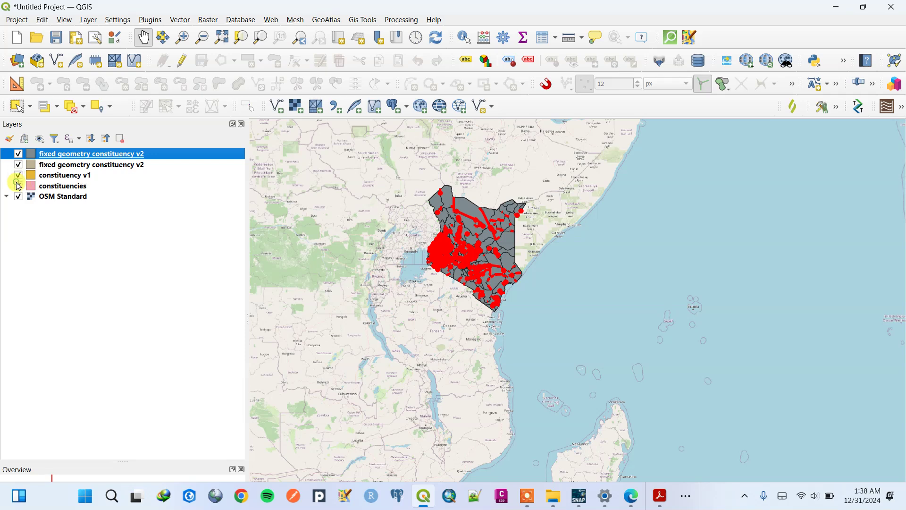
# Inspect the fixed boundaries up close and remove the duplicate fixed geometry constituency v2 layer directly above constituency v1
pyautogui.scroll(6, 509, 265)
pyautogui.scroll(-3, 524, 226)
pyautogui.scroll(4, 442, 278)
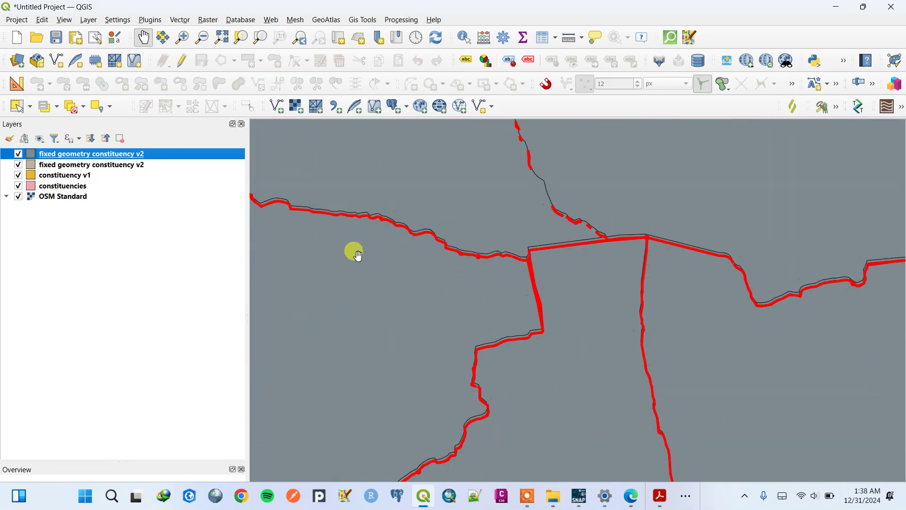
pyautogui.rightClick(98, 166)
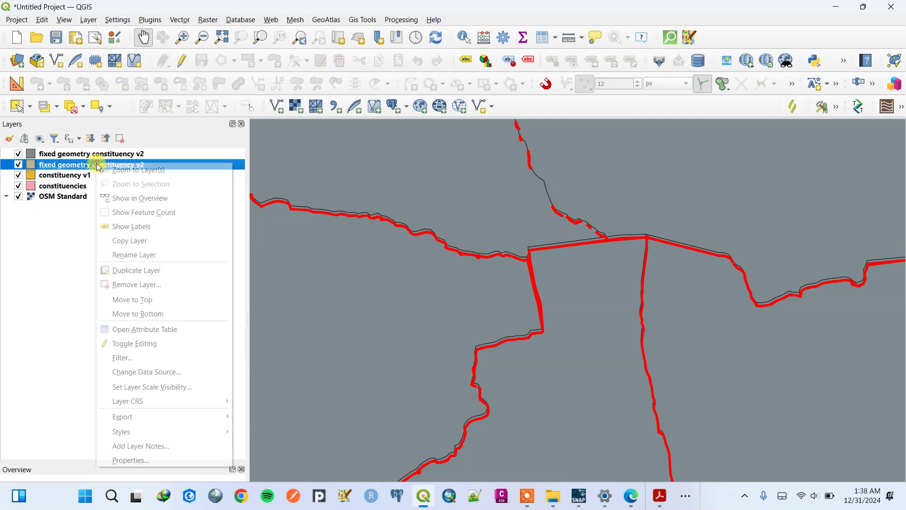
pyautogui.click(135, 284)
pyautogui.click(437, 288)
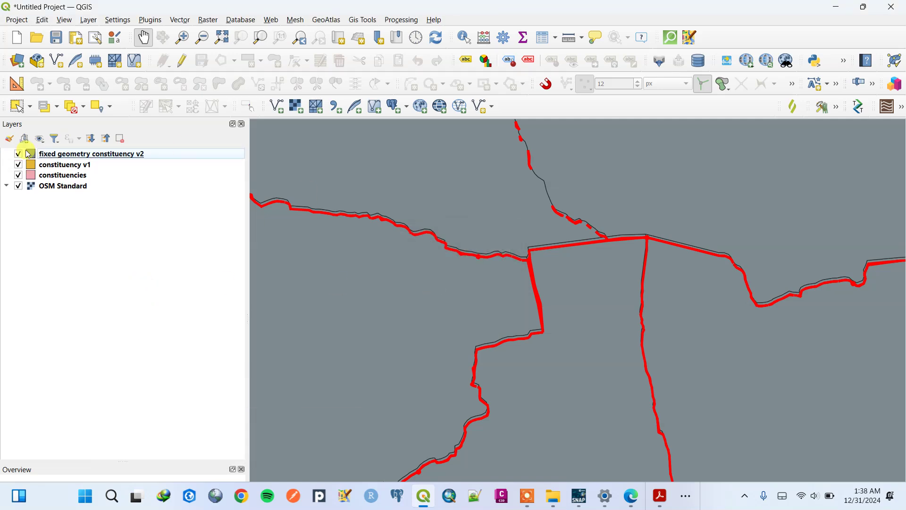
# Hide the constituency v1 layer while keeping the original constituencies layer displayed
pyautogui.click(17, 176)
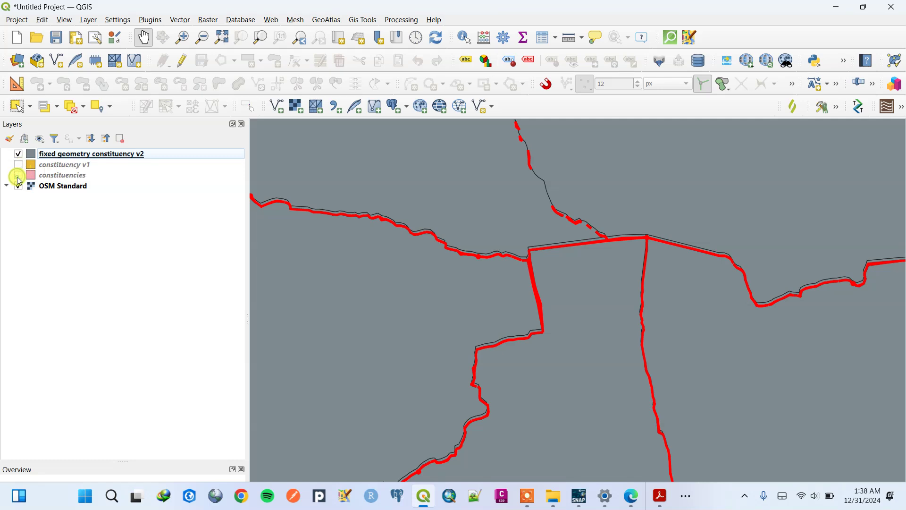
pyautogui.click(19, 176)
pyautogui.rightClick(61, 182)
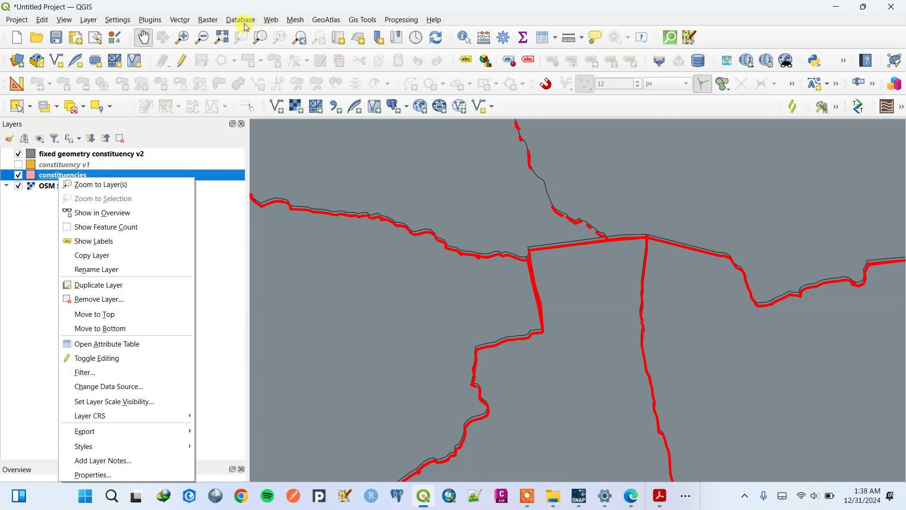
# Open the Topology Checker, turn off the display of errors on the canvas, look through the listed errors, and close it
pyautogui.click(185, 22)
pyautogui.click(191, 60)
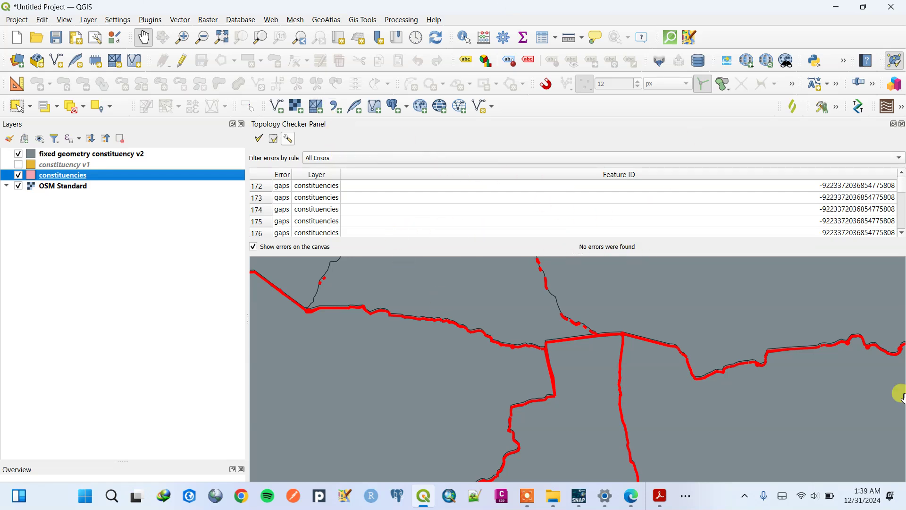
pyautogui.click(253, 247)
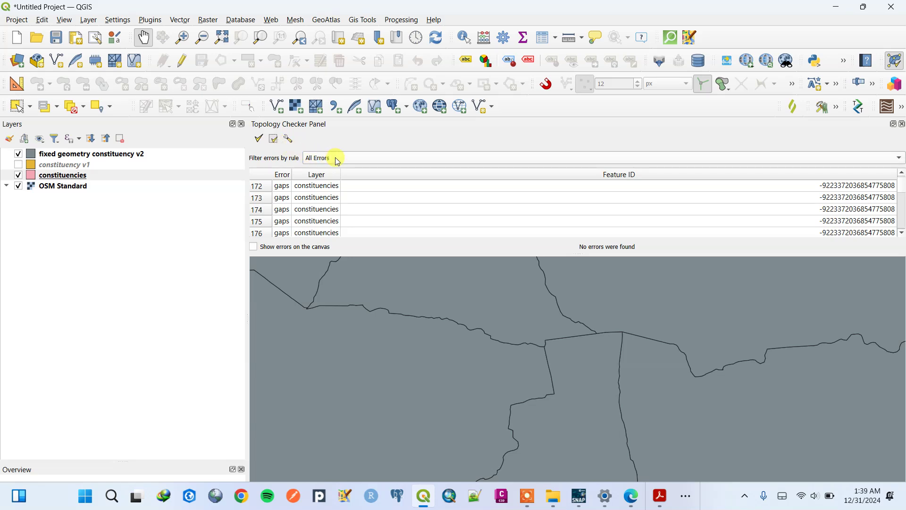
pyautogui.scroll(-3, 306, 208)
pyautogui.scroll(6, 307, 211)
pyautogui.scroll(4, 332, 206)
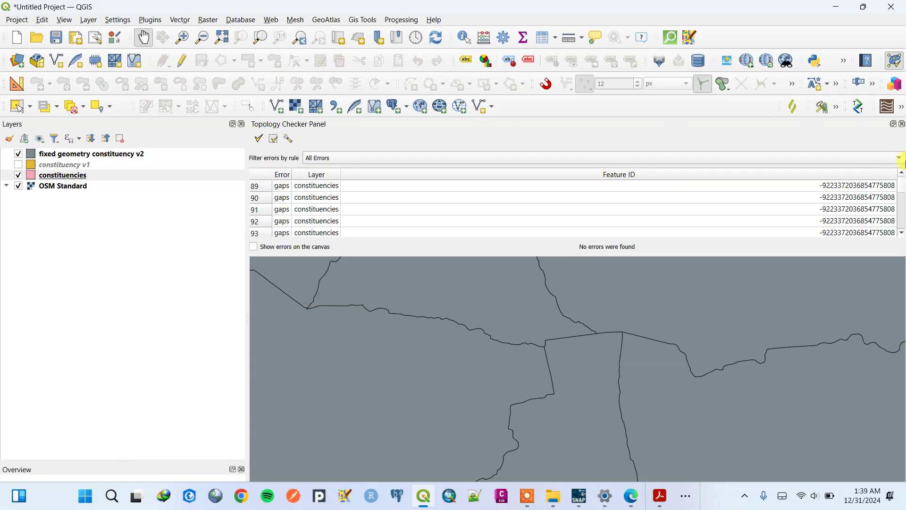
pyautogui.click(902, 125)
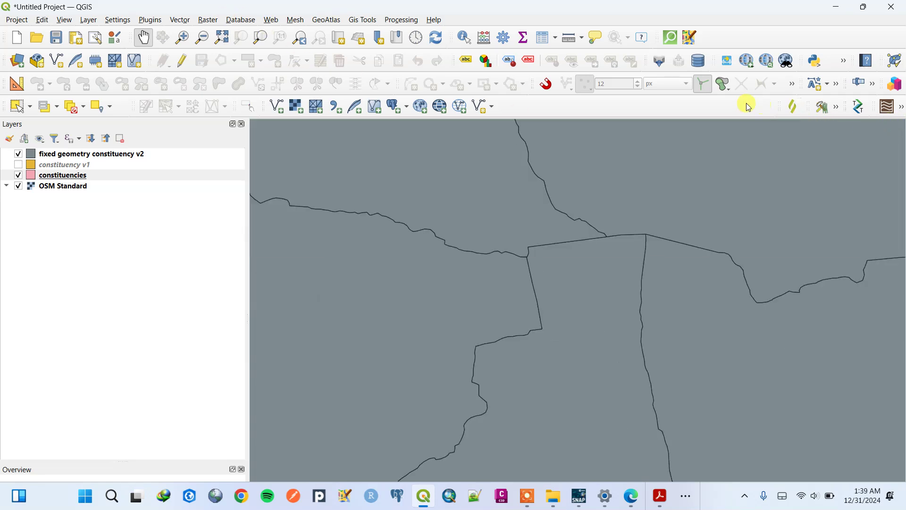
# Show the Processing Toolbox and dock it vertically beside the map canvas
pyautogui.rightClick(642, 105)
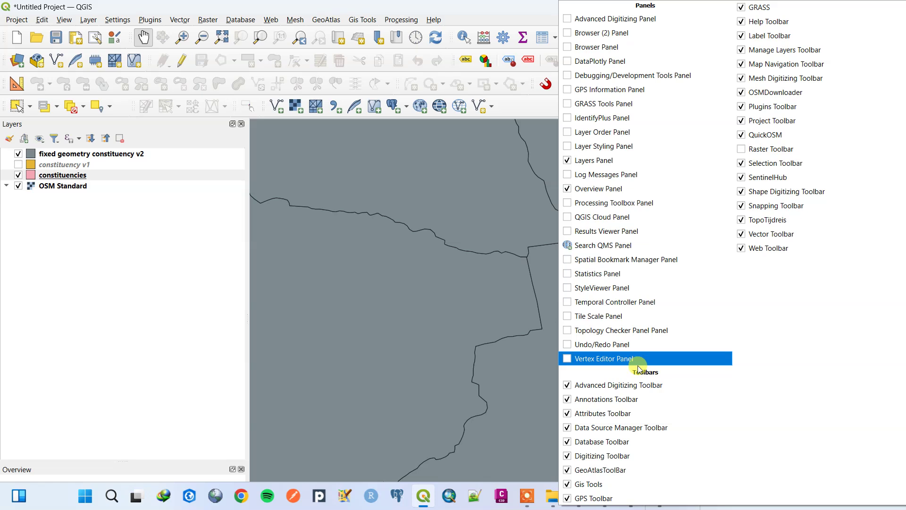
pyautogui.click(606, 203)
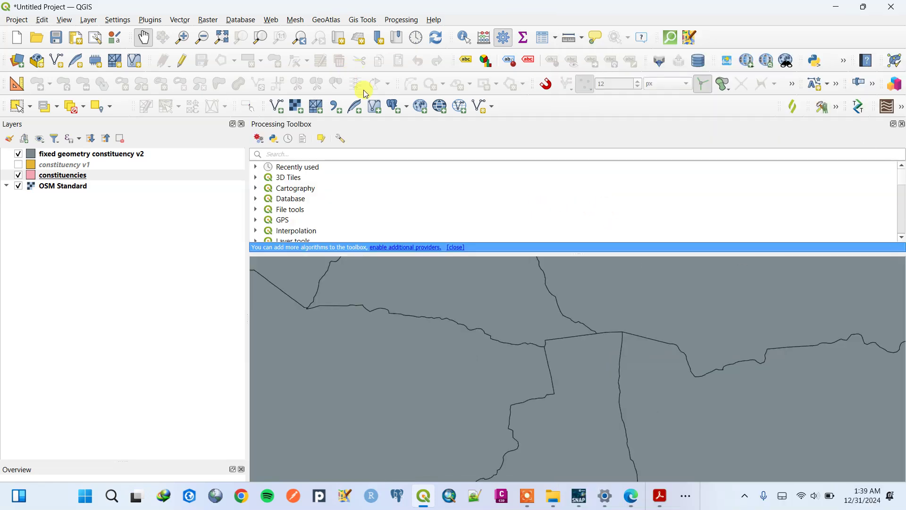
pyautogui.click(893, 125)
pyautogui.moveTo(510, 118); pyautogui.dragTo(883, 228)
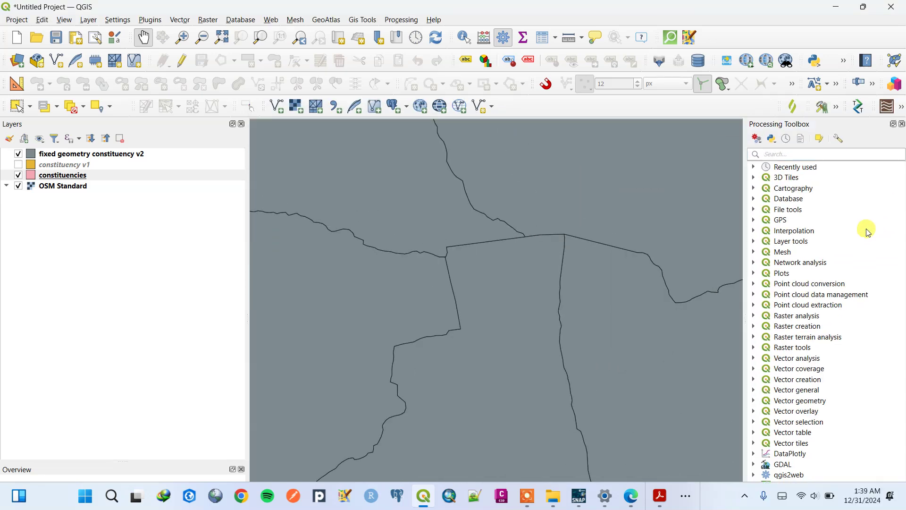
# Run Check validity on the fixed geometry constituency v2 layer with the GEOS method and temporary layers for all outputs
pyautogui.click(785, 155)
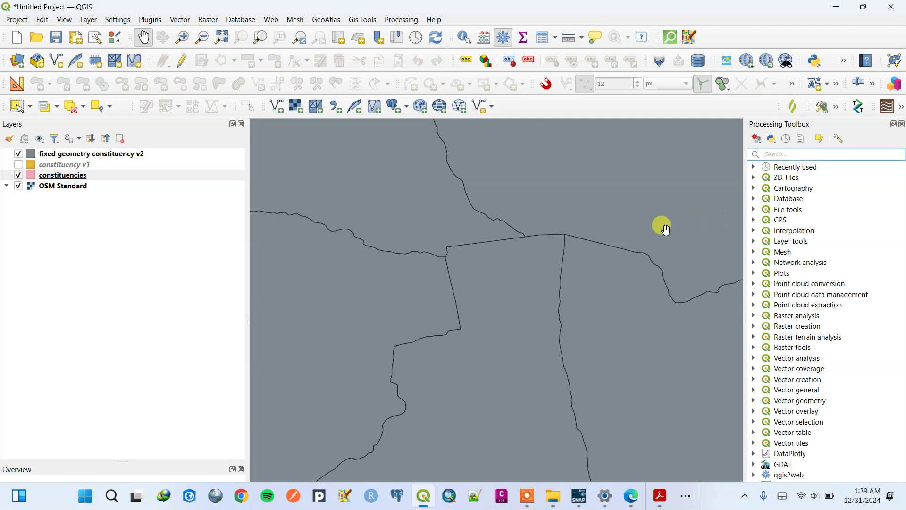
pyautogui.write('ch')
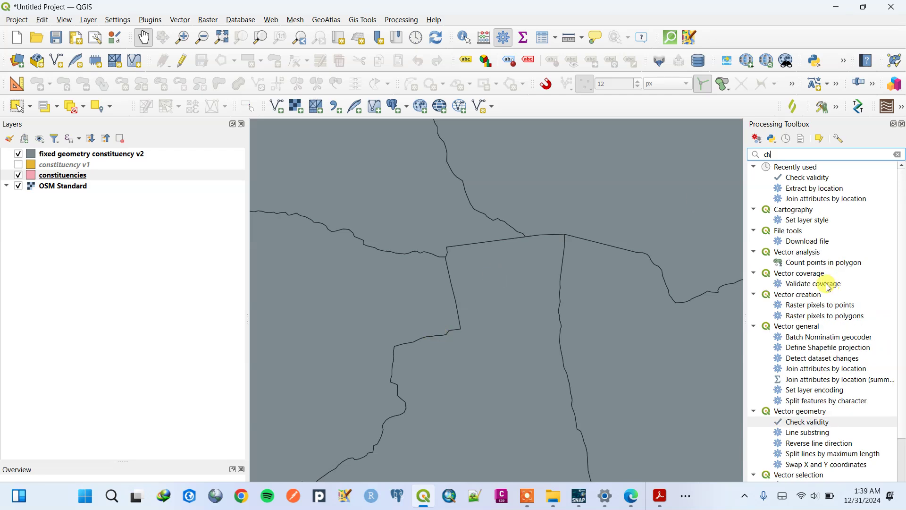
pyautogui.doubleClick(801, 178)
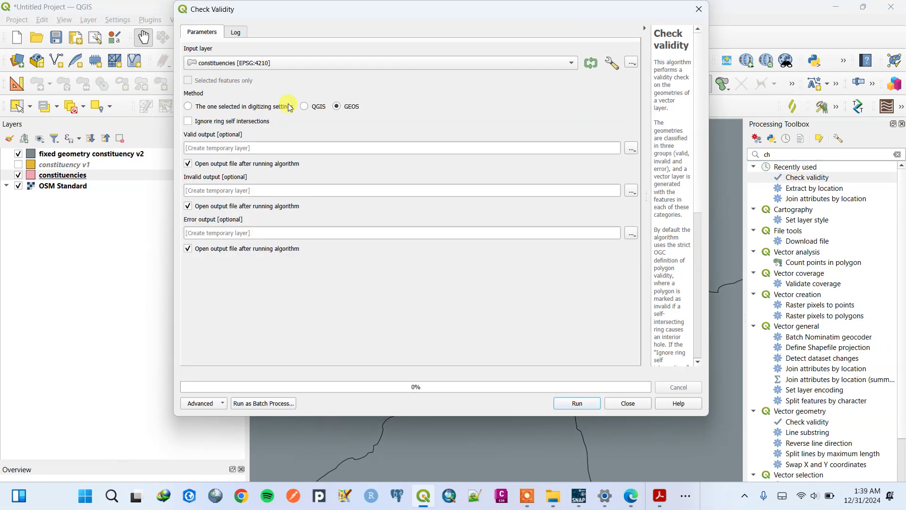
pyautogui.moveTo(330, 9); pyautogui.dragTo(331, 63)
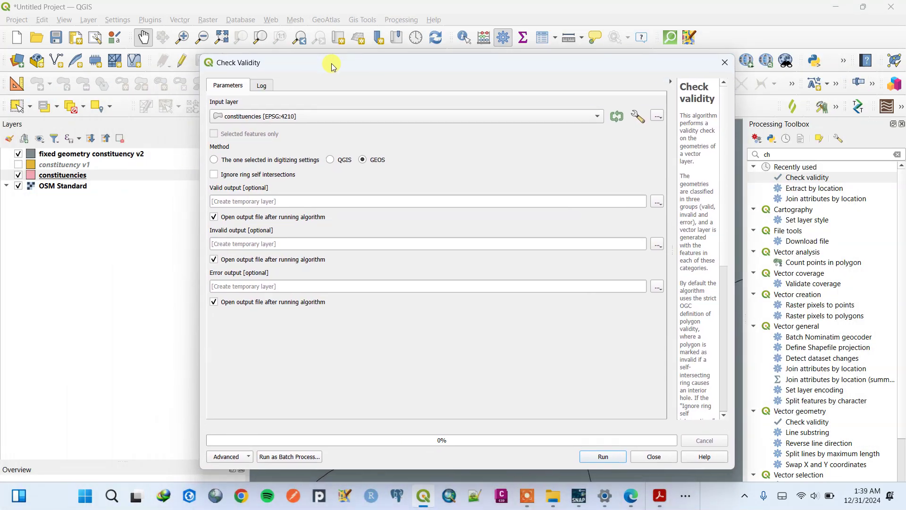
pyautogui.click(260, 117)
pyautogui.click(264, 139)
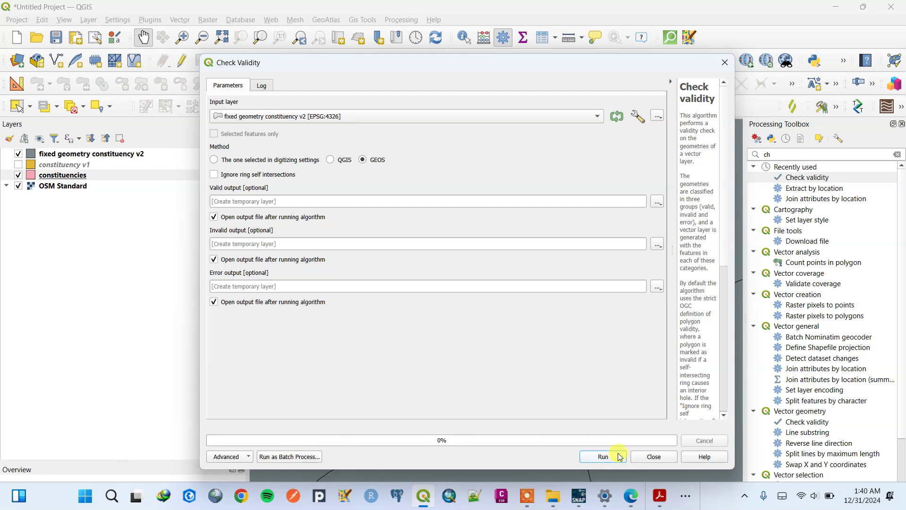
pyautogui.click(603, 456)
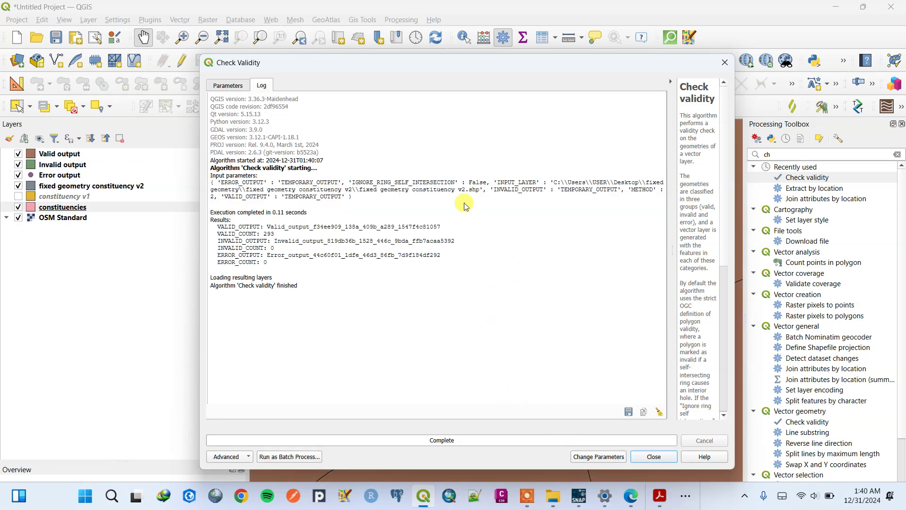
# Examine the invalid and error counts in the Check Validity log and close the dialog
pyautogui.moveTo(382, 65); pyautogui.dragTo(421, 106)
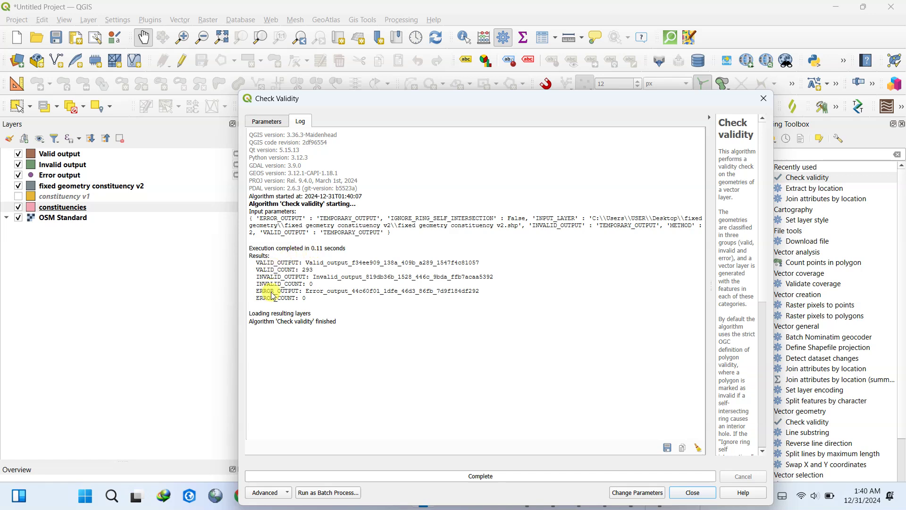
pyautogui.moveTo(259, 300); pyautogui.dragTo(309, 303)
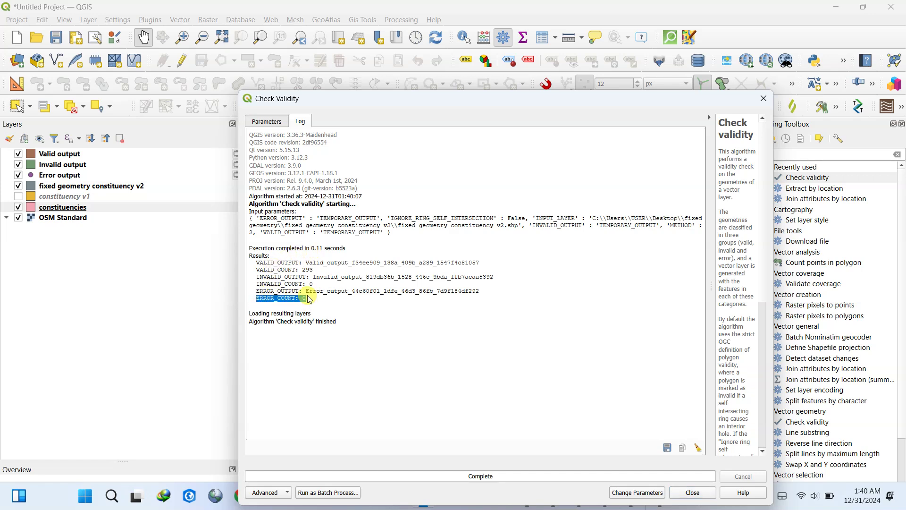
pyautogui.moveTo(313, 283); pyautogui.dragTo(250, 285)
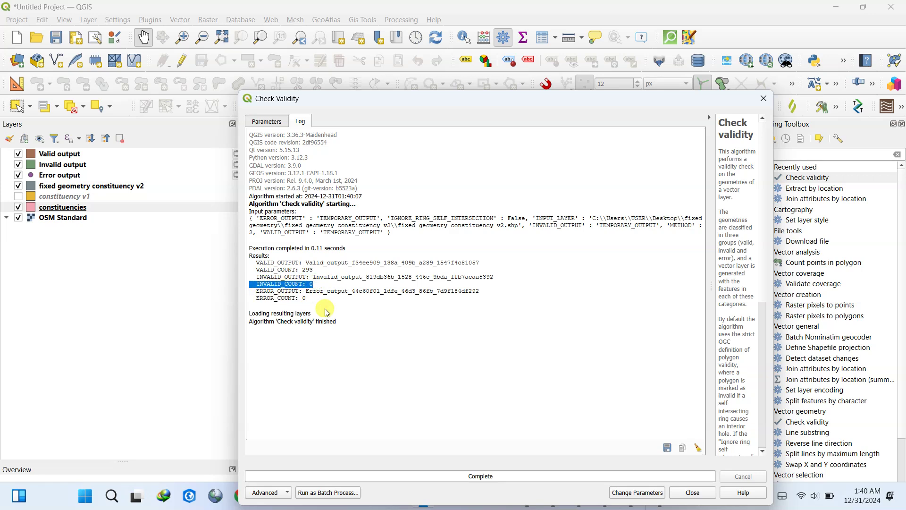
pyautogui.moveTo(315, 303); pyautogui.dragTo(263, 305)
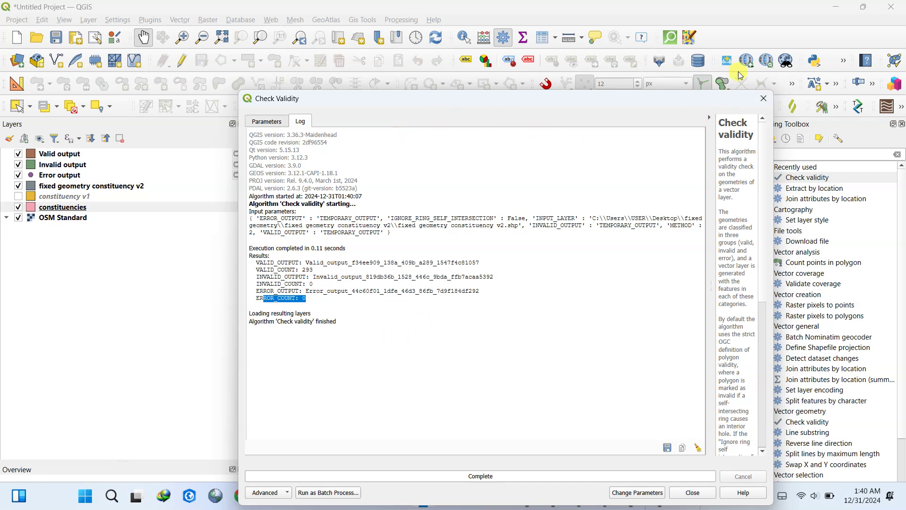
pyautogui.click(764, 99)
# Compare a boundary in constituencies and Valid output, leaving Invalid output, Error output and fixed geometry constituency v2 hidden
pyautogui.scroll(-5, 464, 204)
pyautogui.scroll(8, 464, 203)
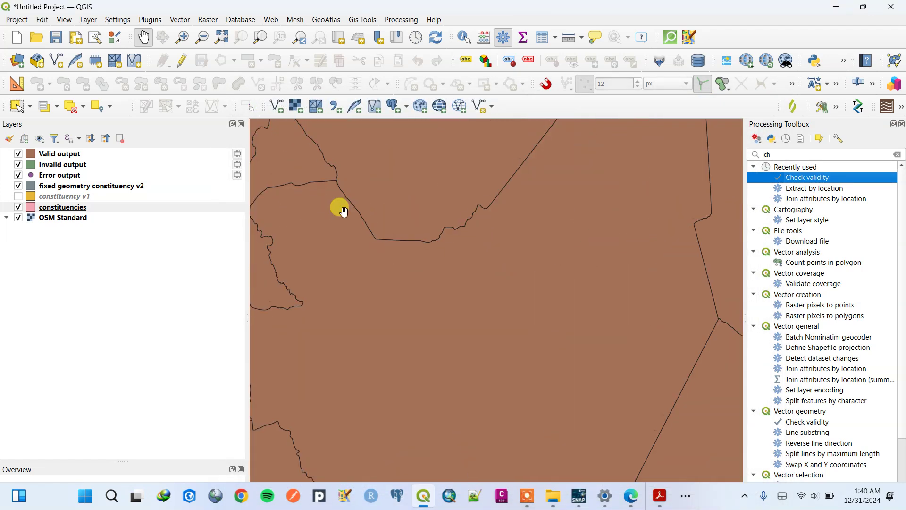
pyautogui.moveTo(353, 214); pyautogui.dragTo(419, 245)
pyautogui.scroll(3, 374, 216)
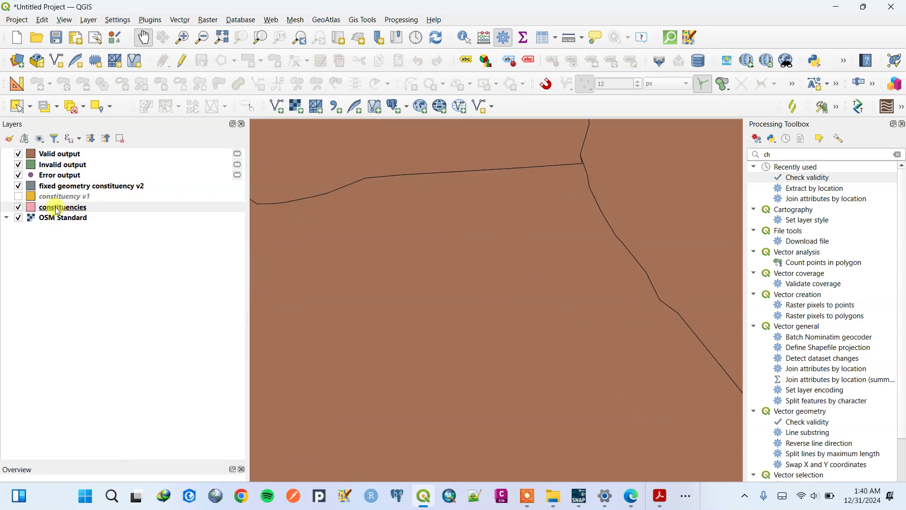
pyautogui.click(19, 154)
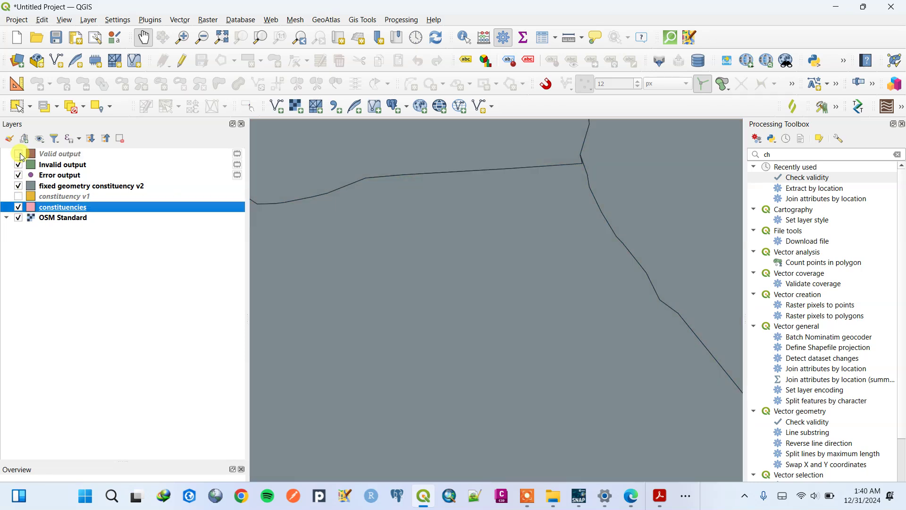
pyautogui.click(18, 175)
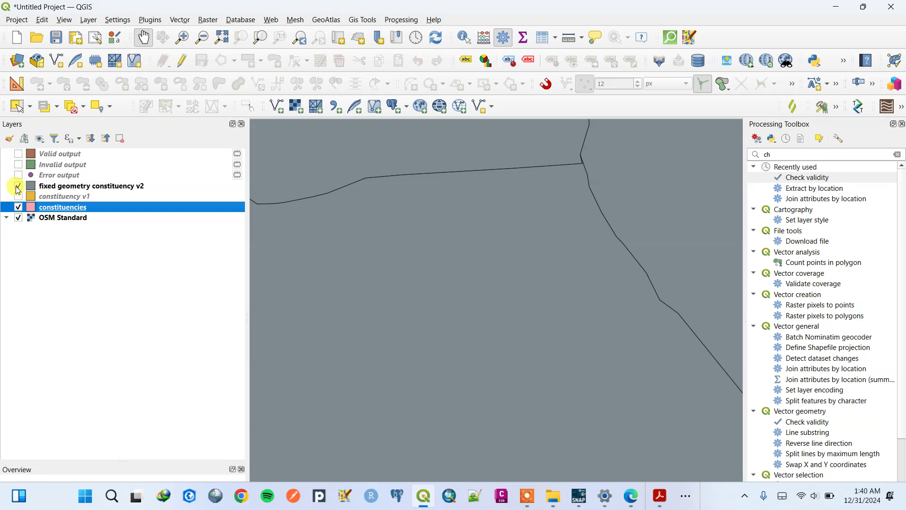
pyautogui.click(19, 186)
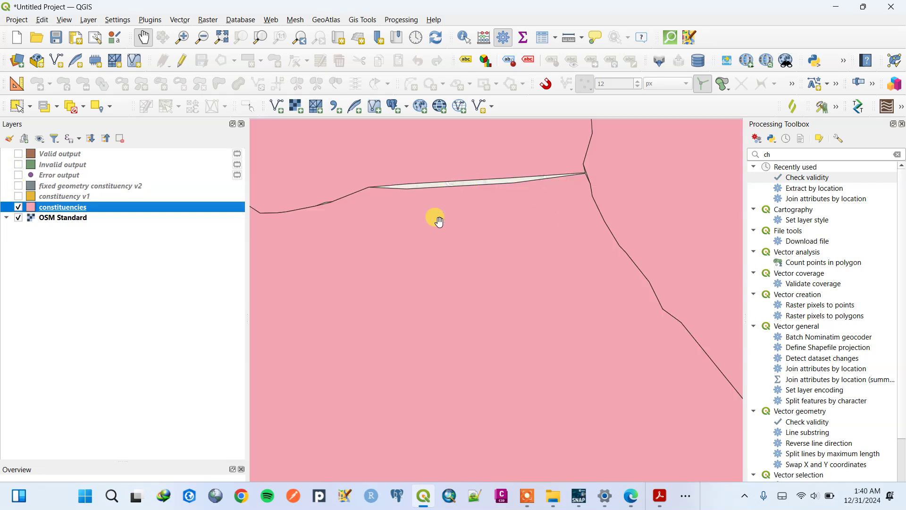
pyautogui.click(18, 154)
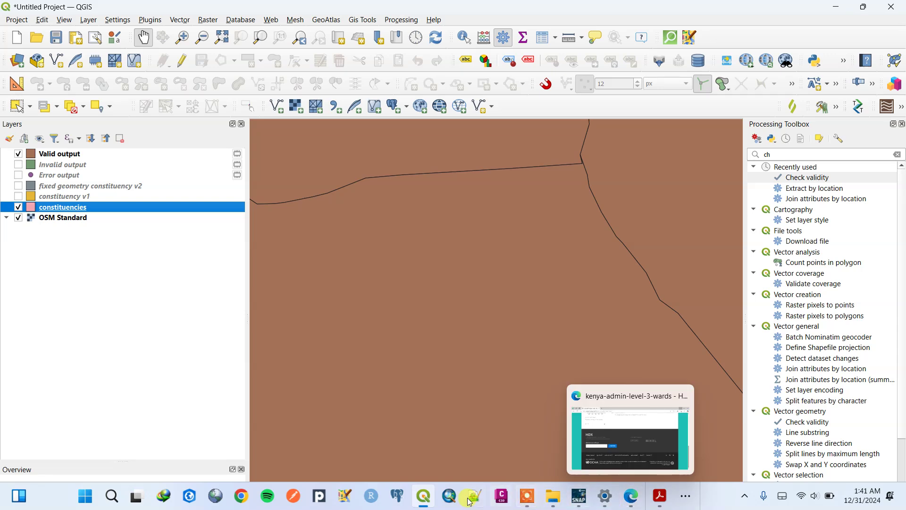
# Switch to Mapshaper in Chrome and review the console's command list and the clean command's output
pyautogui.click(689, 498)
pyautogui.click(703, 460)
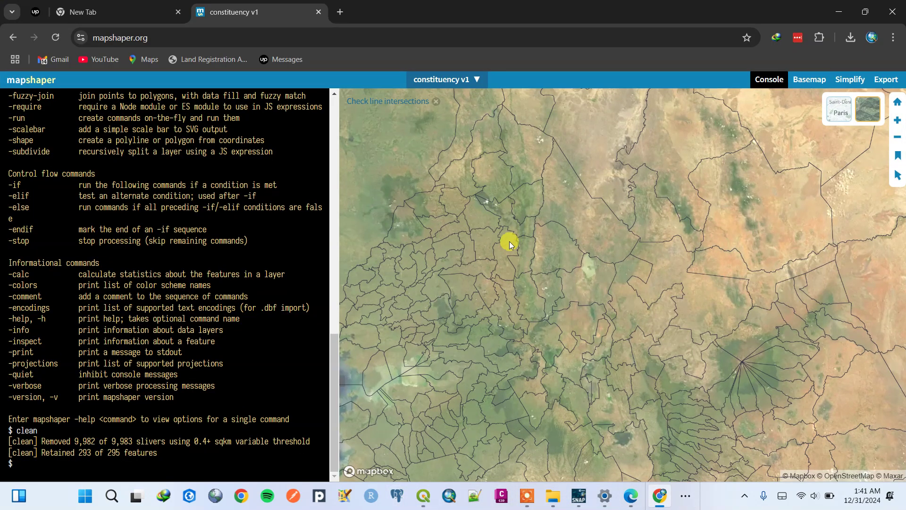
pyautogui.scroll(-2, 503, 261)
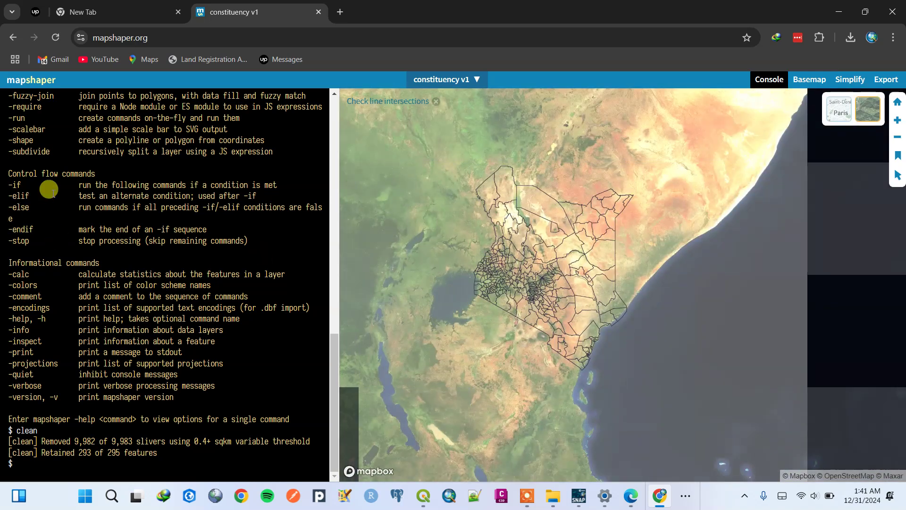
pyautogui.scroll(2, 101, 212)
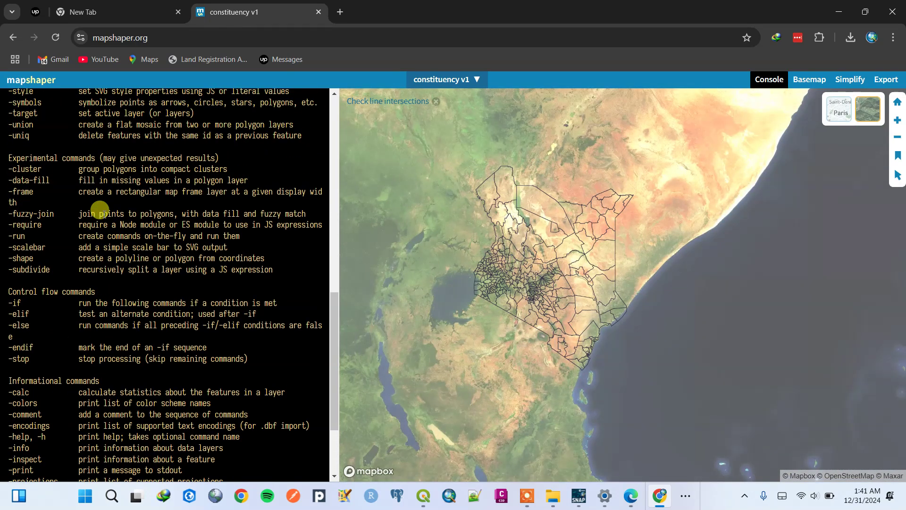
pyautogui.scroll(2, 100, 208)
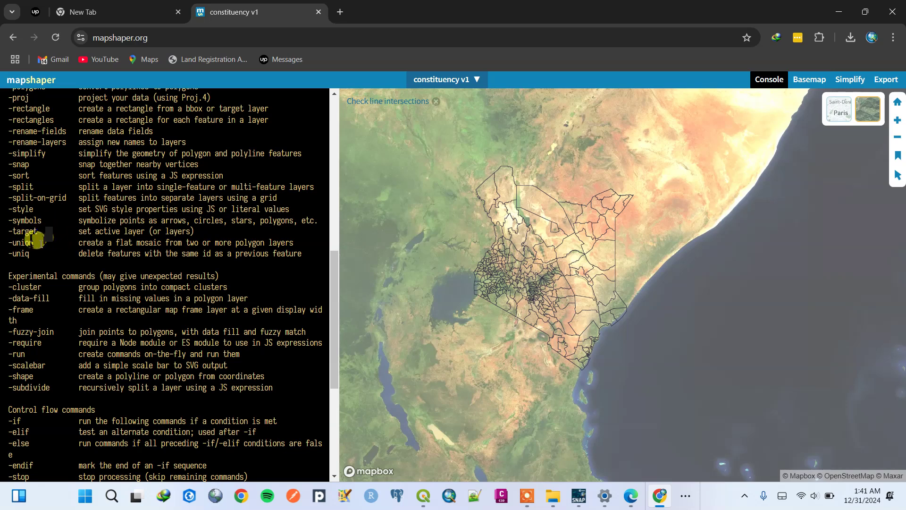
pyautogui.scroll(5, 98, 205)
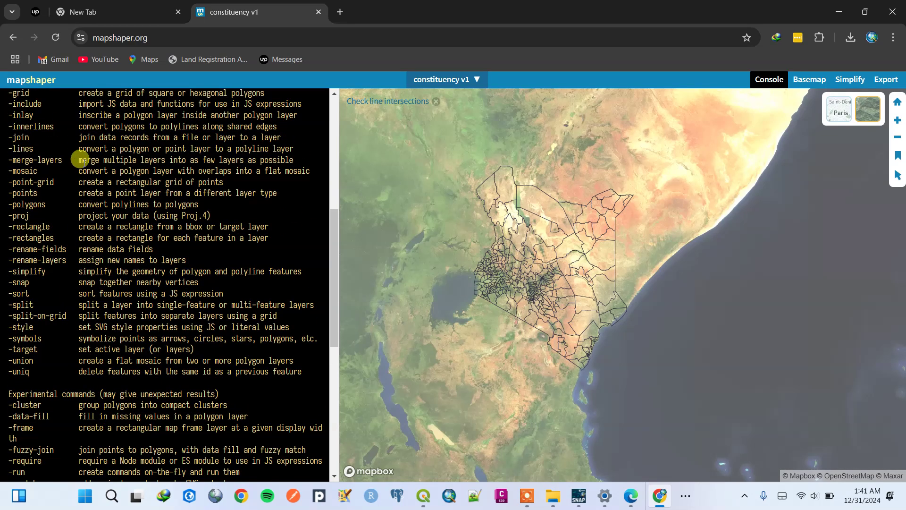
pyautogui.scroll(3, 80, 235)
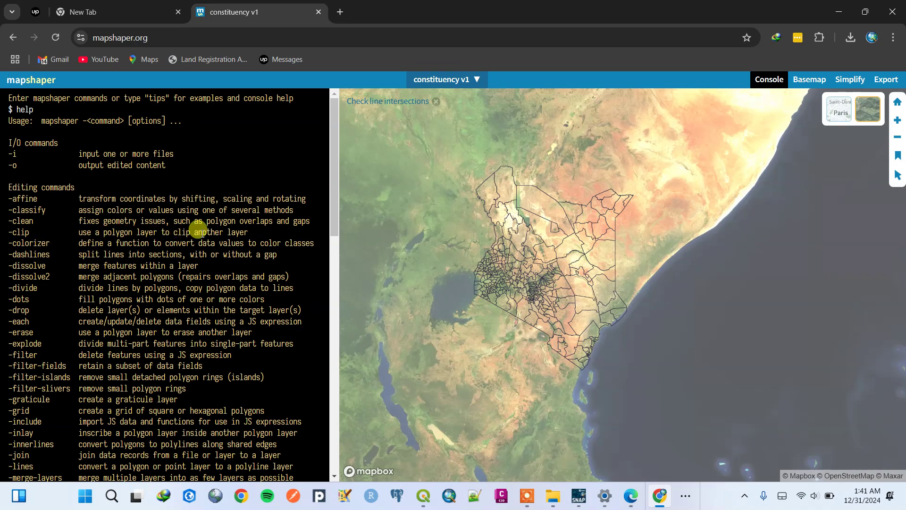
pyautogui.scroll(-5, 196, 229)
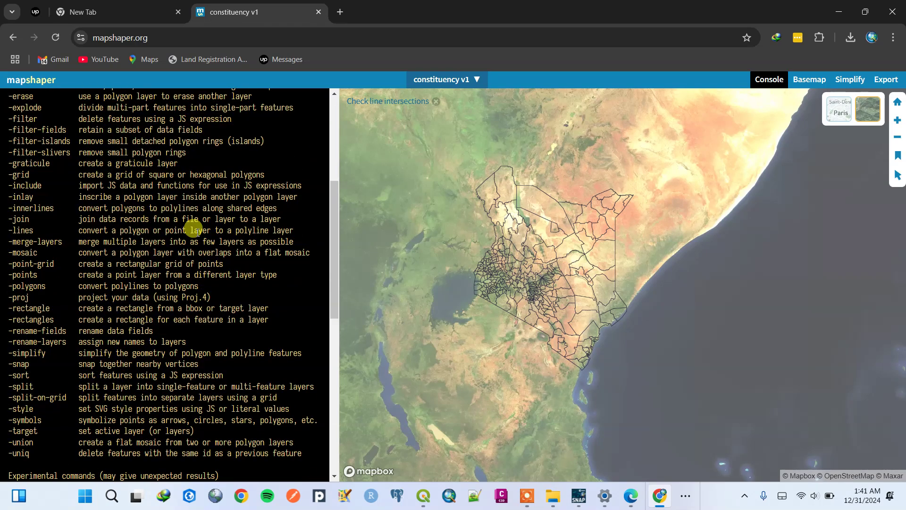
pyautogui.scroll(-9, 193, 230)
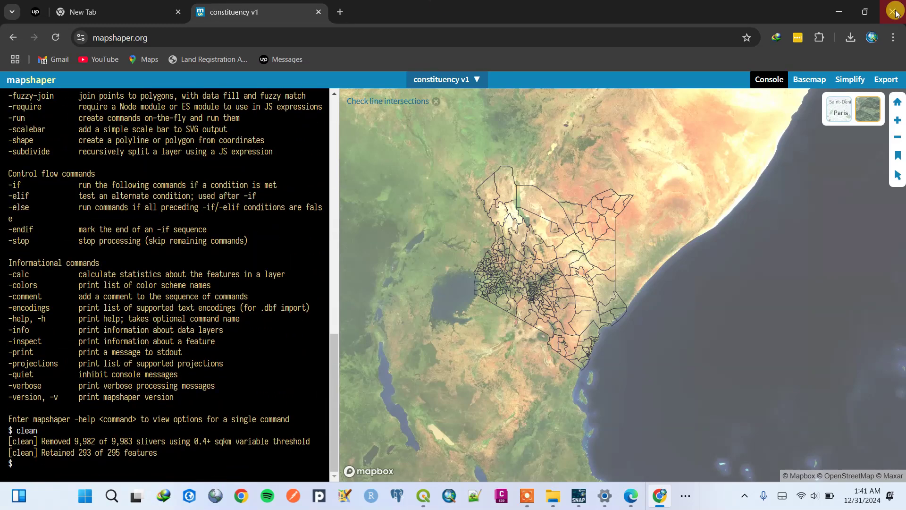
# Put the browser away and view the Valid output layer in QGIS at its full extent
pyautogui.click(837, 19)
pyautogui.scroll(-1, 509, 221)
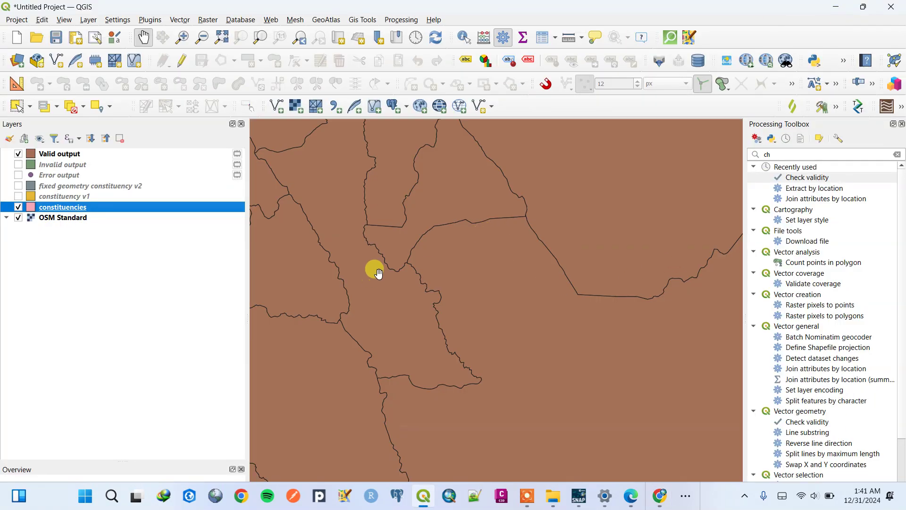
pyautogui.scroll(-2, 444, 250)
pyautogui.scroll(-5, 492, 267)
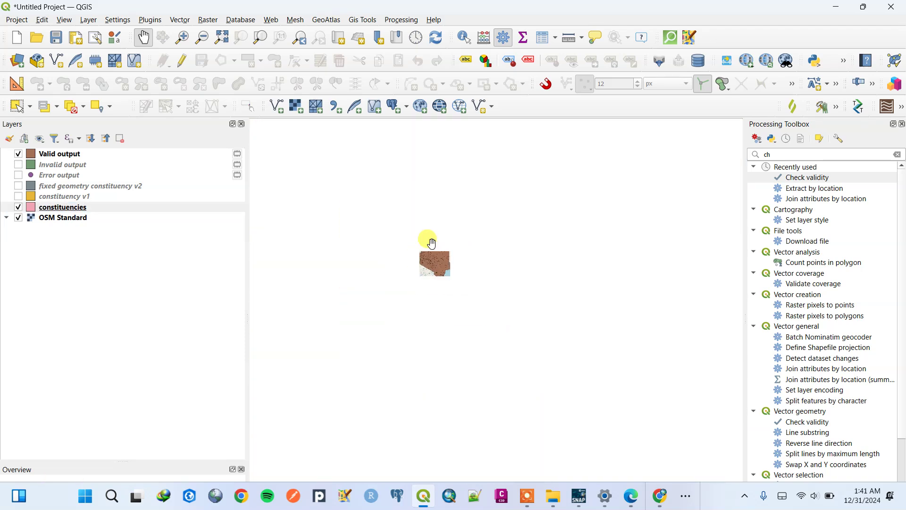
# Examine the Valid output layer's constituency boundaries up close, including the converging ones around the mountain, and across the whole country
pyautogui.scroll(1, 429, 258)
pyautogui.scroll(1, 429, 259)
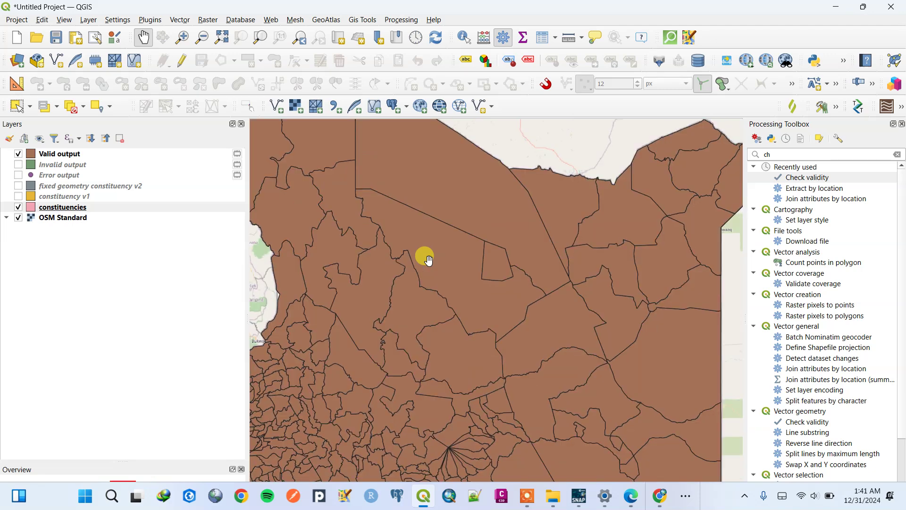
pyautogui.scroll(-2, 428, 258)
pyautogui.scroll(2, 427, 257)
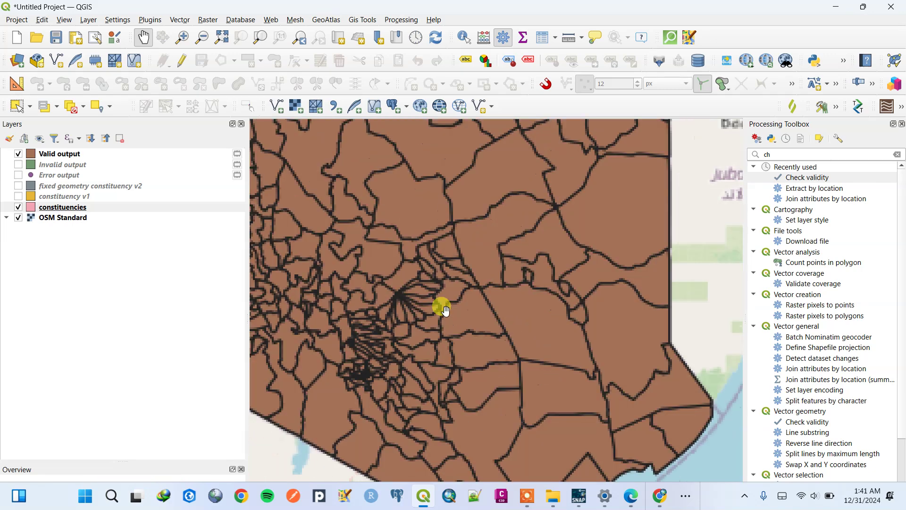
pyautogui.scroll(4, 412, 289)
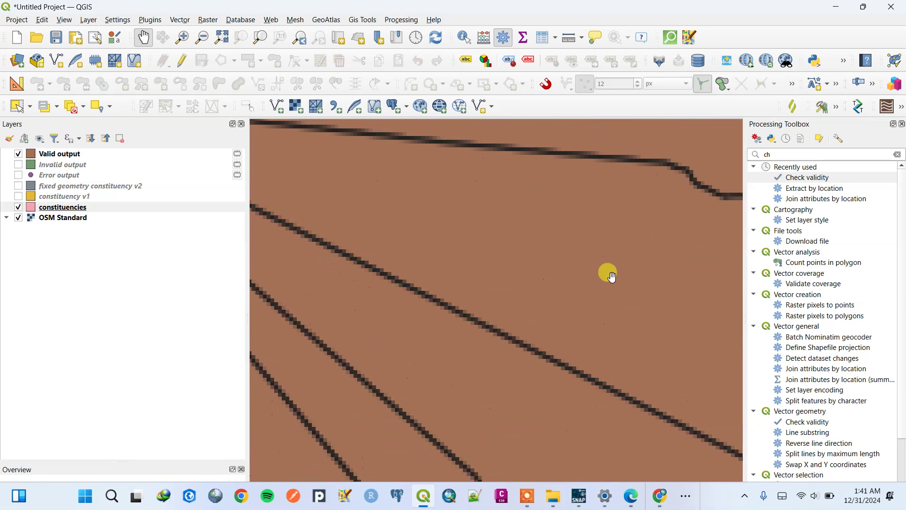
pyautogui.scroll(-2, 519, 261)
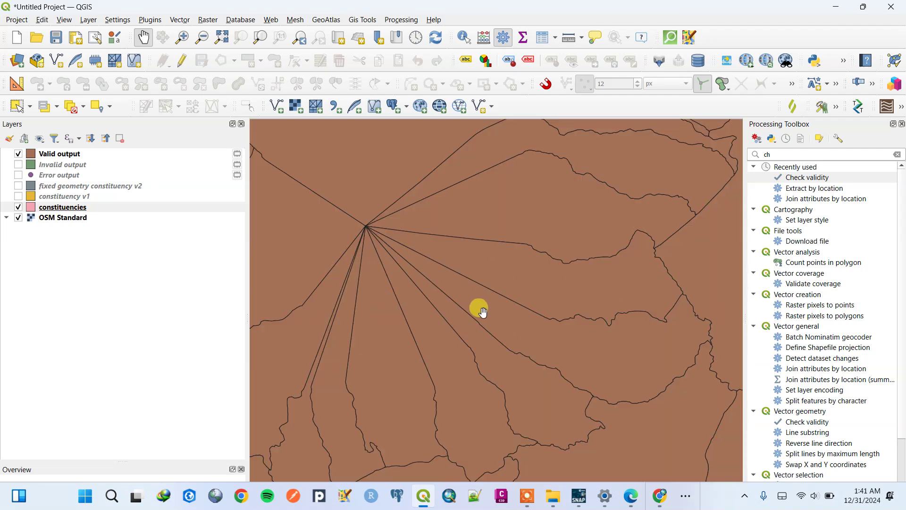
pyautogui.moveTo(367, 324); pyautogui.dragTo(410, 208)
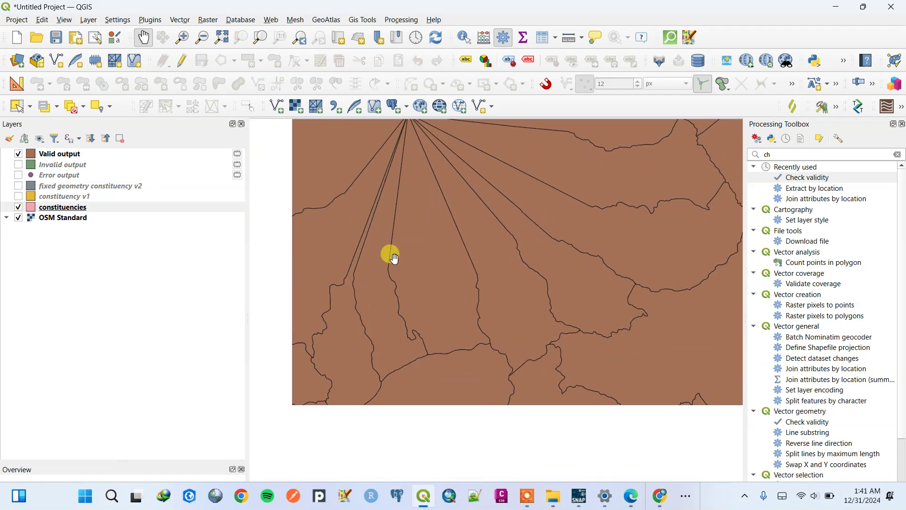
pyautogui.scroll(-1, 380, 335)
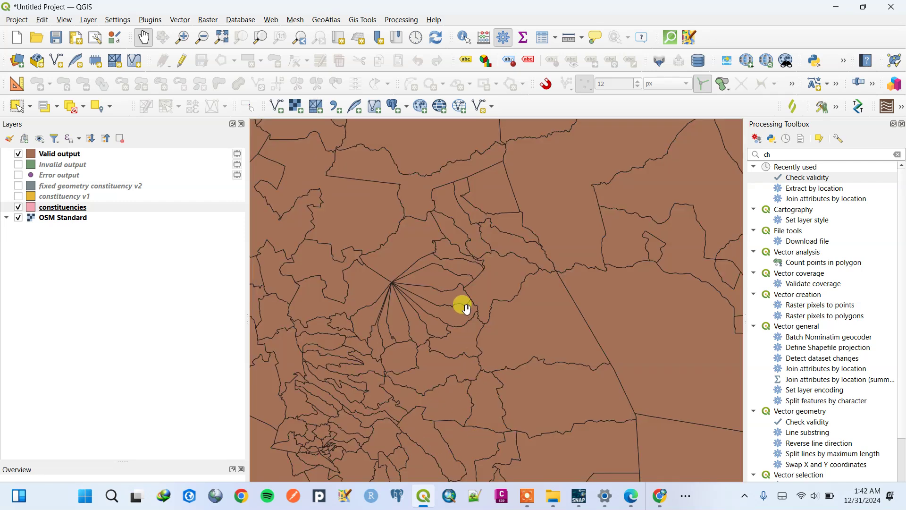
pyautogui.scroll(-1, 467, 307)
pyautogui.scroll(-1, 419, 289)
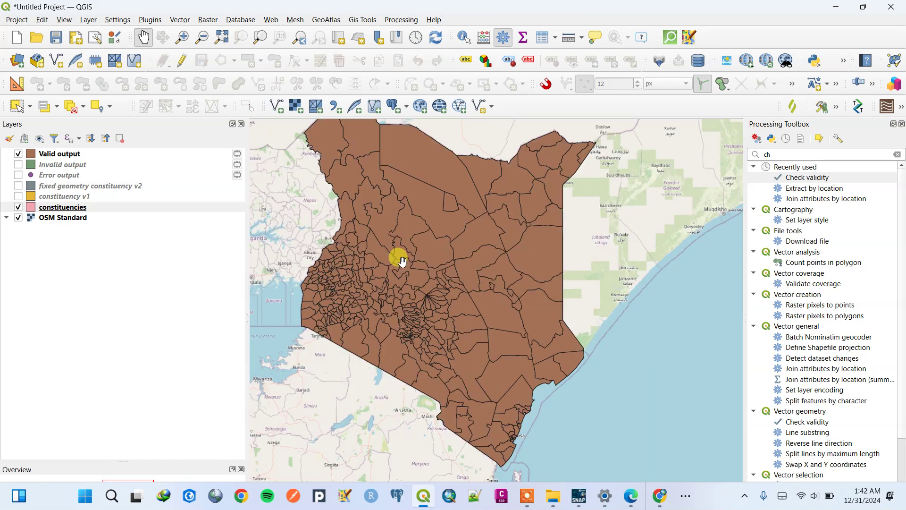
pyautogui.moveTo(434, 293); pyautogui.dragTo(441, 344)
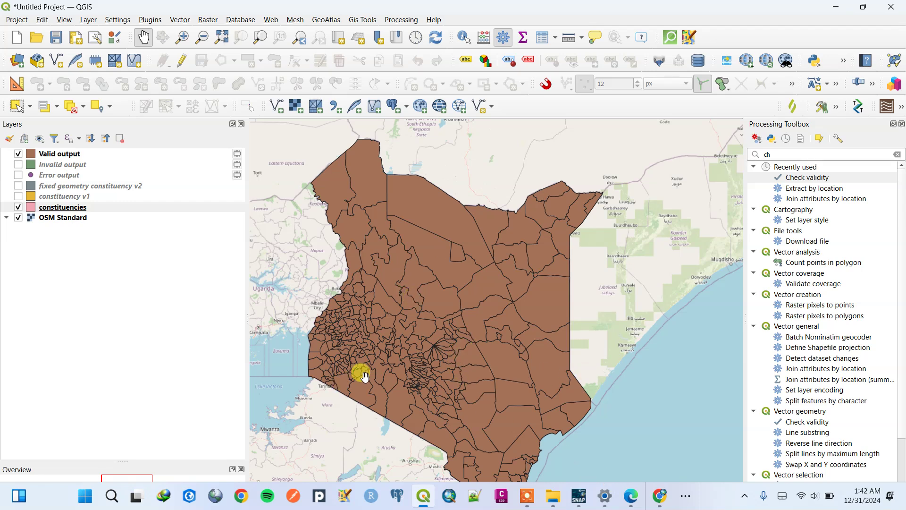
pyautogui.scroll(-2, 407, 379)
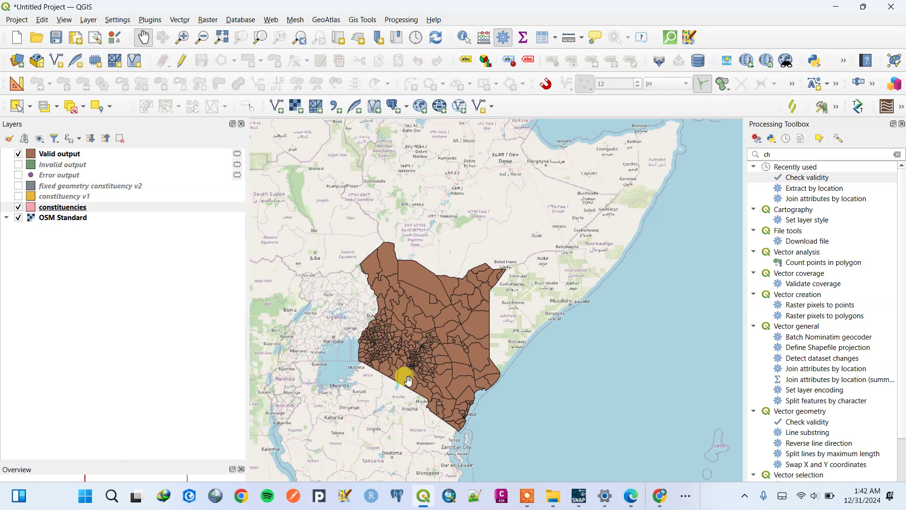
pyautogui.scroll(2, 411, 377)
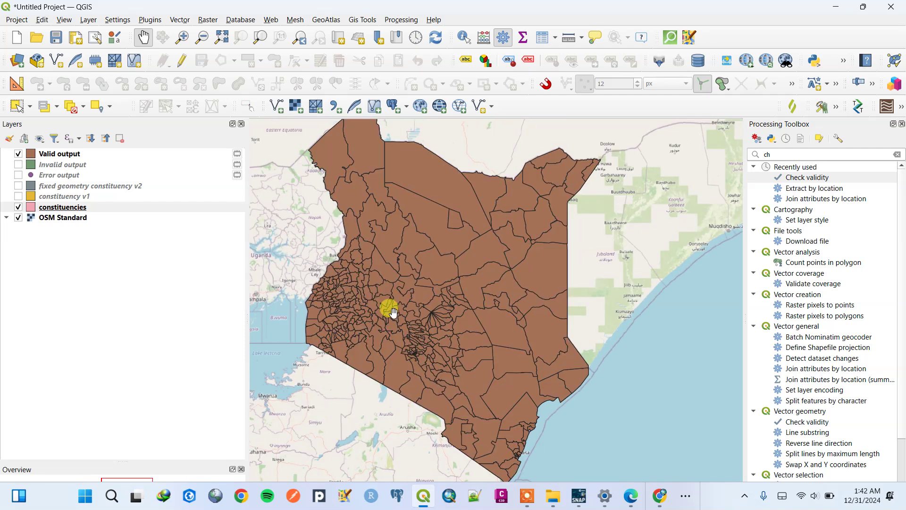
pyautogui.moveTo(388, 312); pyautogui.dragTo(388, 332)
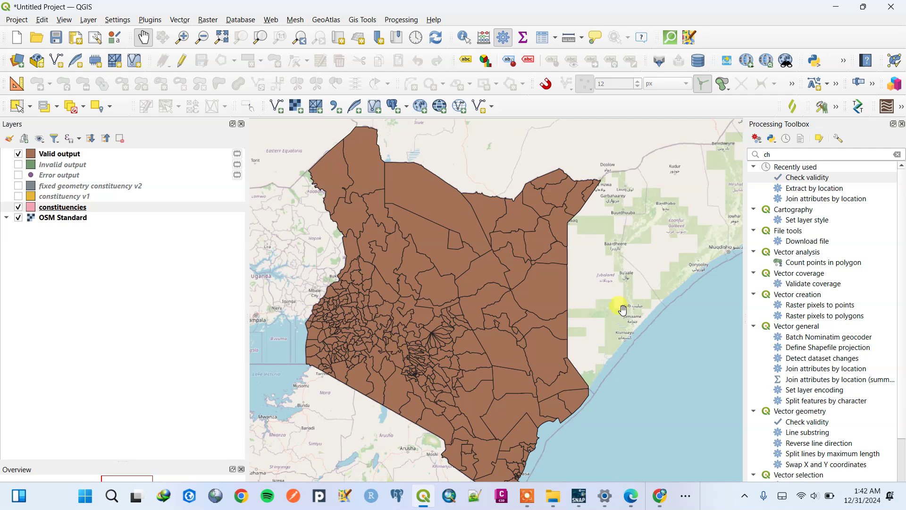
# Hide the Valid output layer and examine the original constituencies layer's boundaries for comparison
pyautogui.click(19, 153)
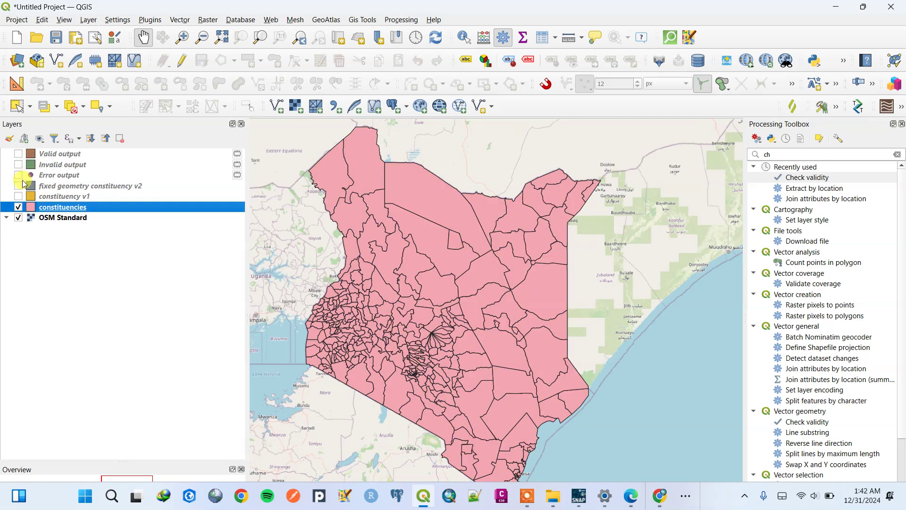
pyautogui.scroll(2, 350, 198)
pyautogui.scroll(-2, 351, 198)
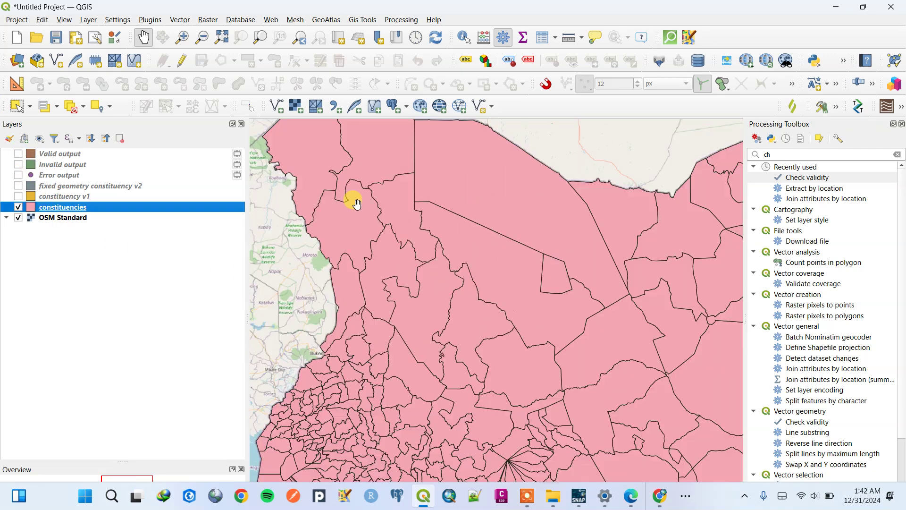
pyautogui.scroll(2, 368, 280)
pyautogui.scroll(-3, 356, 310)
pyautogui.scroll(1, 356, 283)
pyautogui.scroll(2, 359, 309)
pyautogui.scroll(-3, 367, 311)
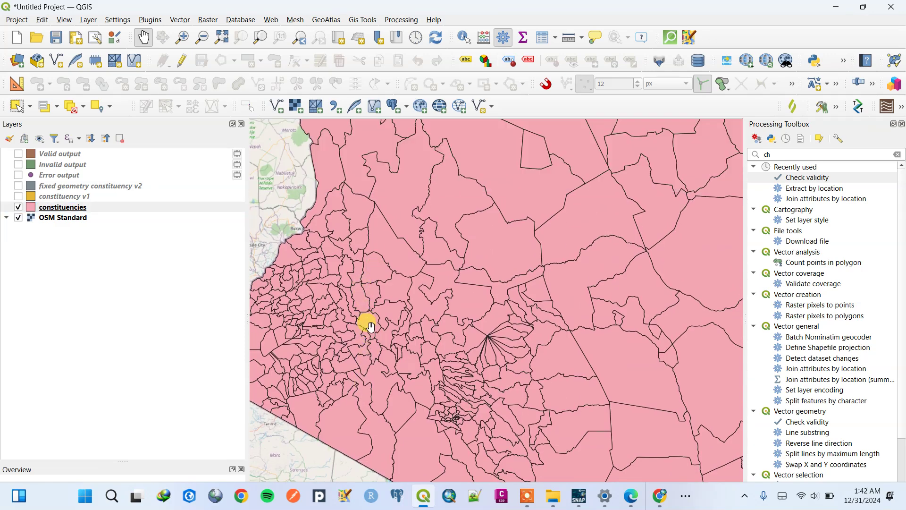
pyautogui.scroll(1, 375, 303)
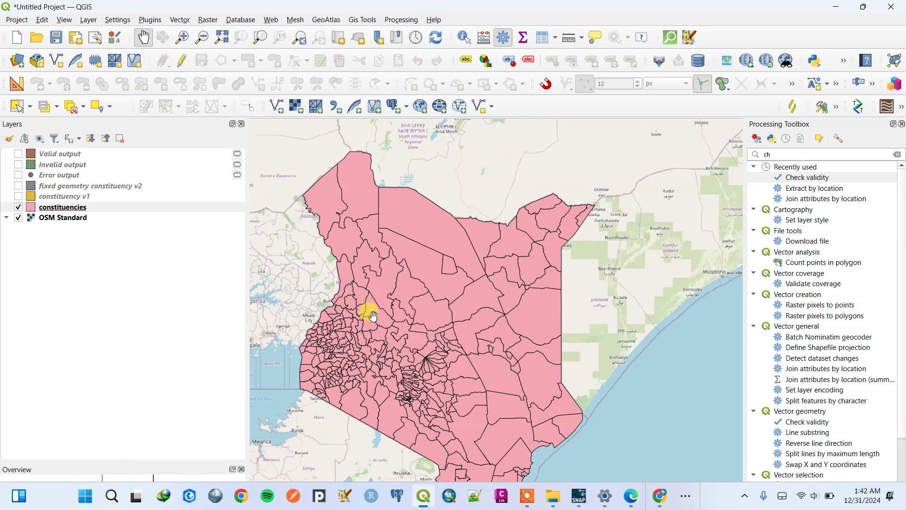
pyautogui.scroll(2, 404, 369)
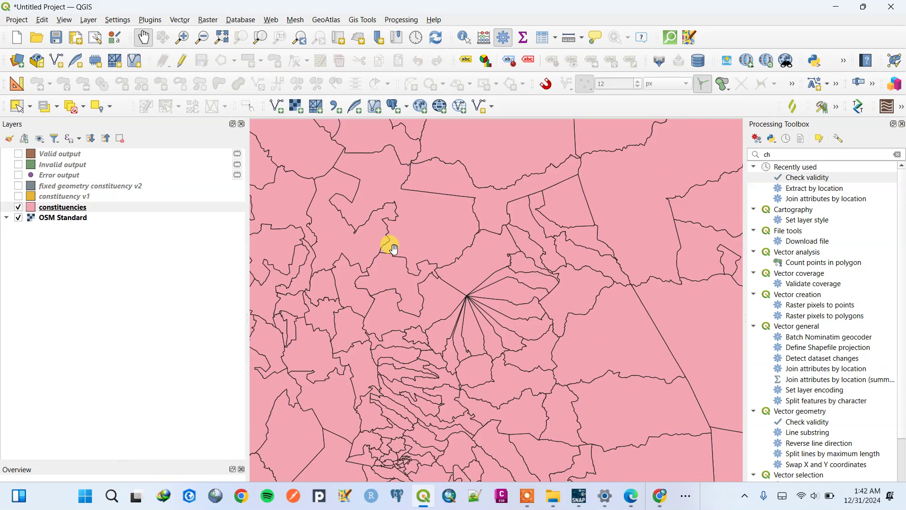
pyautogui.scroll(-2, 389, 245)
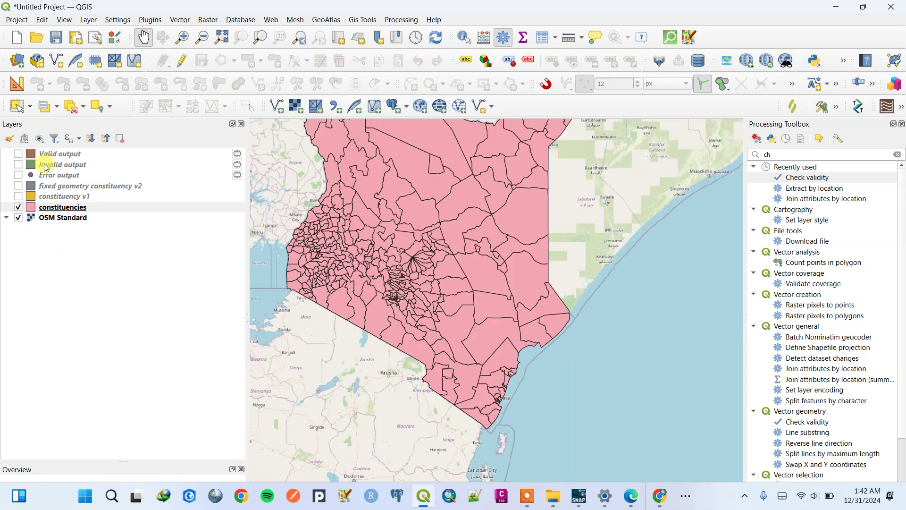
# Hide the constituencies layer and display fixed geometry constituency v2 over the base map
pyautogui.click(18, 207)
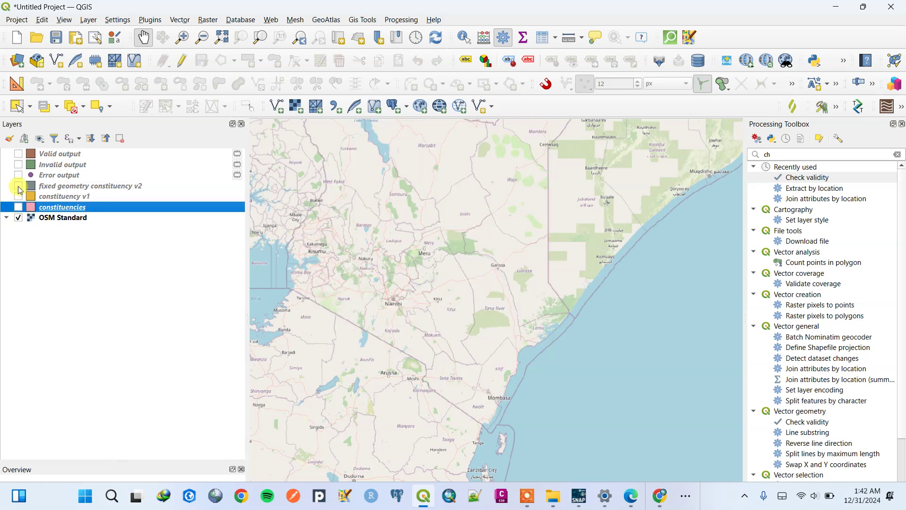
pyautogui.click(18, 186)
pyautogui.rightClick(64, 186)
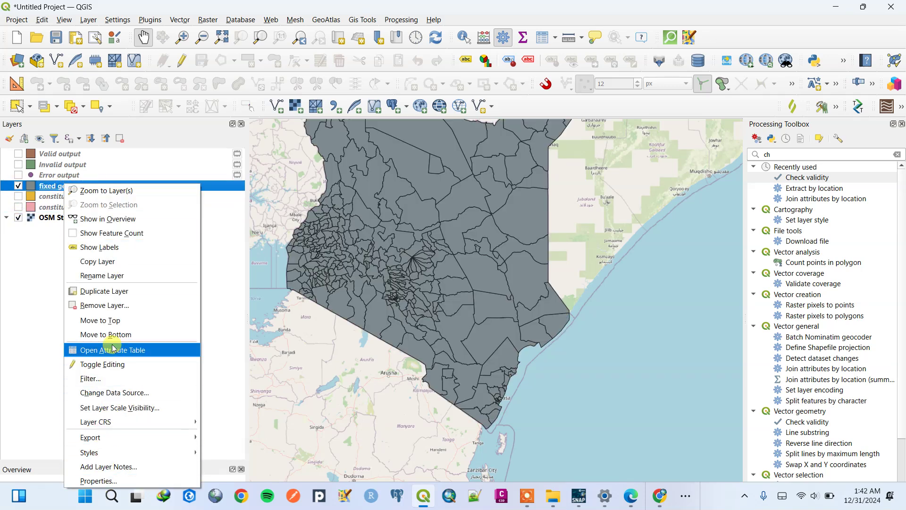
pyautogui.moveTo(319, 263); pyautogui.dragTo(341, 300)
# Open the symbology settings of the fixed geometry constituency v2 layer
pyautogui.rightClick(81, 188)
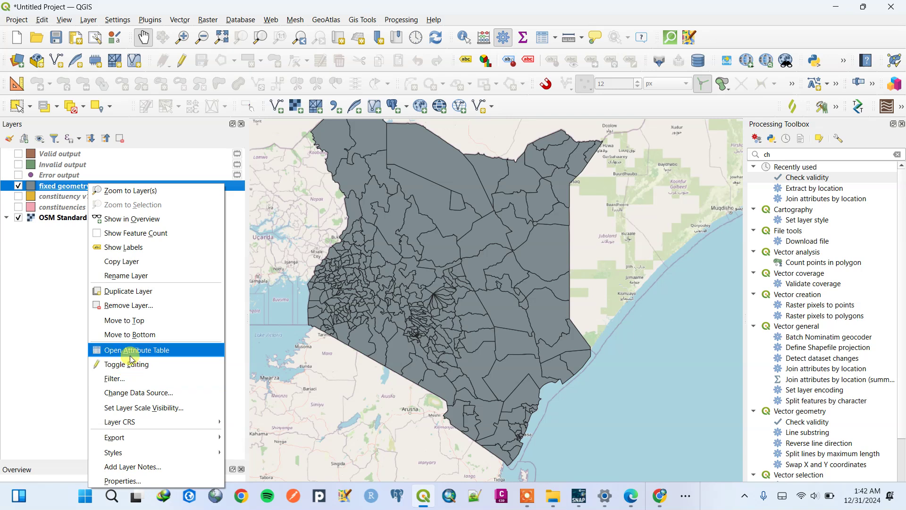
pyautogui.click(131, 481)
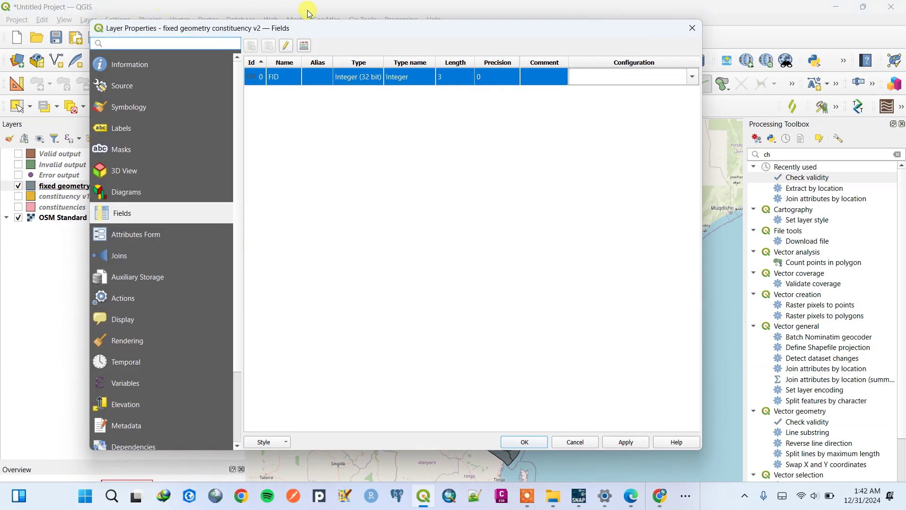
pyautogui.click(115, 108)
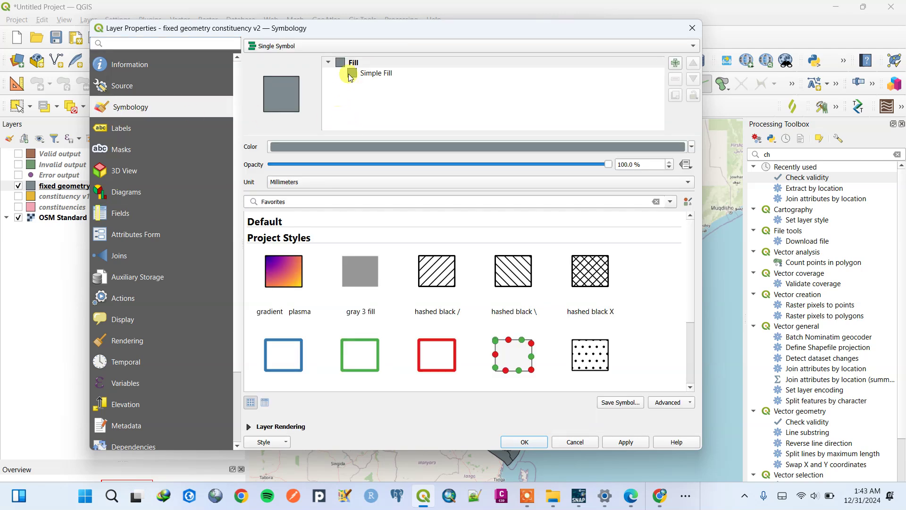
# Set the layer's symbology to Categorized with FID as the value field
pyautogui.click(285, 50)
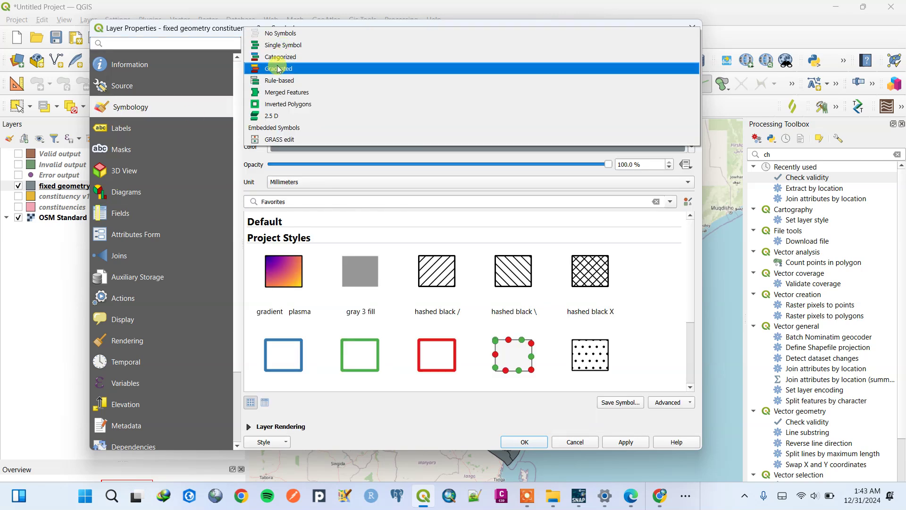
pyautogui.click(279, 68)
pyautogui.click(673, 67)
pyautogui.click(315, 81)
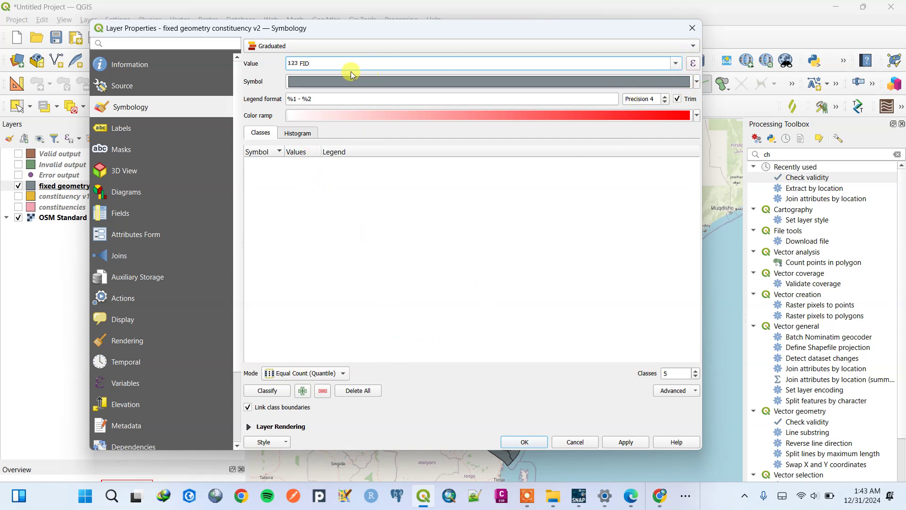
pyautogui.click(676, 63)
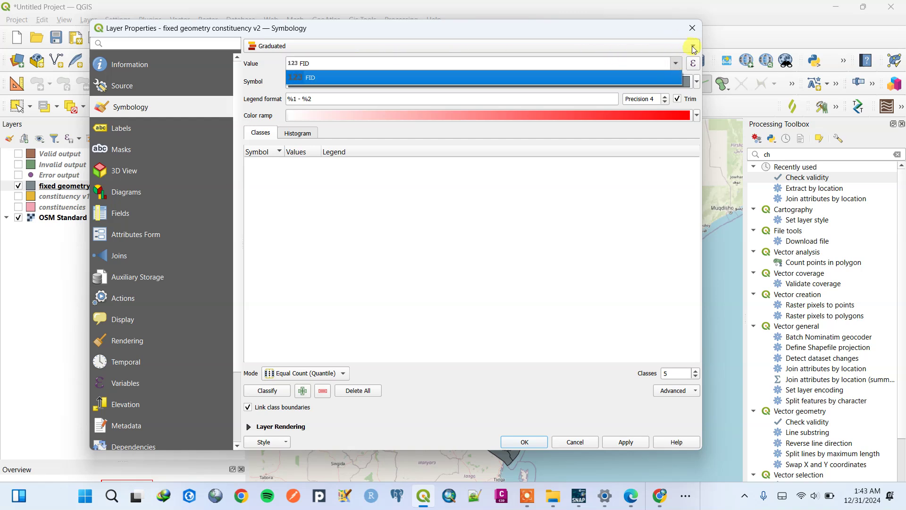
pyautogui.click(693, 48)
pyautogui.click(280, 33)
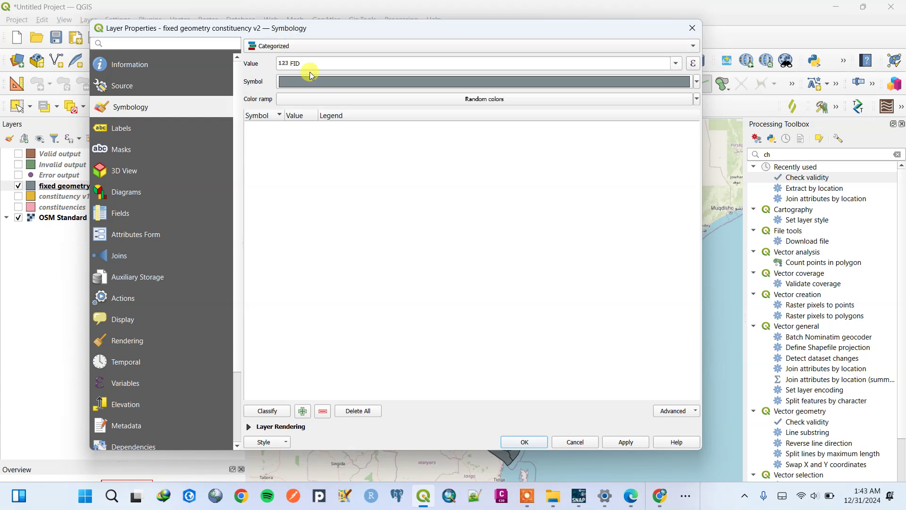
# Classify the FID values with the random color ramp and confirm the layer's new style
pyautogui.click(496, 100)
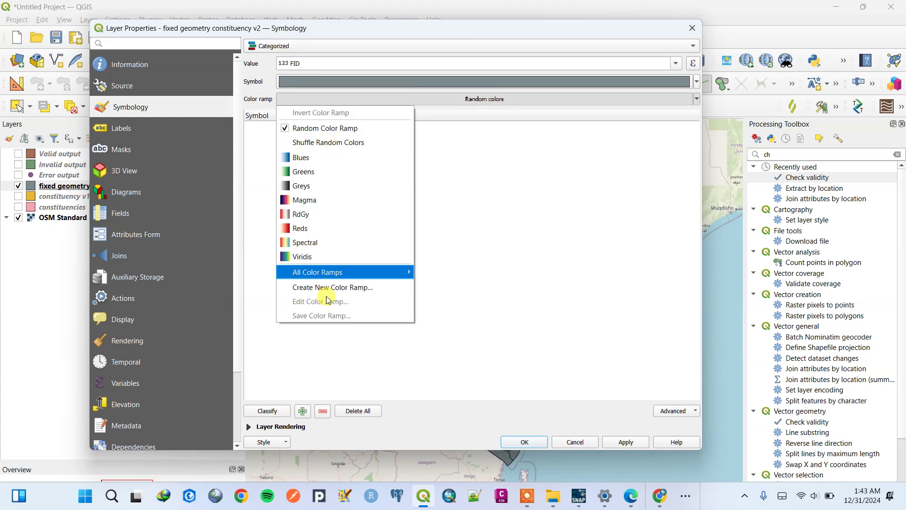
pyautogui.click(508, 191)
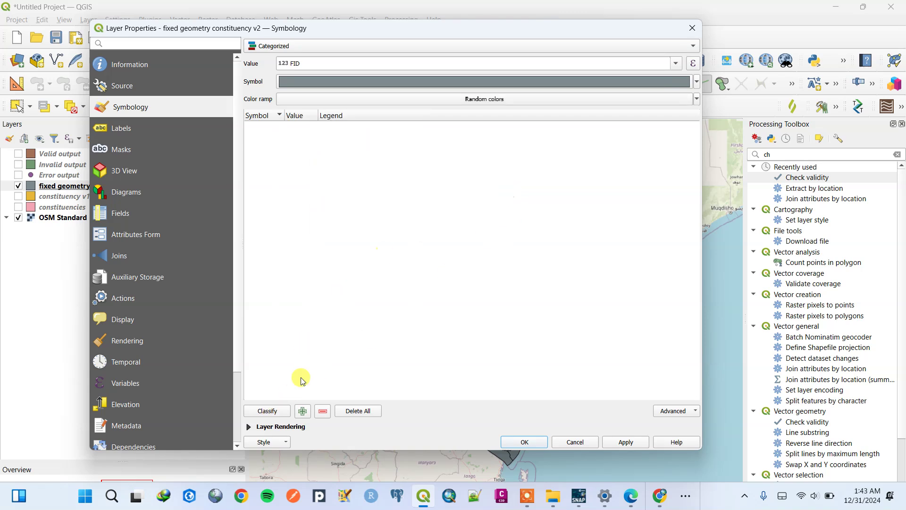
pyautogui.click(281, 411)
pyautogui.scroll(-12, 349, 239)
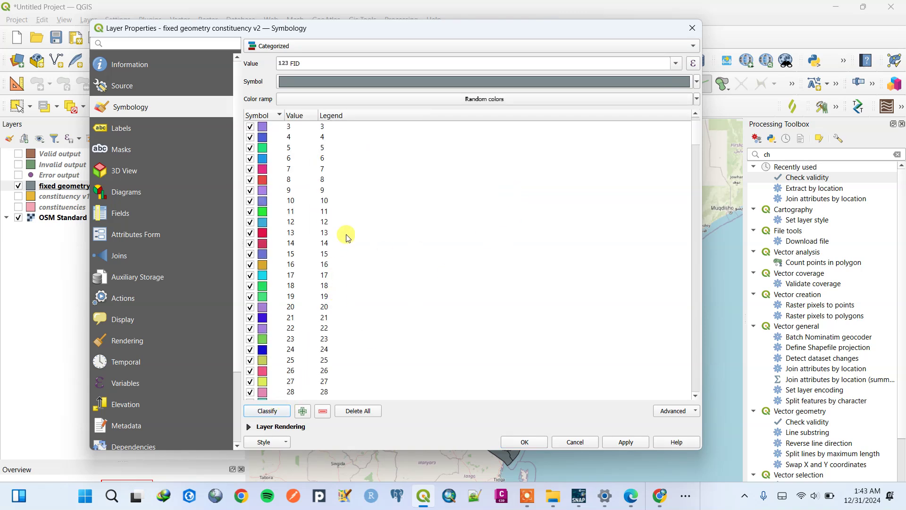
pyautogui.scroll(-5, 349, 241)
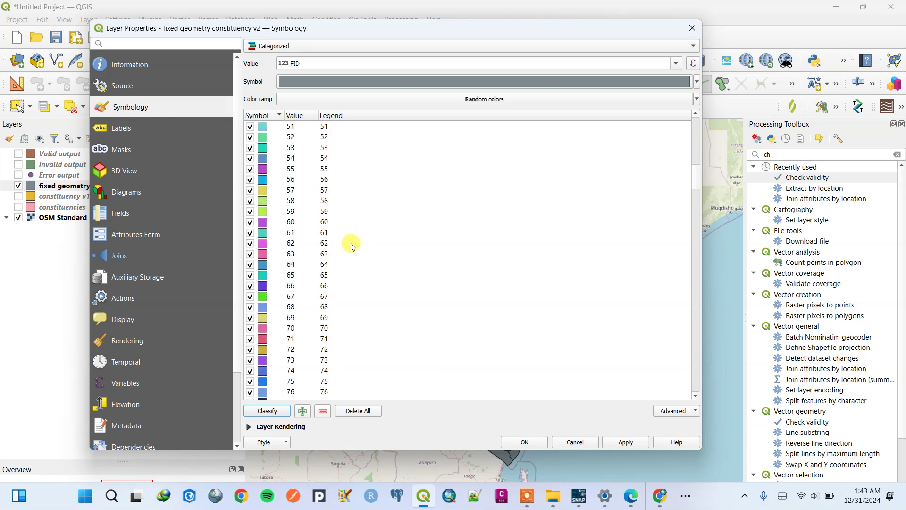
pyautogui.click(526, 442)
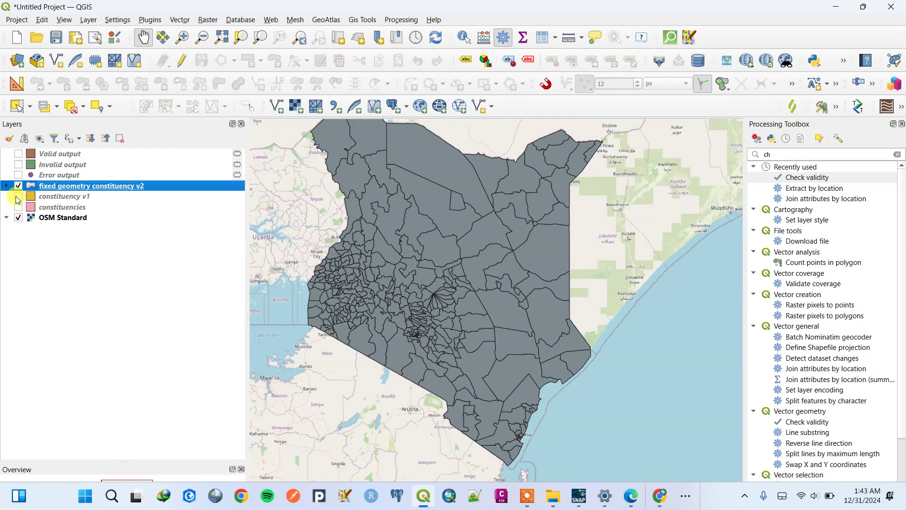
# Examine the categorized colours of fixed geometry constituency v2 at close range and across the whole country
pyautogui.scroll(1, 412, 250)
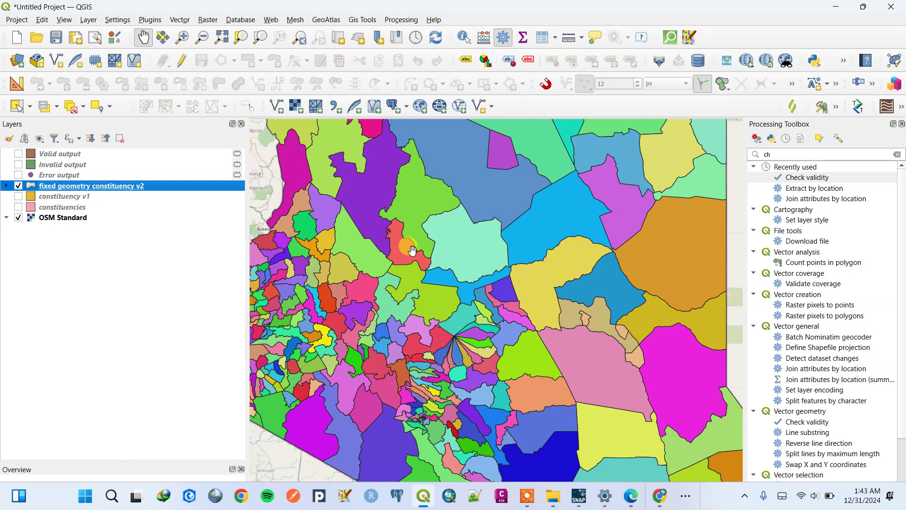
pyautogui.scroll(-3, 412, 250)
pyautogui.scroll(2, 451, 255)
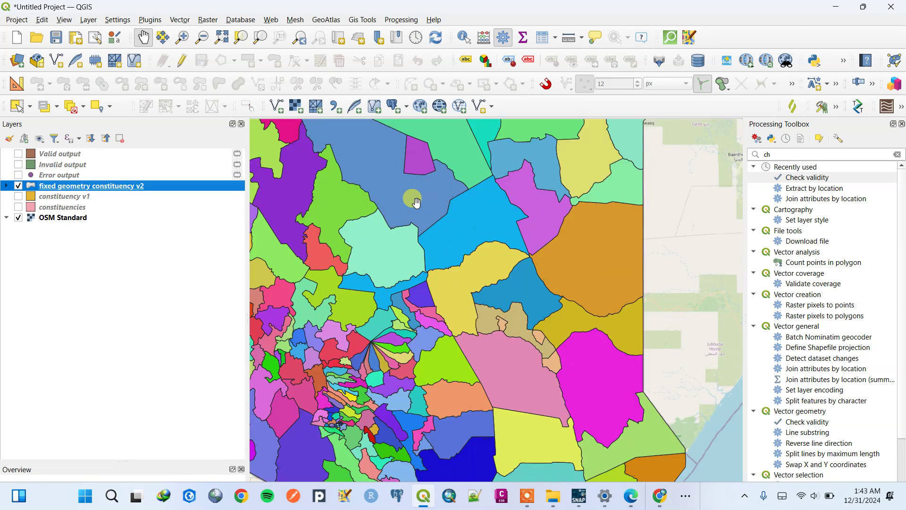
pyautogui.scroll(-2, 460, 226)
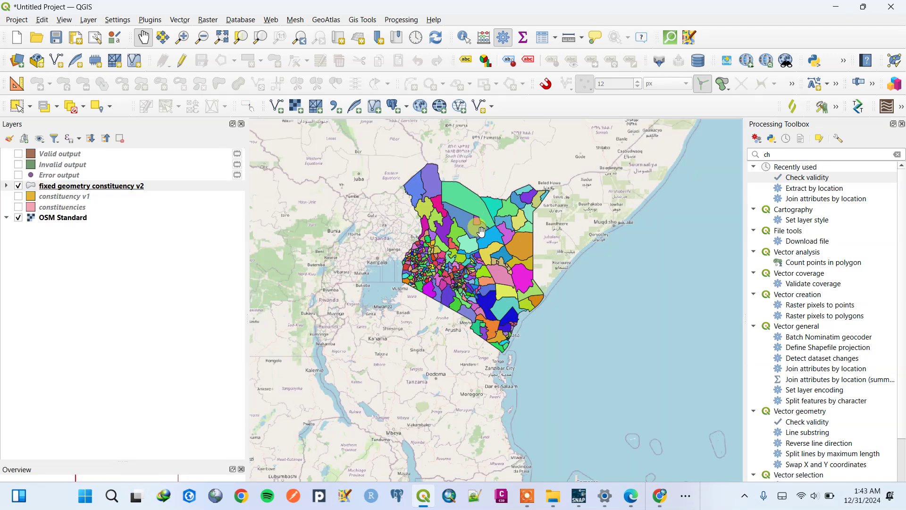
pyautogui.scroll(2, 486, 286)
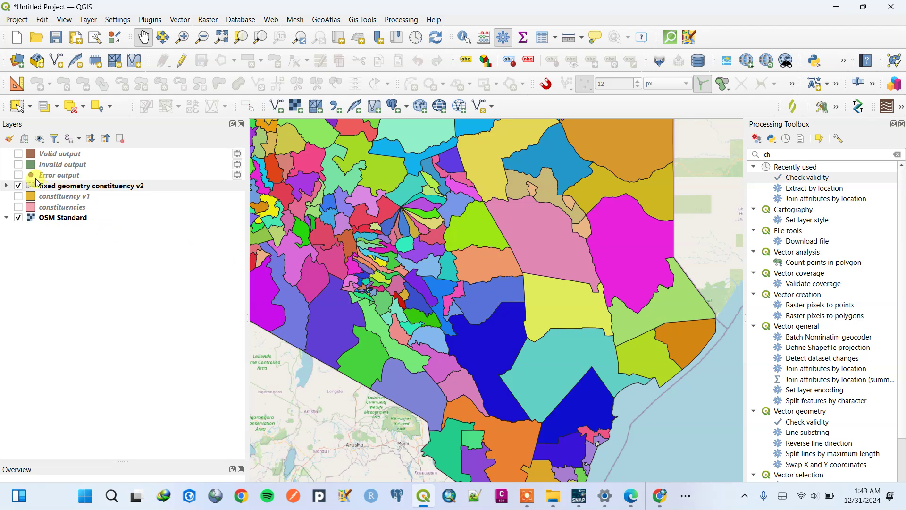
pyautogui.rightClick(51, 188)
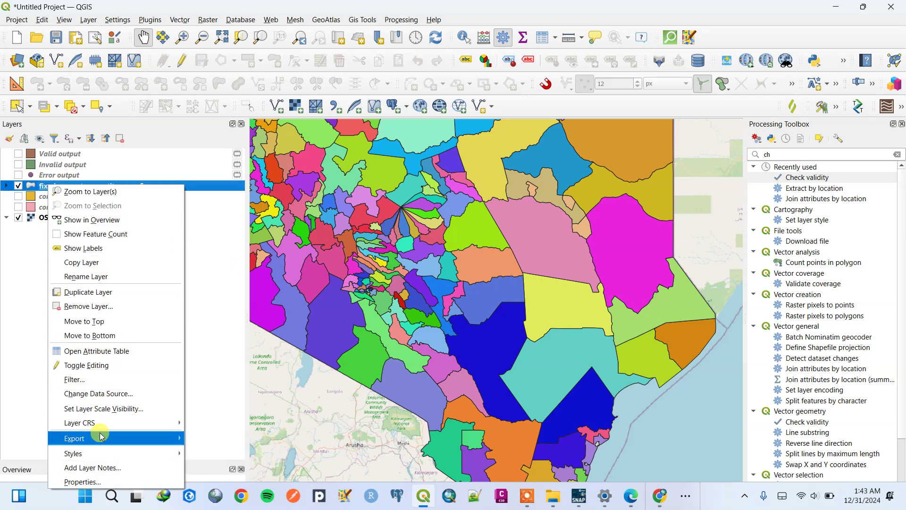
pyautogui.moveTo(98, 437)
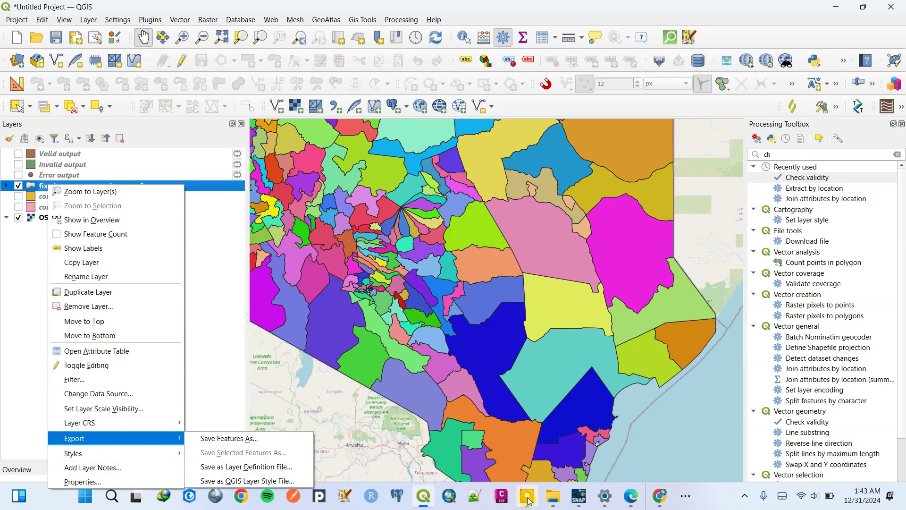
pyautogui.click(528, 497)
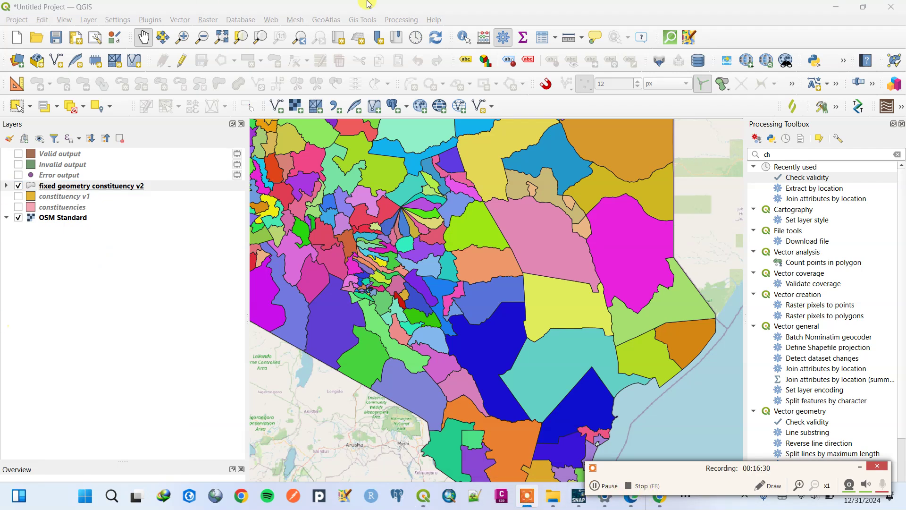